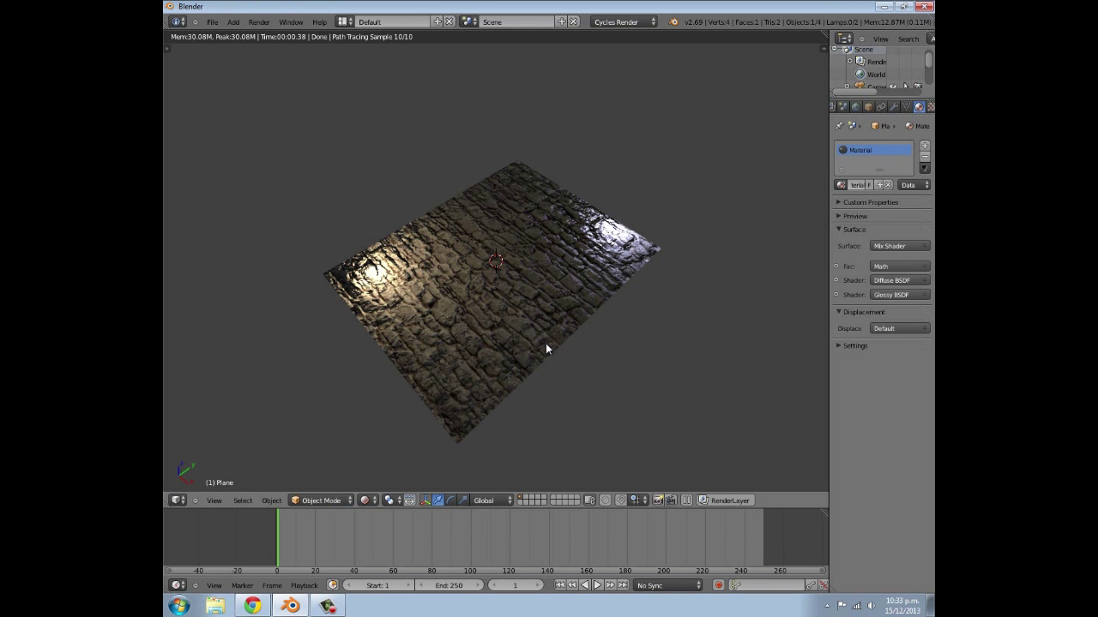
Step: Examine the glossy cobblestone plane in the rendered view from several angles and distances
{"action": "scroll", "coordinate": [546, 343], "scroll_direction": "up", "scroll_amount": 3}
{"action": "middle_click_drag", "start_coordinate": [622, 305], "coordinate": [498, 355]}
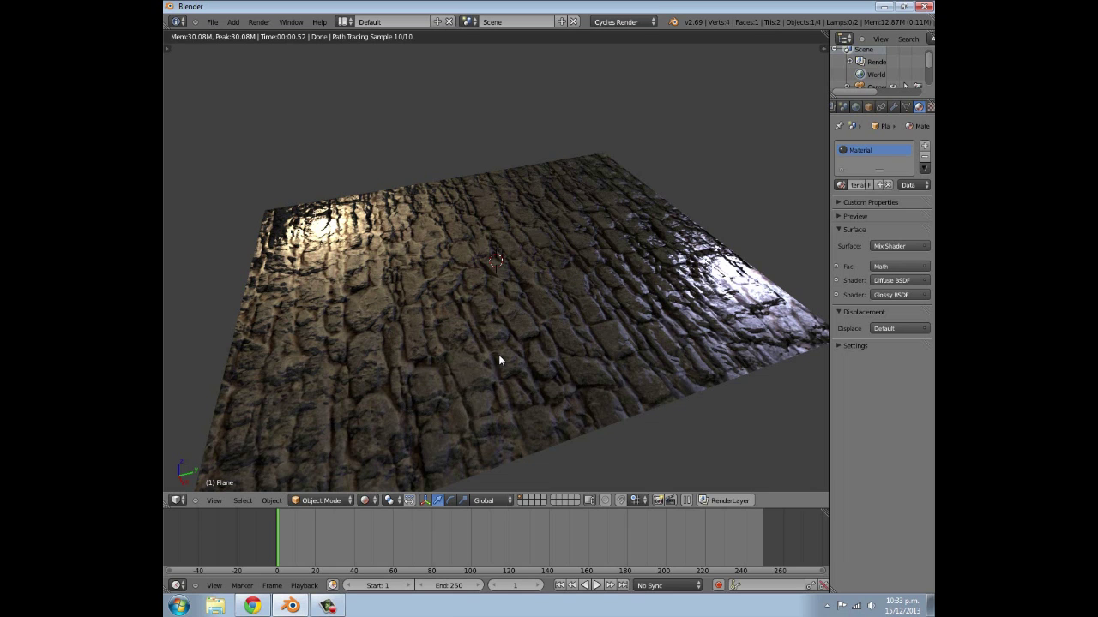
{"action": "scroll", "coordinate": [498, 355], "scroll_direction": "down", "scroll_amount": 3}
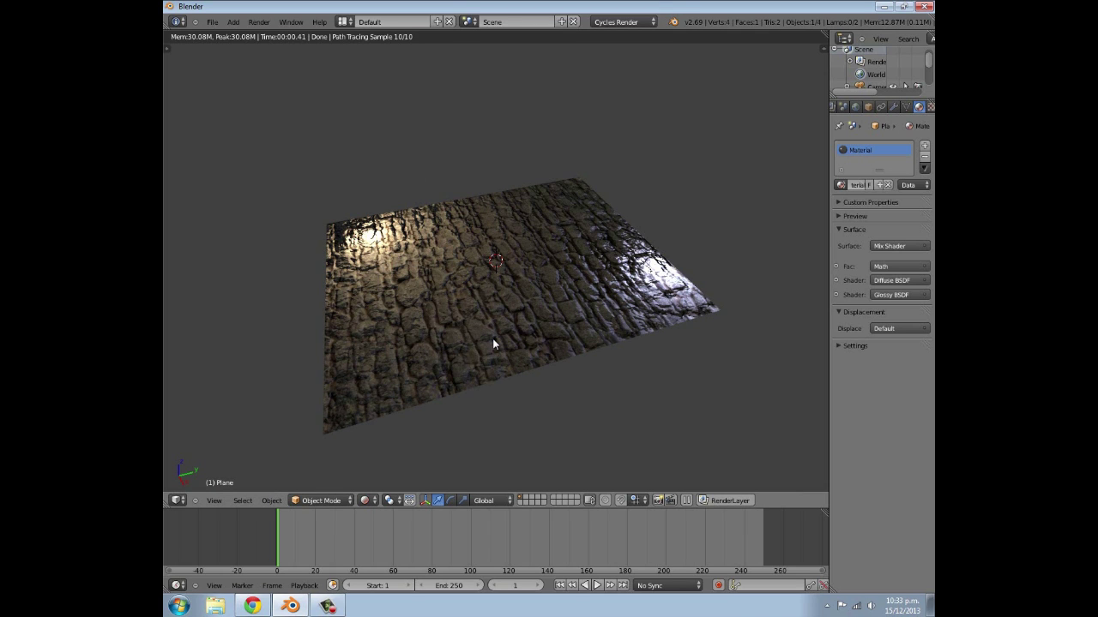
{"action": "scroll", "coordinate": [496, 344], "scroll_direction": "up", "scroll_amount": 4}
{"action": "left_click", "coordinate": [614, 24]}
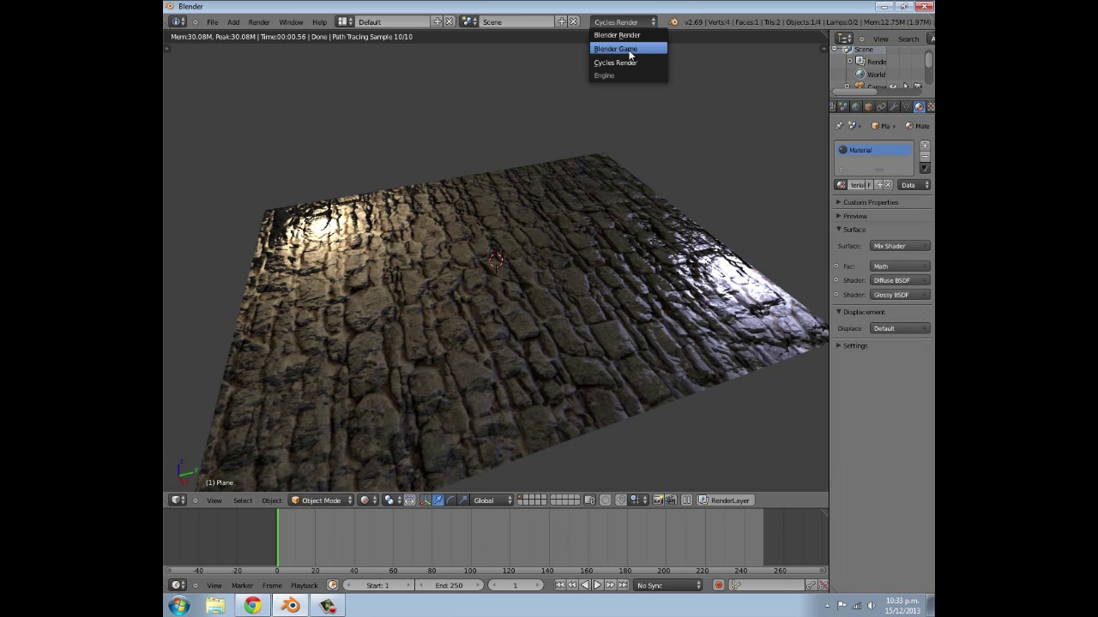
{"action": "scroll", "coordinate": [487, 291], "scroll_direction": "down", "scroll_amount": 1}
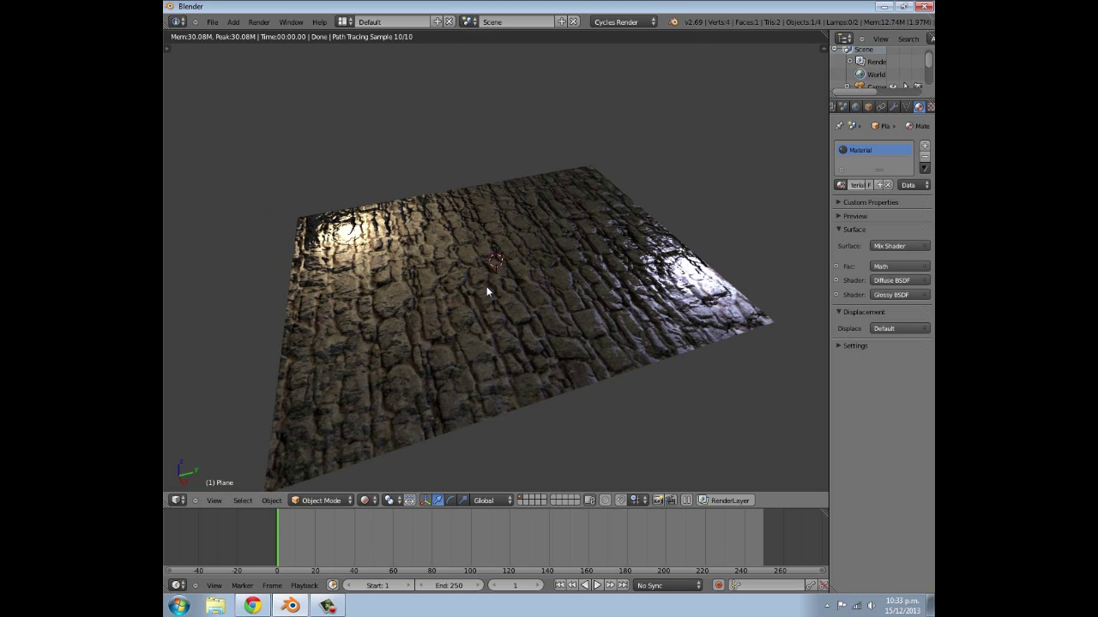
{"action": "middle_click_drag", "start_coordinate": [486, 287], "coordinate": [461, 190]}
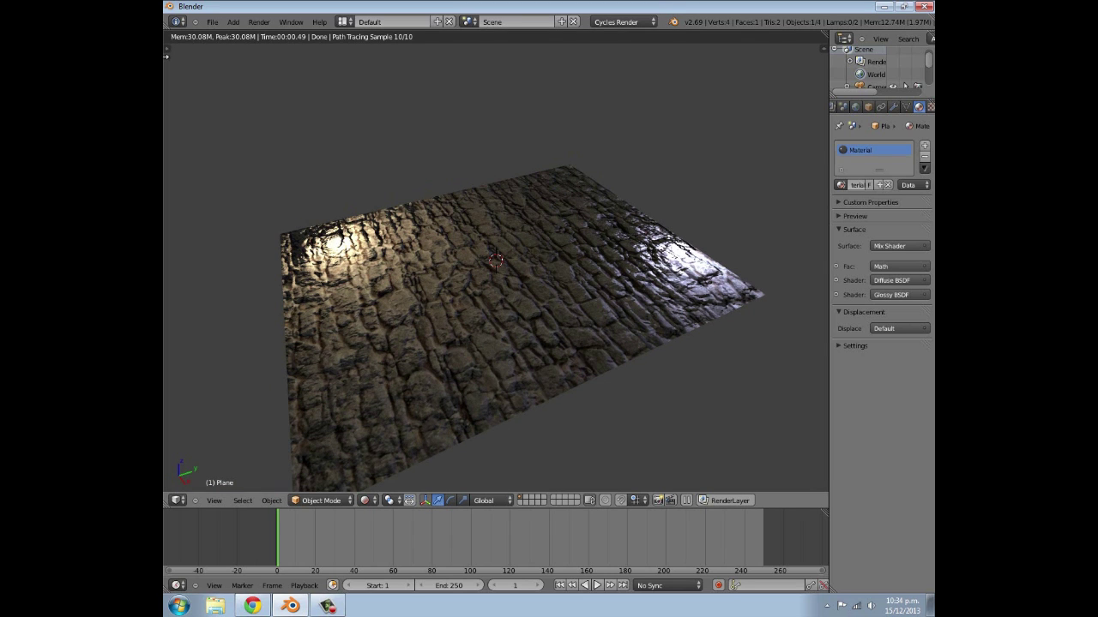
Step: Start a new file from the startup scene and delete the default cube
{"action": "left_click", "coordinate": [212, 23]}
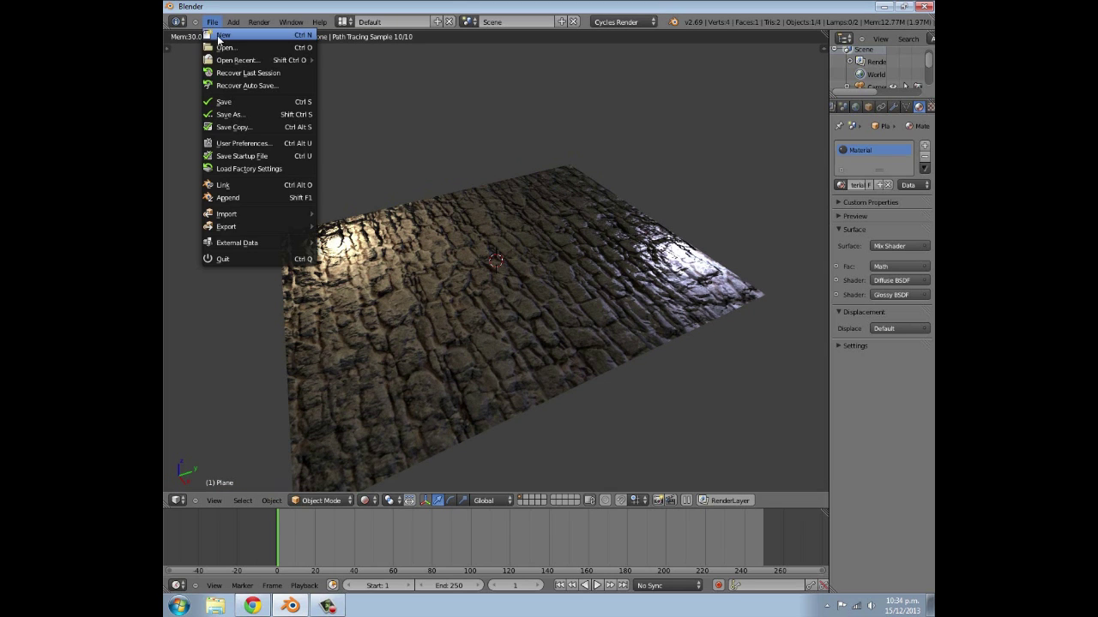
{"action": "left_click", "coordinate": [221, 35]}
{"action": "left_click", "coordinate": [218, 40]}
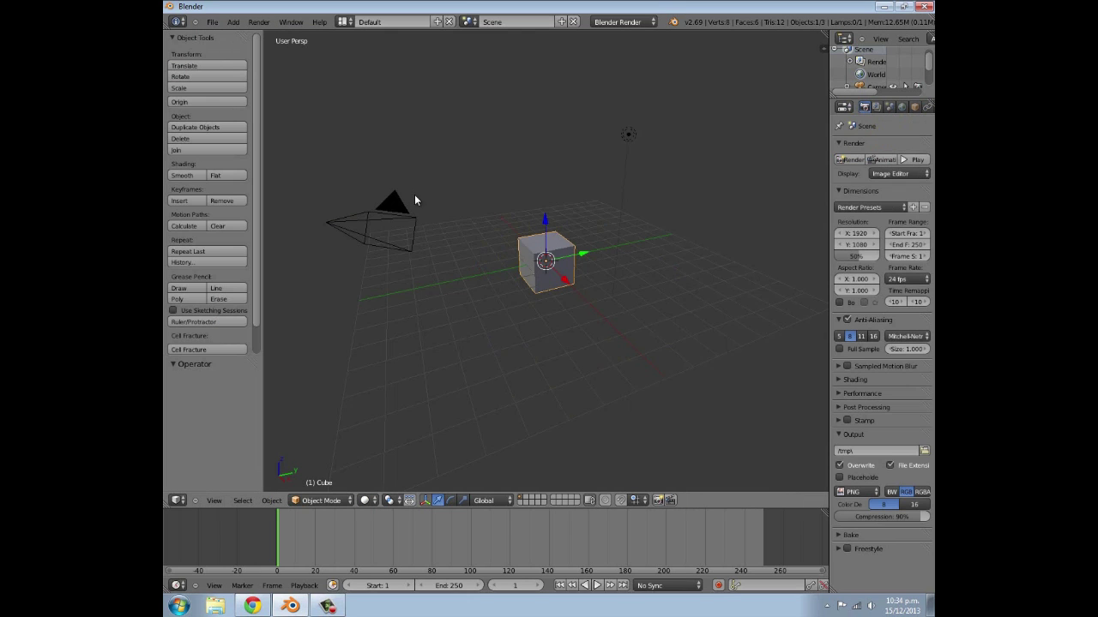
{"action": "scroll", "coordinate": [601, 273], "scroll_direction": "down", "scroll_amount": 3}
{"action": "key", "text": "x"}
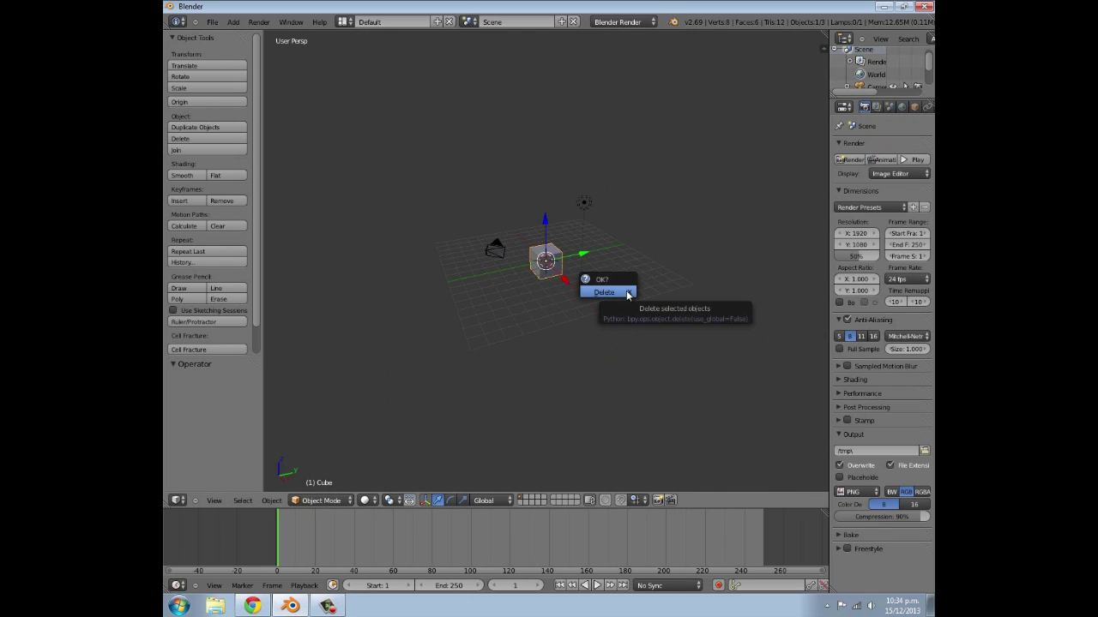
{"action": "left_click", "coordinate": [627, 294]}
Step: Add a plane mesh at the scene's centre and scale it up by about 5.6
{"action": "key", "text": "shift+a"}
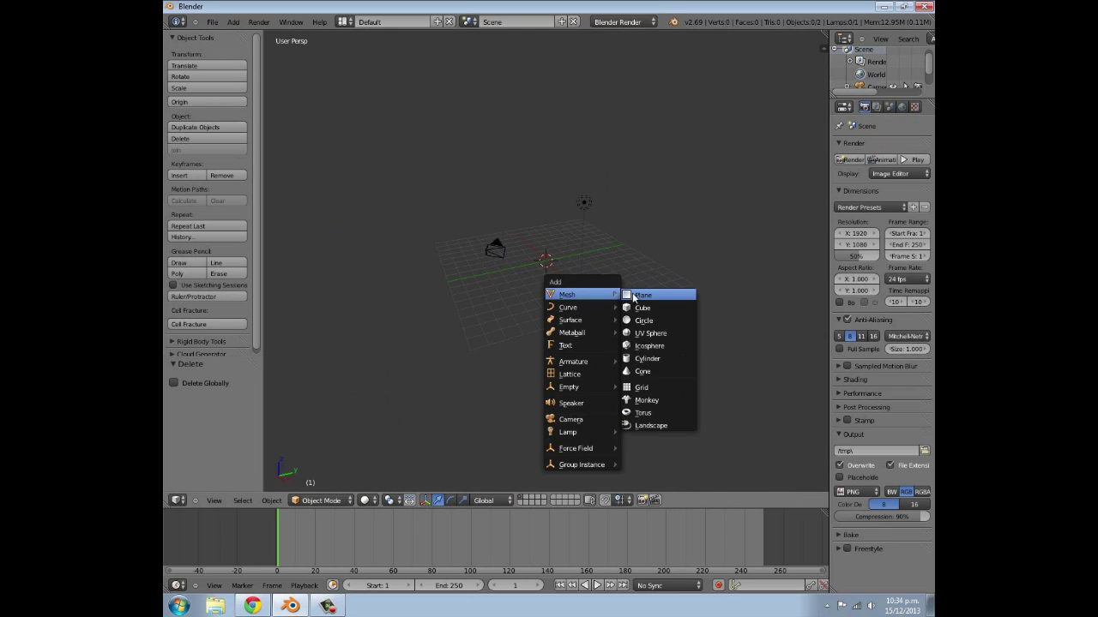
{"action": "left_click", "coordinate": [636, 296]}
{"action": "scroll", "coordinate": [578, 283], "scroll_direction": "up", "scroll_amount": 2}
{"action": "middle_click_drag", "start_coordinate": [578, 283], "coordinate": [600, 293]}
{"action": "key", "text": "s"}
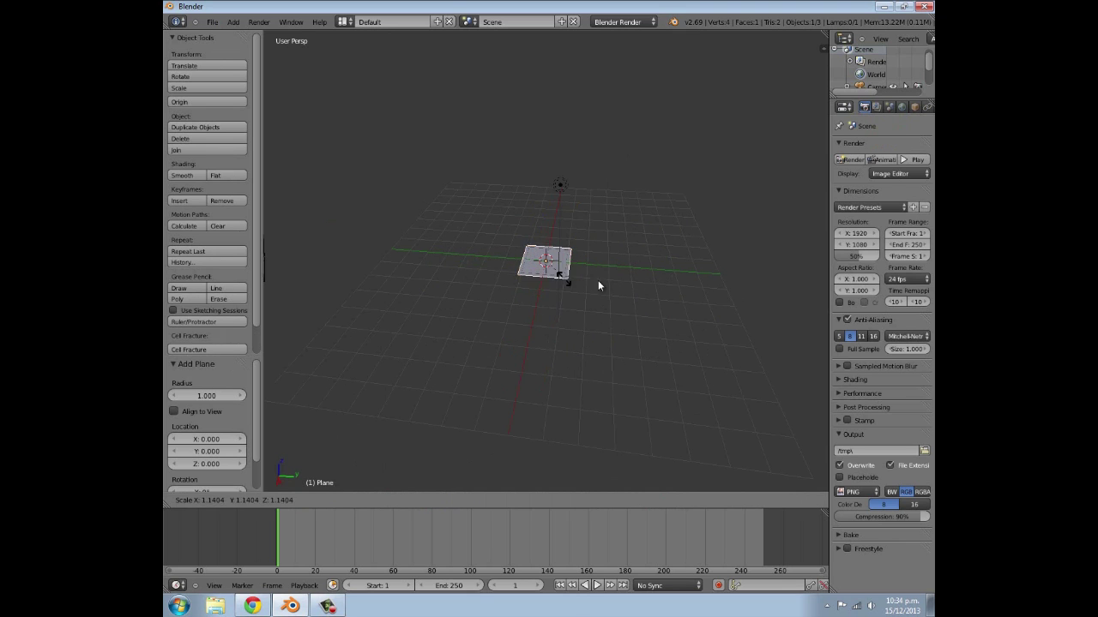
{"action": "left_click", "coordinate": [668, 296]}
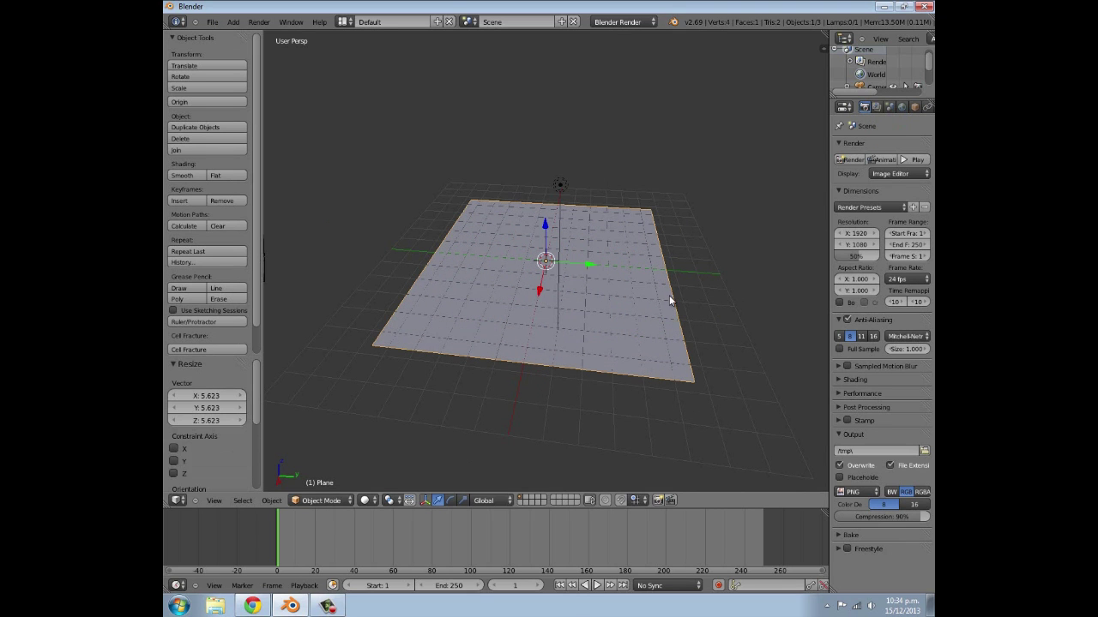
Step: Turn on the on-screen display of pressed keys in the 3D view
{"action": "key", "text": "n"}
{"action": "left_click", "coordinate": [768, 481]}
{"action": "key", "text": "n"}
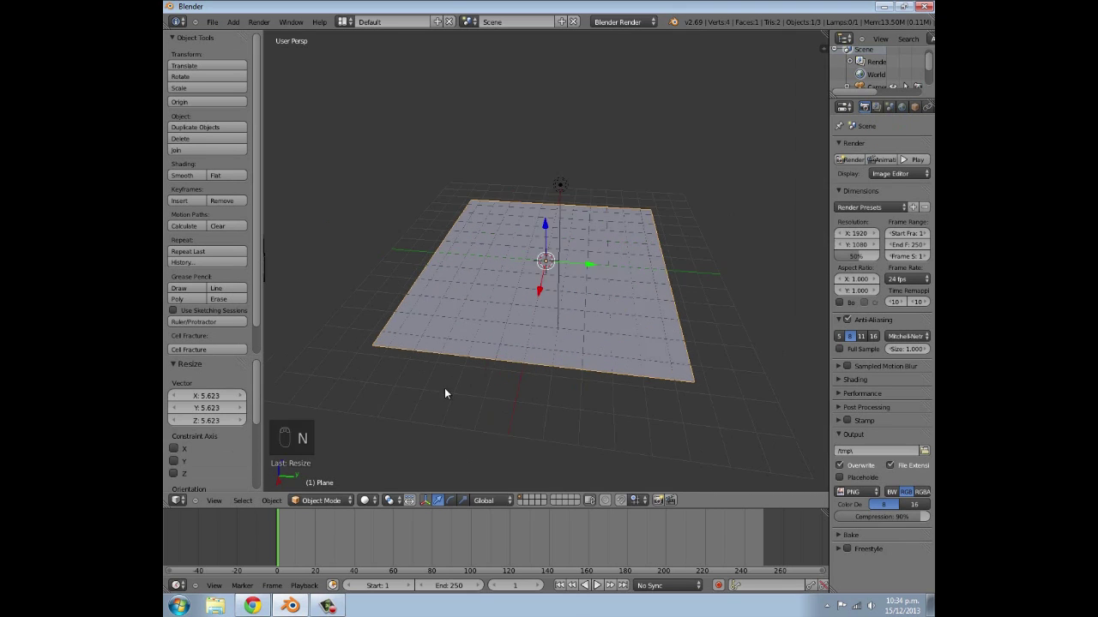
Step: Hide the tool shelf and enlarge the plane slightly to a scale of about 5.98
{"action": "key", "text": "t"}
{"action": "key", "text": "s"}
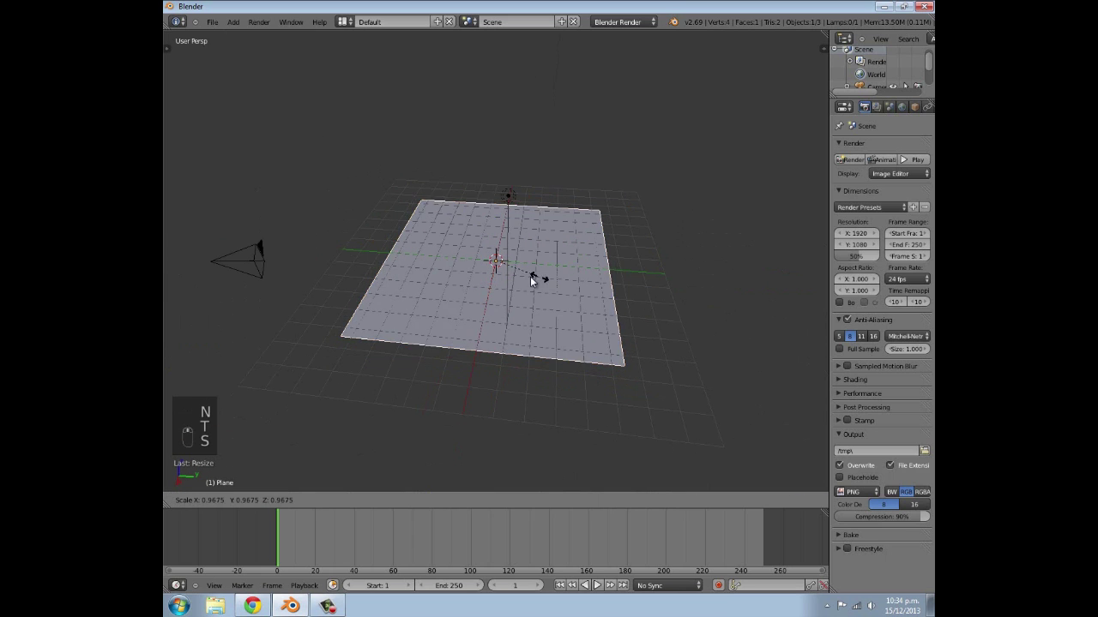
{"action": "left_click", "coordinate": [542, 289]}
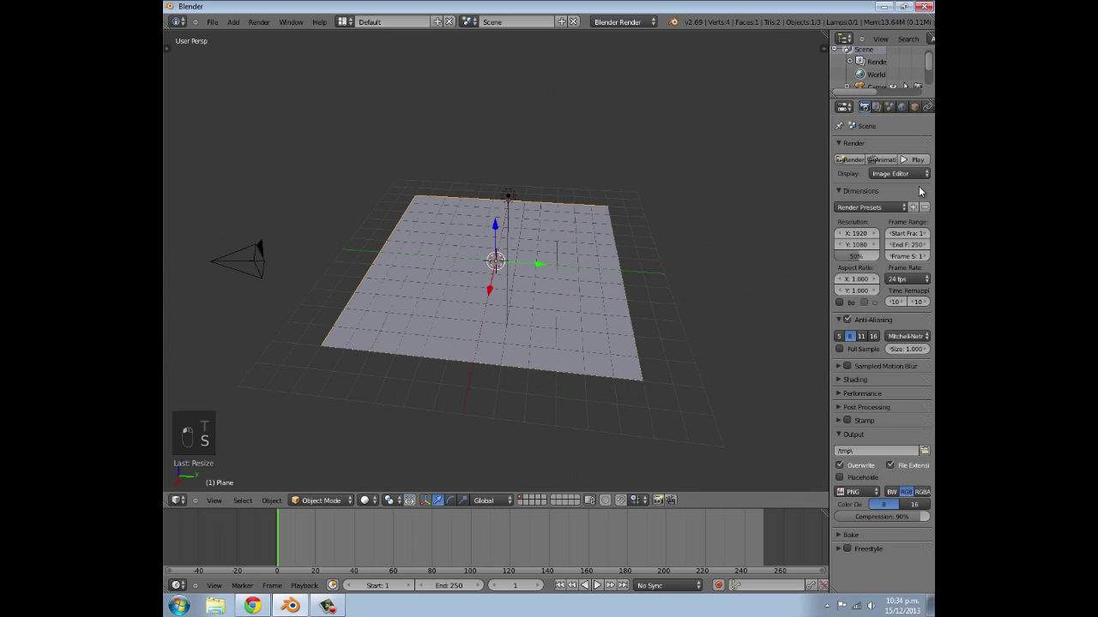
Step: Switch the render engine to Cycles Render and set the render device to GPU Compute
{"action": "left_click", "coordinate": [621, 23]}
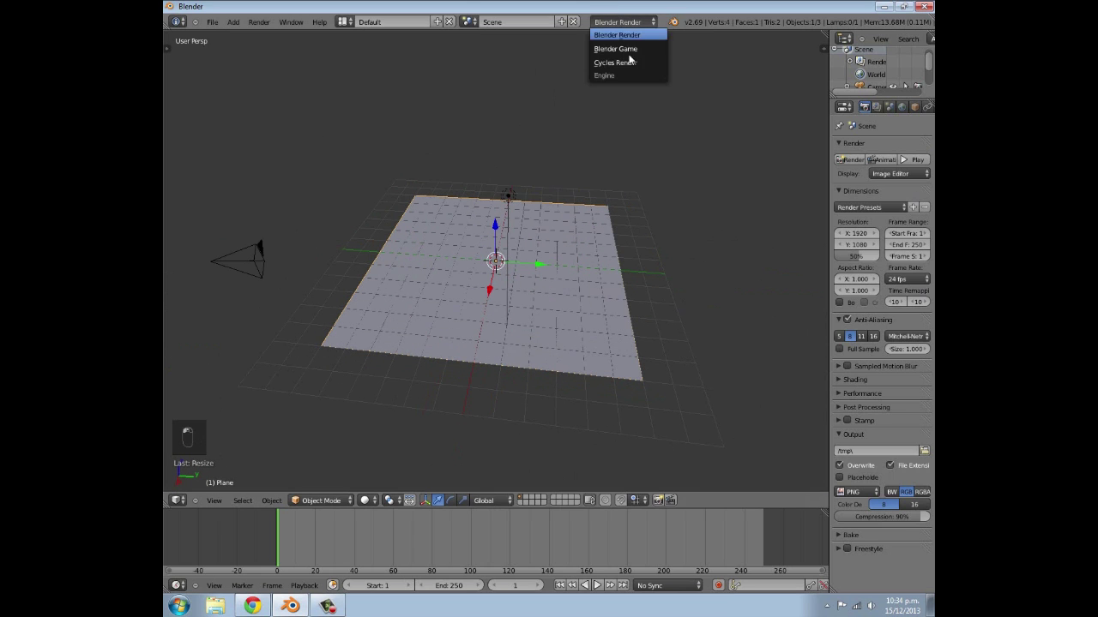
{"action": "left_click", "coordinate": [634, 68]}
{"action": "left_click", "coordinate": [892, 202]}
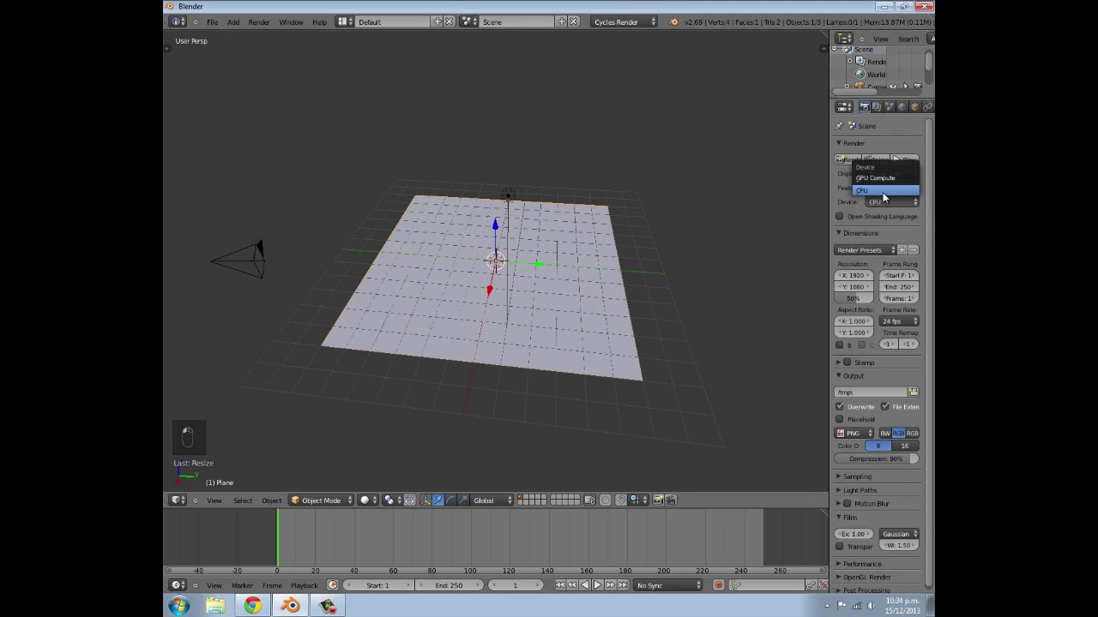
{"action": "left_click", "coordinate": [885, 184]}
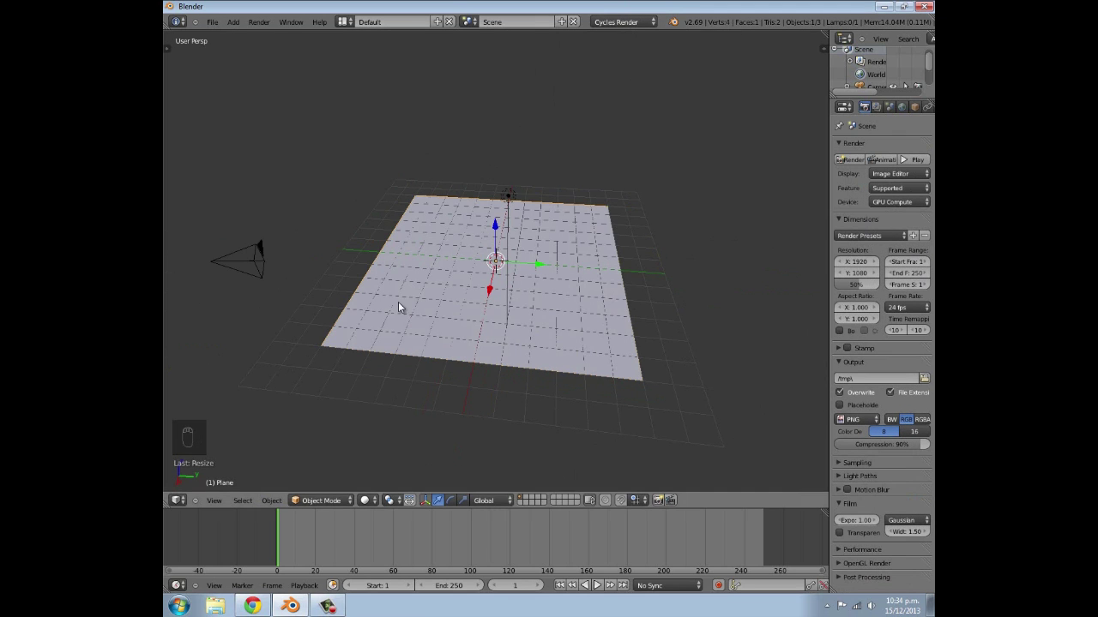
Step: Rename the plane object as "test"
{"action": "scroll", "coordinate": [568, 281], "scroll_direction": "down", "scroll_amount": 4}
{"action": "scroll", "coordinate": [888, 110], "scroll_direction": "down", "scroll_amount": 2}
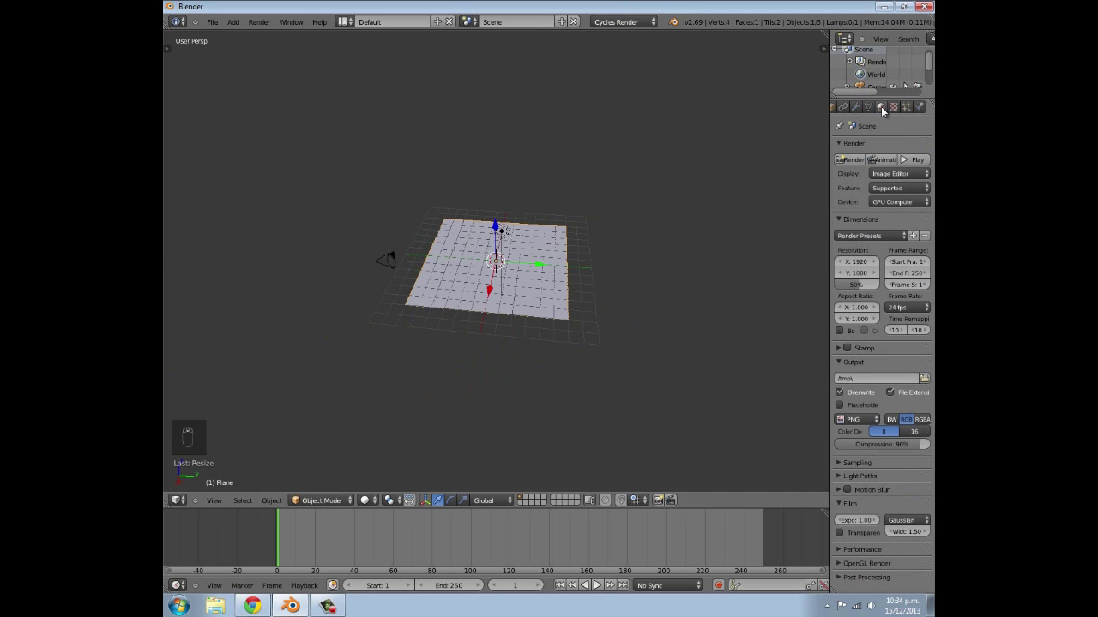
{"action": "left_click", "coordinate": [879, 107]}
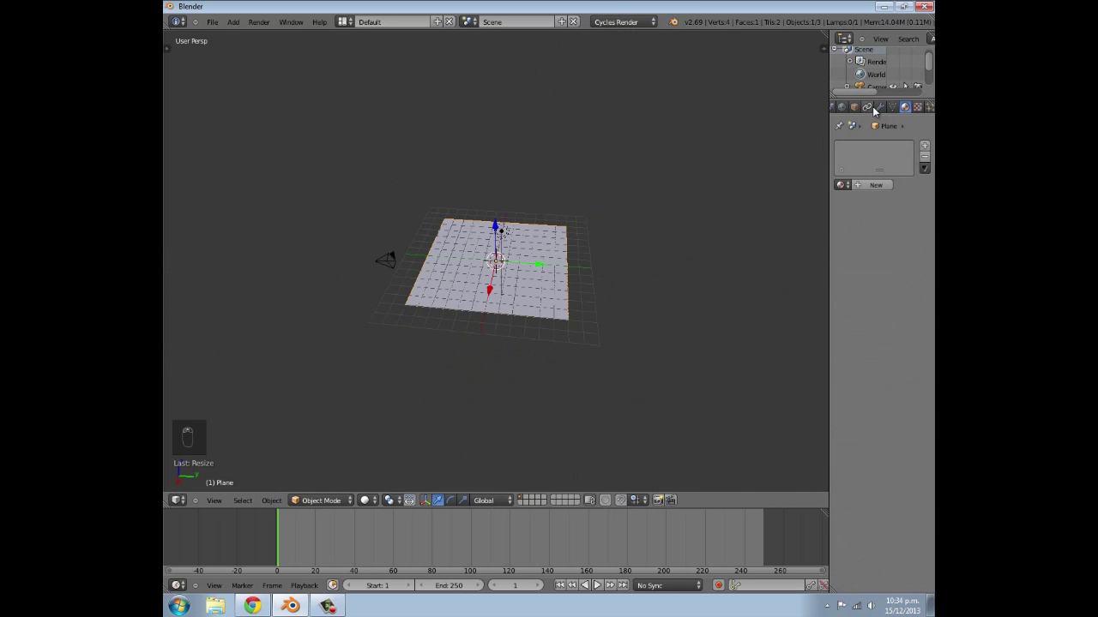
{"action": "left_click", "coordinate": [854, 106]}
{"action": "left_click", "coordinate": [874, 146]}
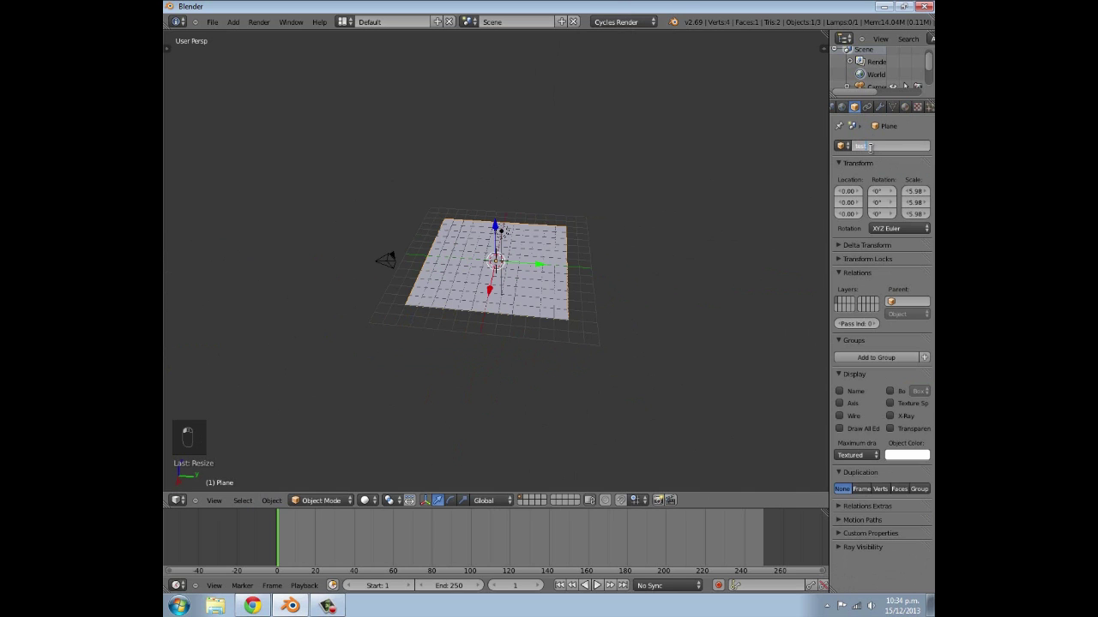
{"action": "type", "text": "test"}
Step: Create a new material for the plane and assign an Image Texture to its Diffuse BSDF color
{"action": "left_click", "coordinate": [904, 106]}
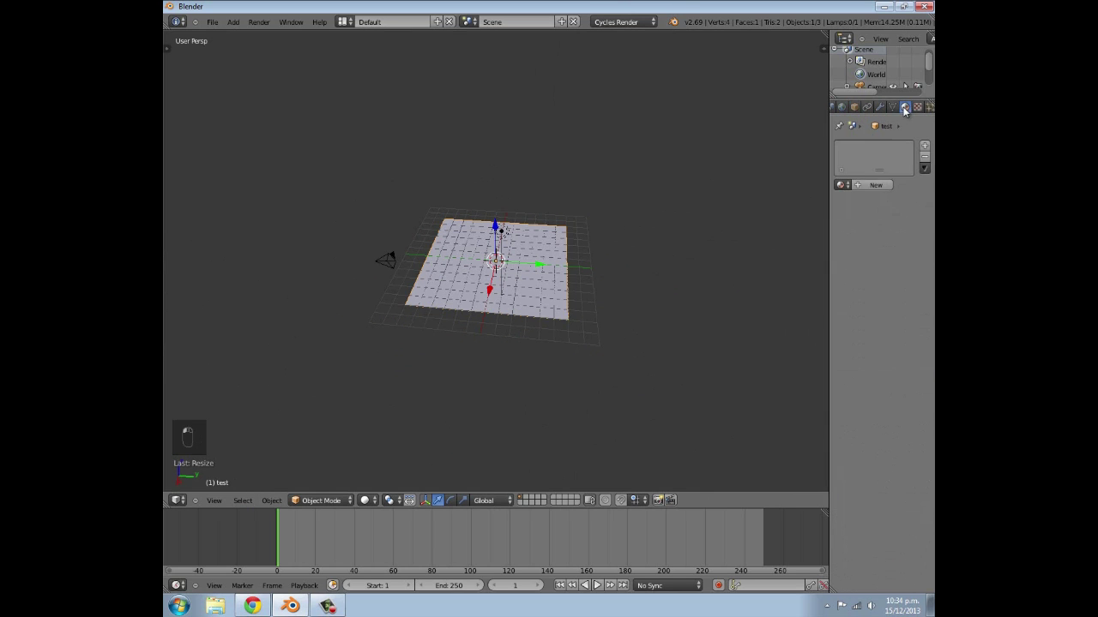
{"action": "left_click", "coordinate": [876, 185]}
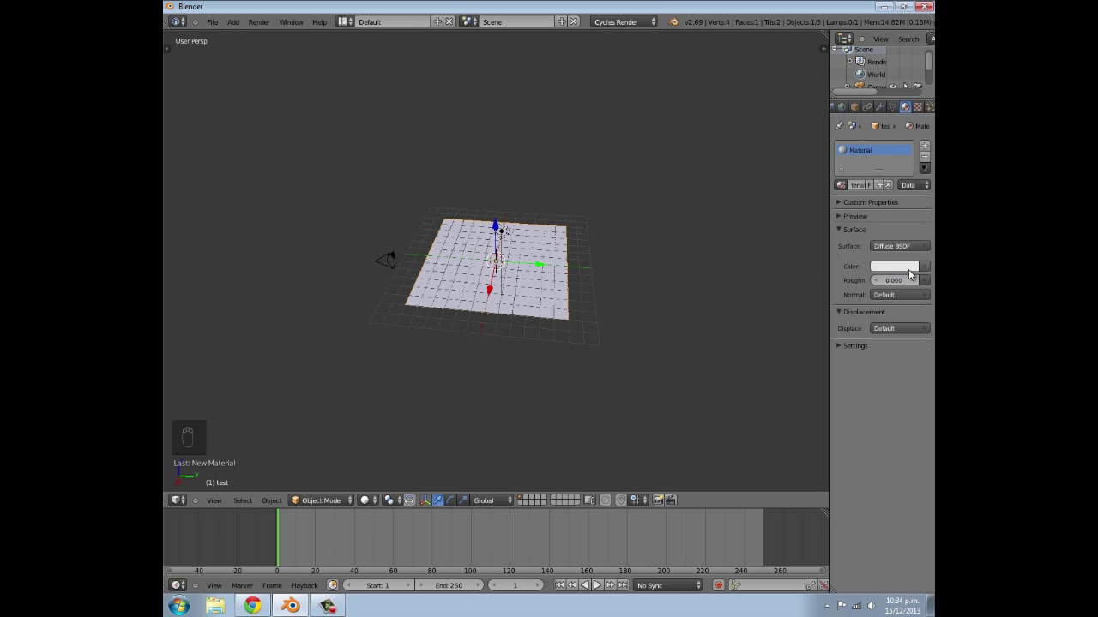
{"action": "scroll", "coordinate": [481, 302], "scroll_direction": "up", "scroll_amount": 4}
{"action": "left_click", "coordinate": [924, 268]}
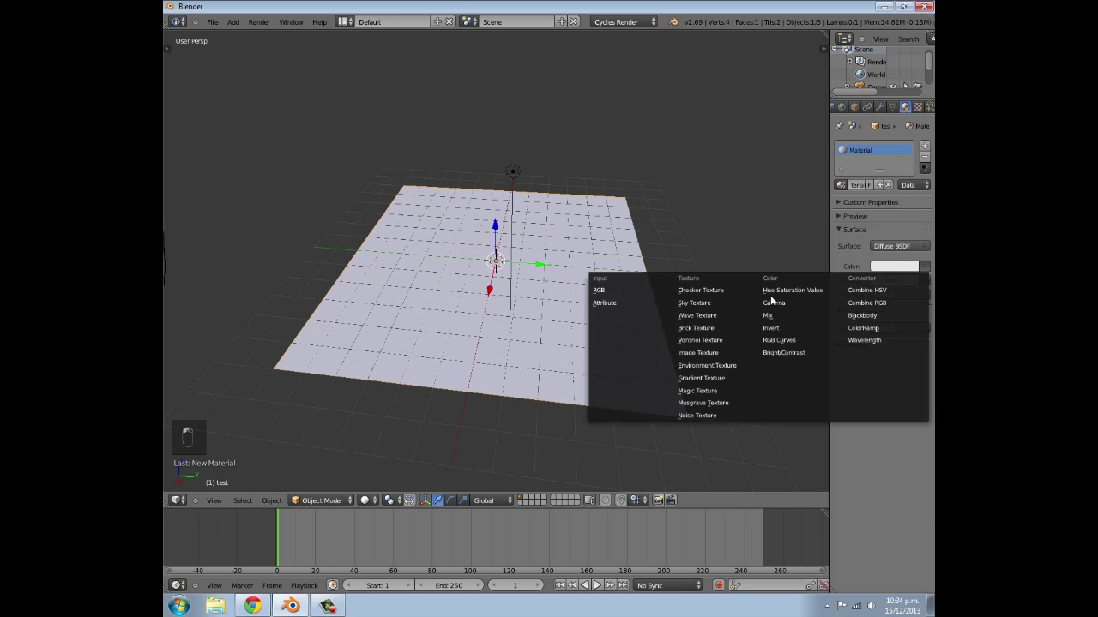
{"action": "left_click", "coordinate": [704, 351]}
Step: Enable nodes on the existing point lamp and set its emission color to light blue, about R 0.50, G 0.68, B 1.0
{"action": "scroll", "coordinate": [642, 329], "scroll_direction": "down", "scroll_amount": 3}
{"action": "middle_click_drag", "start_coordinate": [516, 297], "coordinate": [567, 290]}
{"action": "scroll", "coordinate": [594, 215], "scroll_direction": "up", "scroll_amount": 3}
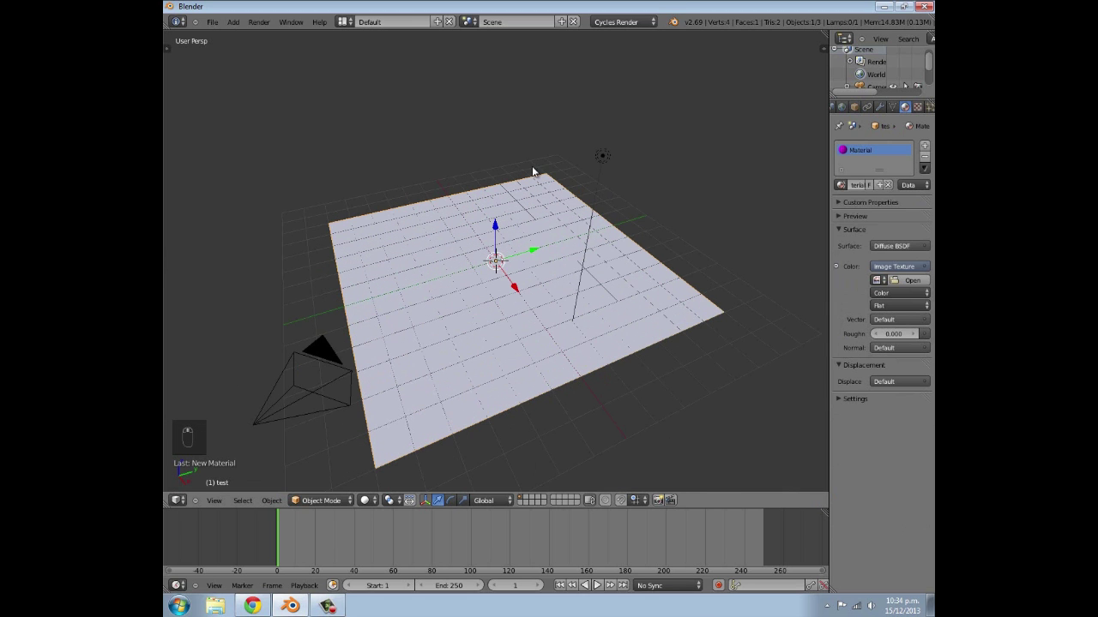
{"action": "right_click", "coordinate": [602, 155]}
{"action": "middle_click_drag", "start_coordinate": [681, 218], "coordinate": [605, 211]}
{"action": "scroll", "coordinate": [583, 218], "scroll_direction": "down", "scroll_amount": 3}
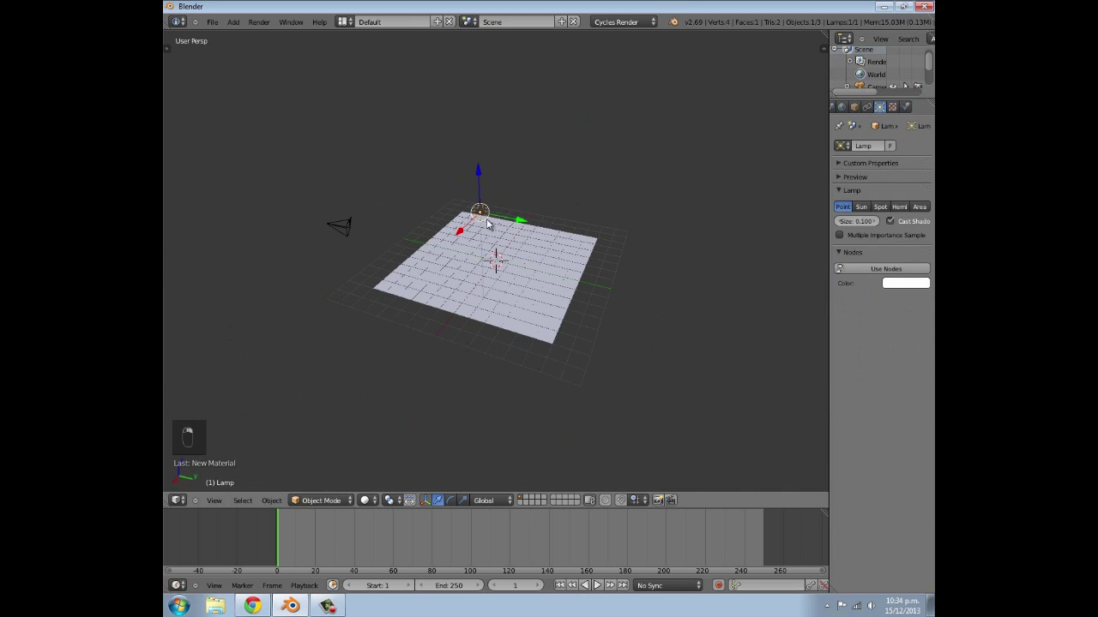
{"action": "left_click", "coordinate": [899, 268]}
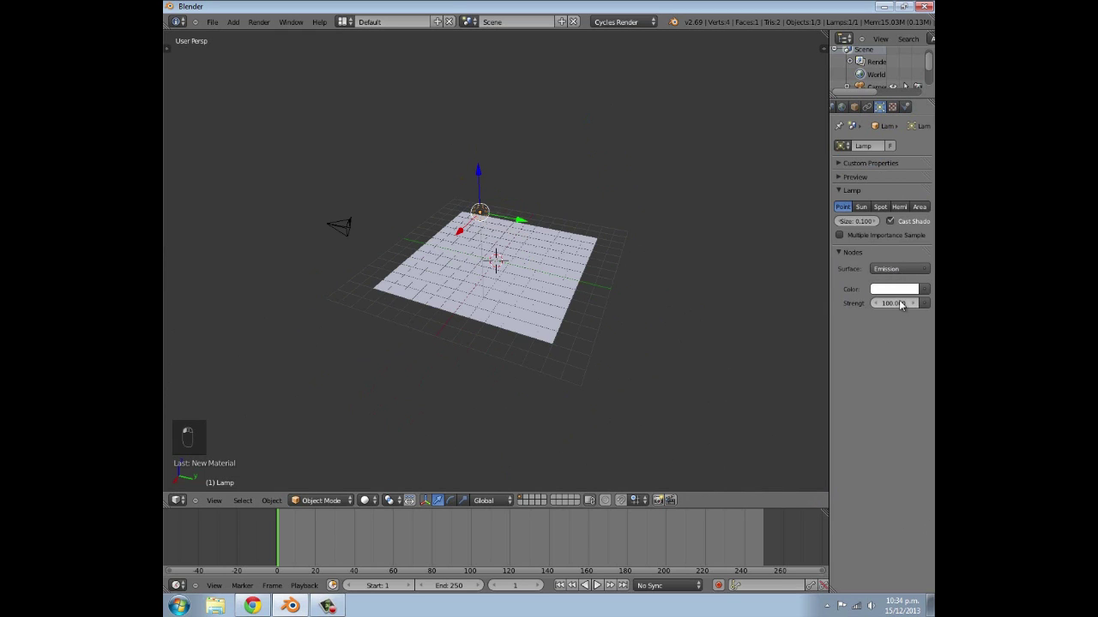
{"action": "left_click", "coordinate": [892, 290]}
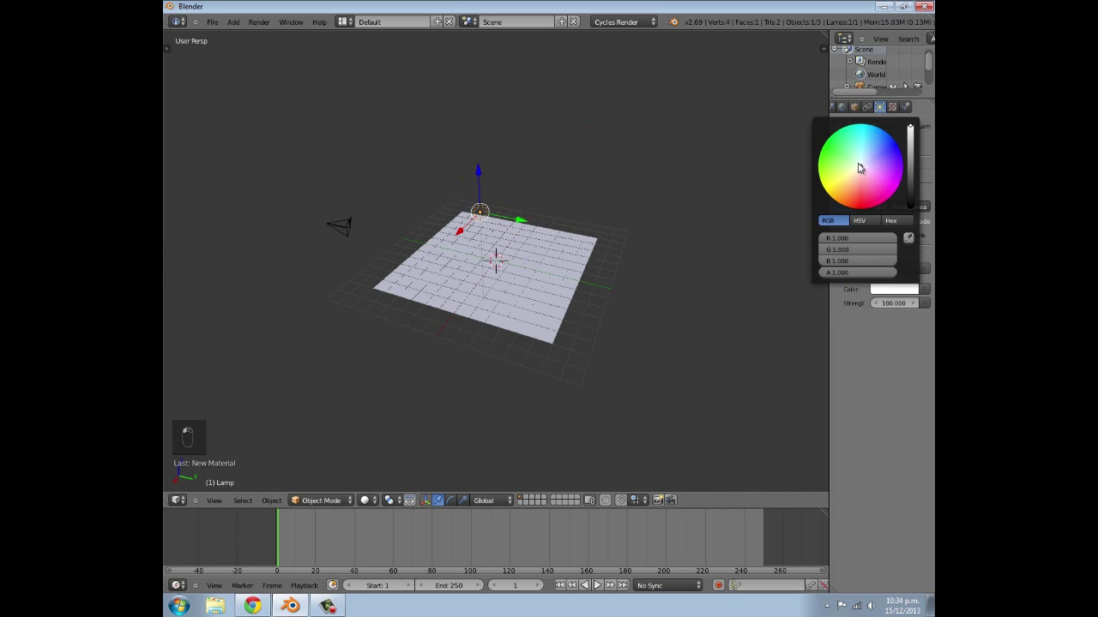
{"action": "left_click", "coordinate": [871, 154]}
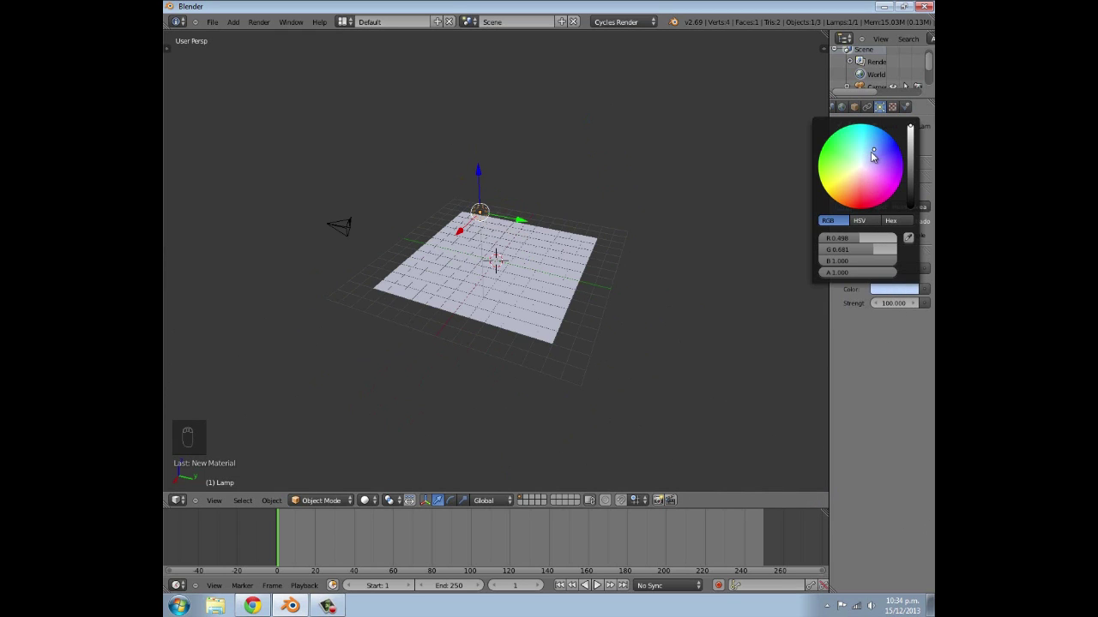
Step: Duplicate the blue lamp and place the copy about 5.4 units away in the negative X direction
{"action": "middle_click_drag", "start_coordinate": [489, 274], "coordinate": [592, 296]}
{"action": "scroll", "coordinate": [593, 297], "scroll_direction": "down", "scroll_amount": 2}
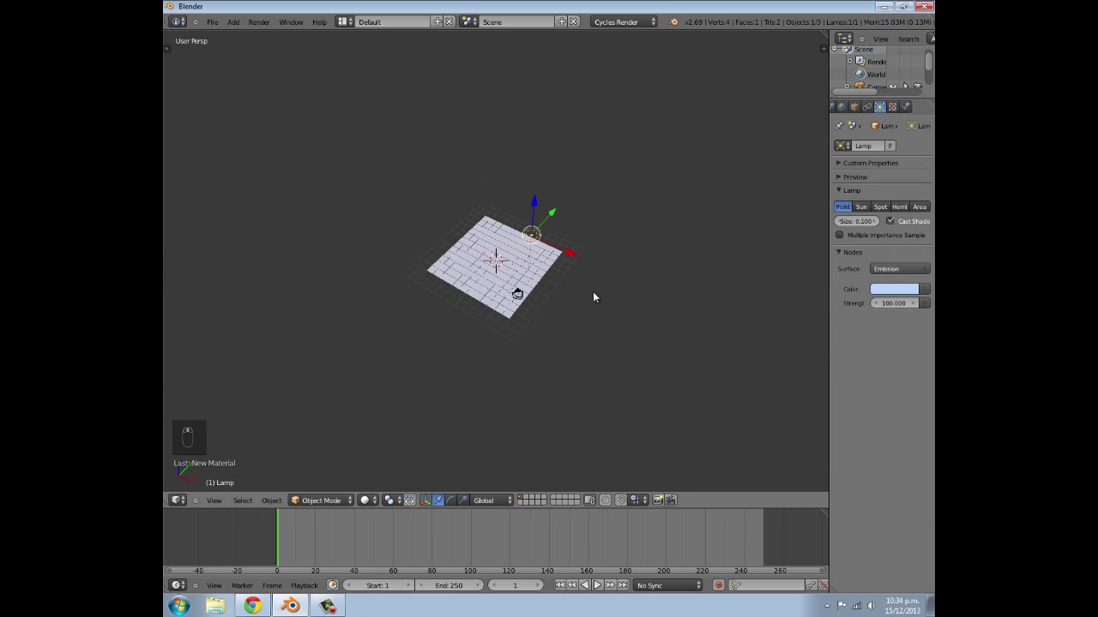
{"action": "key", "text": "shift+d"}
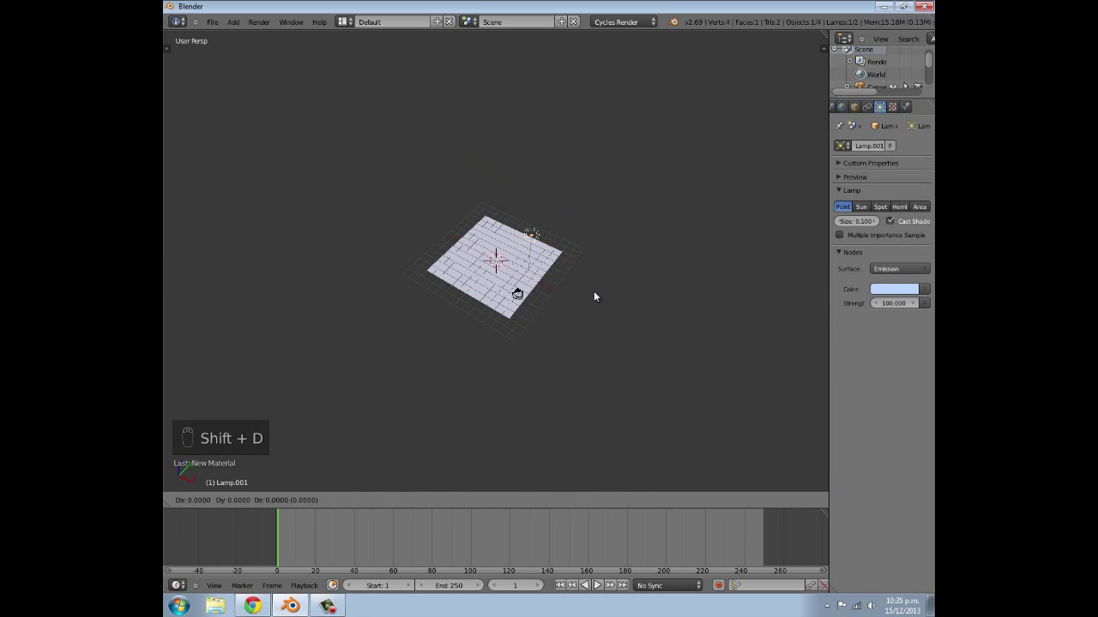
{"action": "key", "text": "x"}
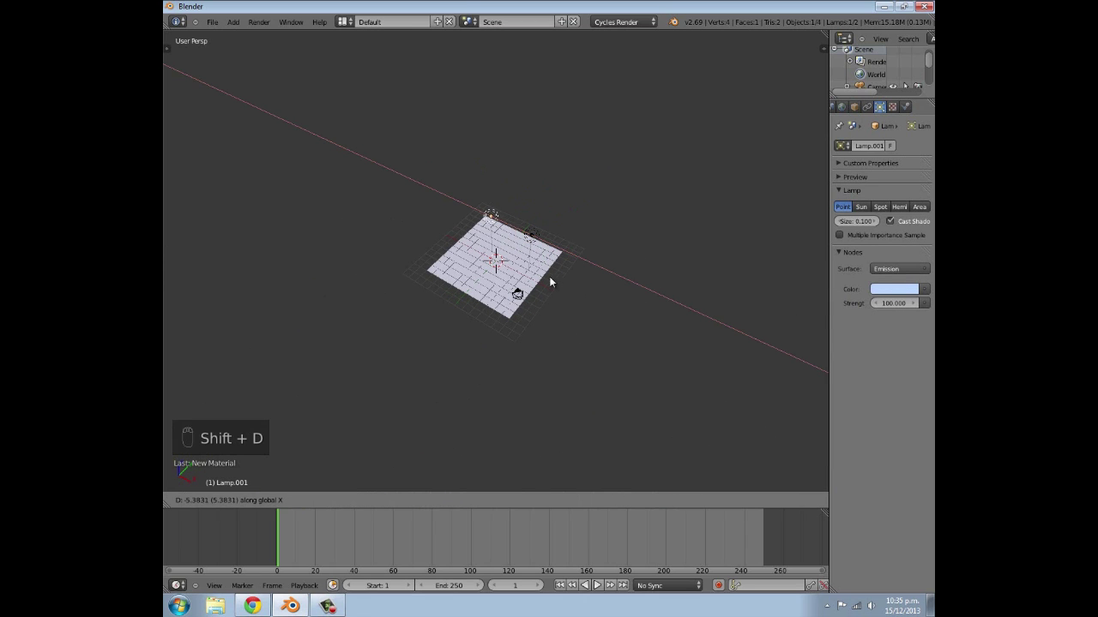
{"action": "left_click", "coordinate": [549, 276]}
Step: Set the duplicated lamp's emission color to pale yellow
{"action": "left_click", "coordinate": [895, 289]}
{"action": "left_click", "coordinate": [851, 166]}
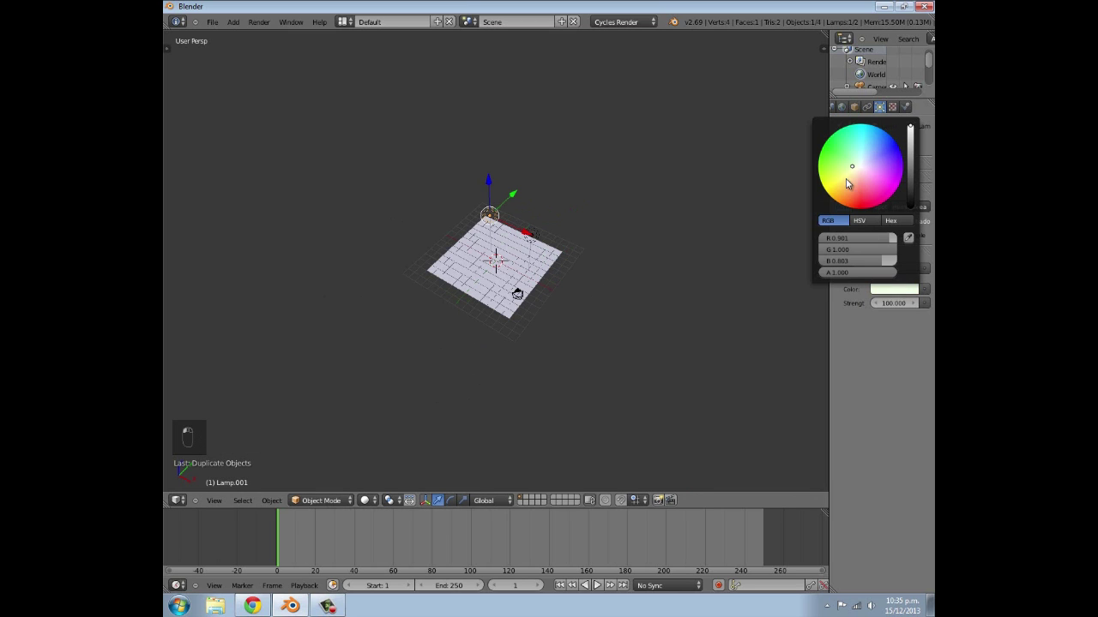
{"action": "left_click_drag", "start_coordinate": [847, 183], "coordinate": [846, 186]}
Step: Move the yellow lamp along the negative Y axis, from beyond the plane's far edge in over the plane
{"action": "middle_click_drag", "start_coordinate": [544, 270], "coordinate": [603, 236]}
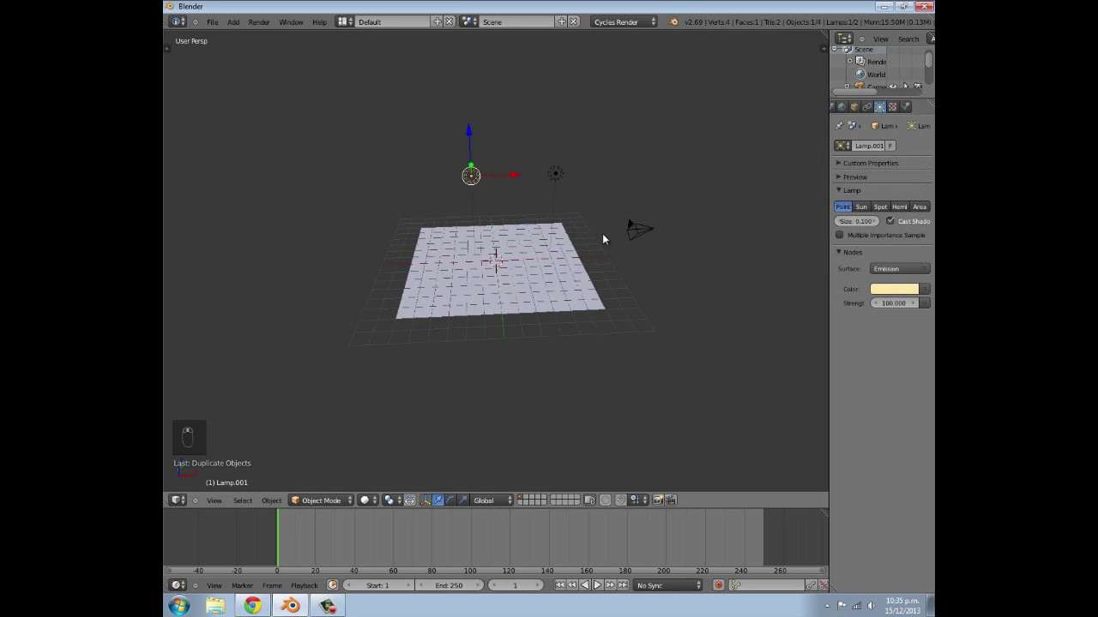
{"action": "middle_click_drag", "start_coordinate": [483, 215], "coordinate": [499, 225]}
{"action": "key", "text": "g"}
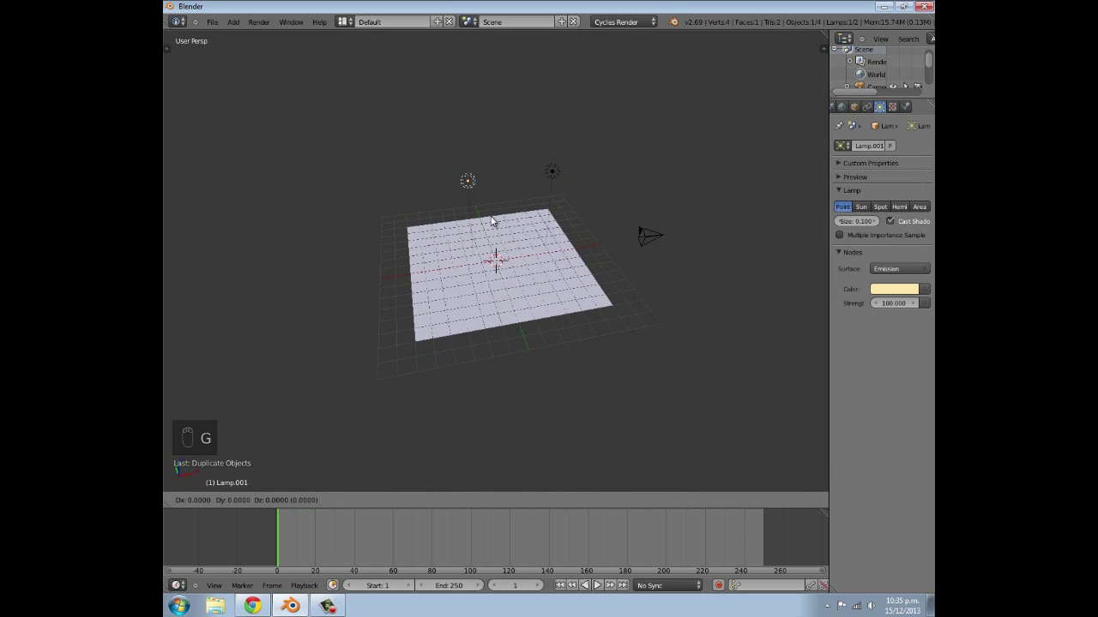
{"action": "key", "text": "y"}
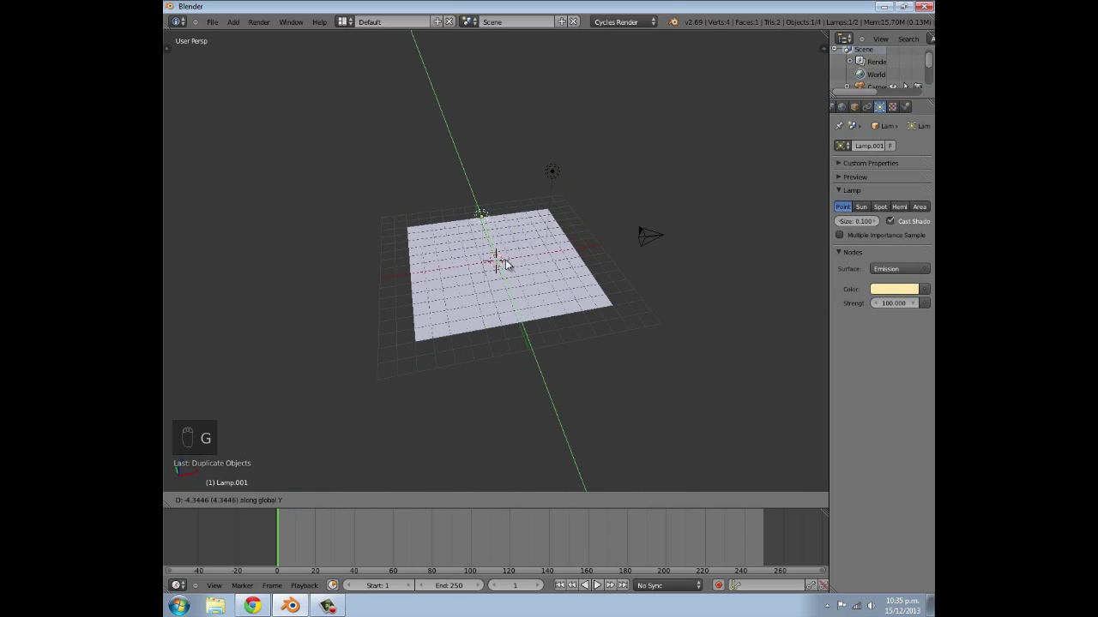
{"action": "left_click", "coordinate": [519, 285]}
Step: Adjust the yellow lamp's position towards the plane's corner and lower it along Z until it hovers close to the surface
{"action": "left_click_drag", "start_coordinate": [536, 246], "coordinate": [467, 257]}
{"action": "key", "text": "g"}
{"action": "key", "text": "z"}
{"action": "left_click", "coordinate": [469, 327]}
{"action": "middle_click_drag", "start_coordinate": [469, 328], "coordinate": [543, 255]}
{"action": "scroll", "coordinate": [572, 344], "scroll_direction": "up", "scroll_amount": 3}
{"action": "left_click_drag", "start_coordinate": [583, 234], "coordinate": [526, 255]}
{"action": "key", "text": "g"}
{"action": "key", "text": "z"}
{"action": "left_click", "coordinate": [518, 253]}
Step: Move the blue lamp about 3.5 units along the positive Y axis and lower it along Z towards the plane
{"action": "scroll", "coordinate": [526, 255], "scroll_direction": "down", "scroll_amount": 4}
{"action": "scroll", "coordinate": [526, 255], "scroll_direction": "down", "scroll_amount": 1}
{"action": "right_click", "coordinate": [489, 128]}
{"action": "middle_click_drag", "start_coordinate": [489, 127], "coordinate": [287, 126]}
{"action": "scroll", "coordinate": [286, 125], "scroll_direction": "up", "scroll_amount": 2}
{"action": "key", "text": "g"}
{"action": "key", "text": "y"}
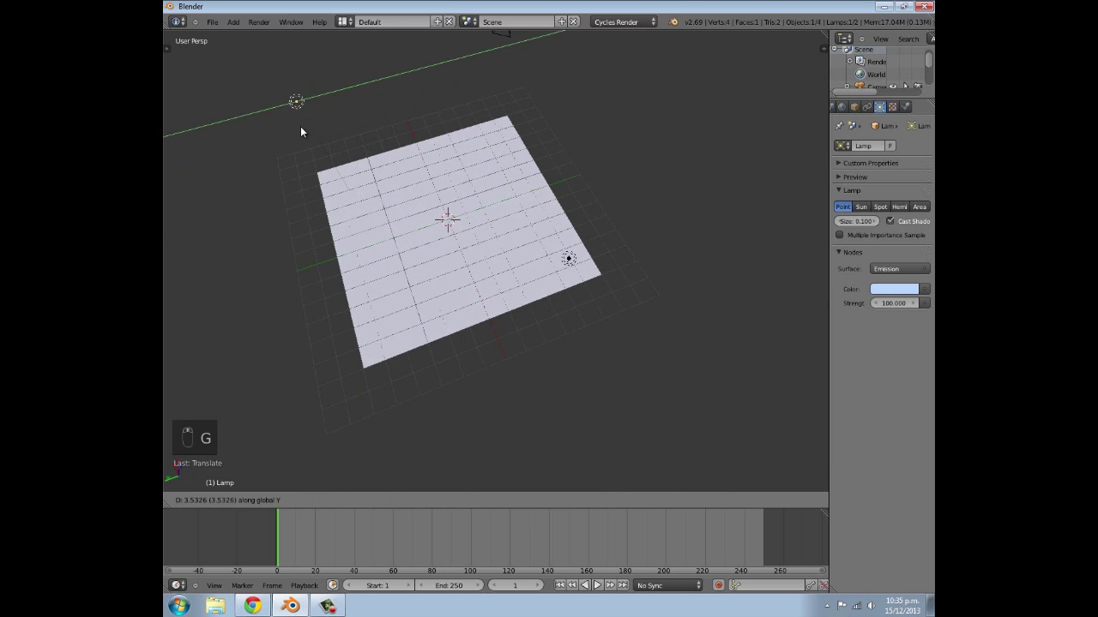
{"action": "left_click", "coordinate": [300, 126]}
{"action": "key", "text": "g"}
{"action": "key", "text": "z"}
{"action": "left_click", "coordinate": [334, 218]}
Step: Fine-tune the blue lamp along Y and Z so it sits just above the corner diagonally opposite the yellow lamp
{"action": "middle_click_drag", "start_coordinate": [309, 226], "coordinate": [343, 215]}
{"action": "scroll", "coordinate": [291, 257], "scroll_direction": "up", "scroll_amount": 2}
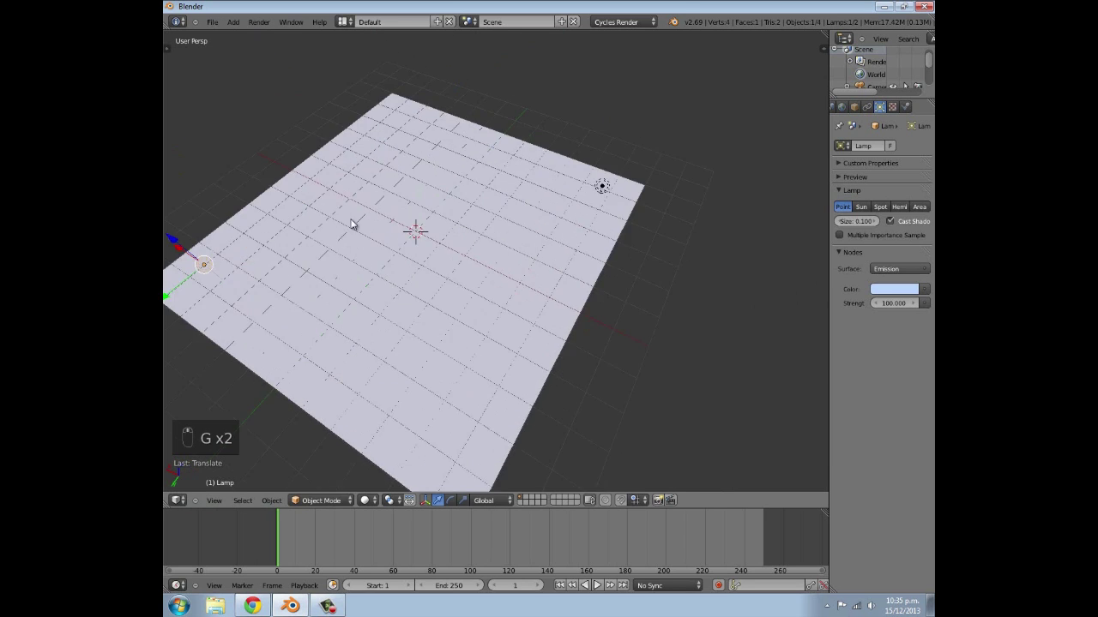
{"action": "middle_click_drag", "start_coordinate": [275, 278], "coordinate": [495, 212], "text": "shift"}
{"action": "left_click_drag", "start_coordinate": [439, 101], "coordinate": [428, 99]}
{"action": "key", "text": "g"}
{"action": "key", "text": "y"}
{"action": "left_click", "coordinate": [423, 124]}
{"action": "key", "text": "g"}
{"action": "key", "text": "z"}
{"action": "left_click", "coordinate": [426, 143]}
Step: Preview the scene in Rendered viewport shading and examine how the two lamps light the plane from several angles
{"action": "scroll", "coordinate": [517, 183], "scroll_direction": "down", "scroll_amount": 5}
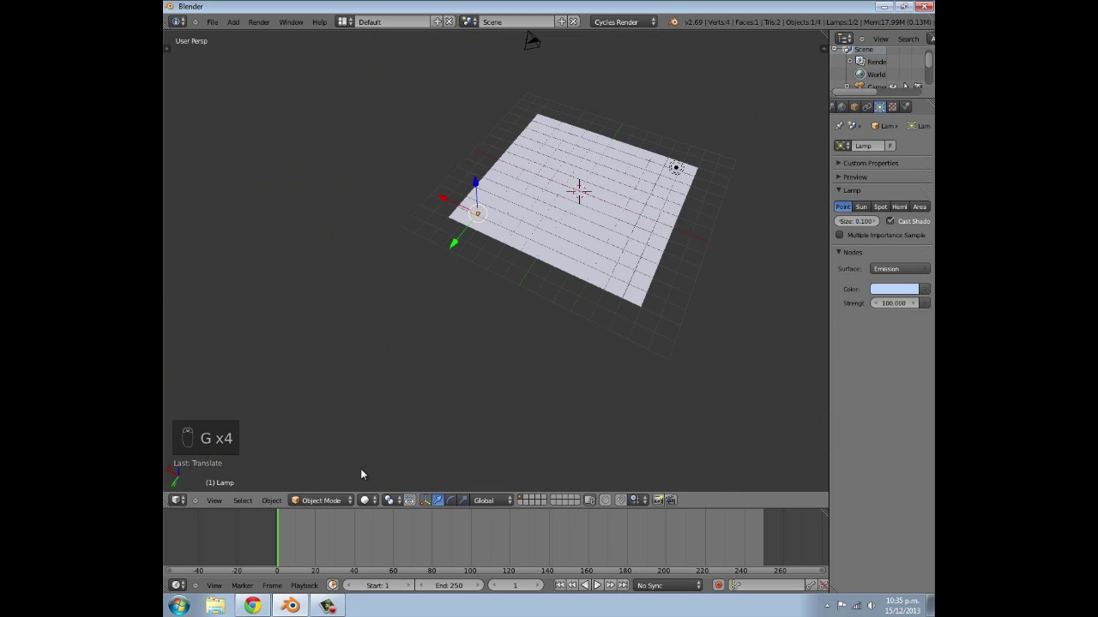
{"action": "left_click", "coordinate": [366, 500]}
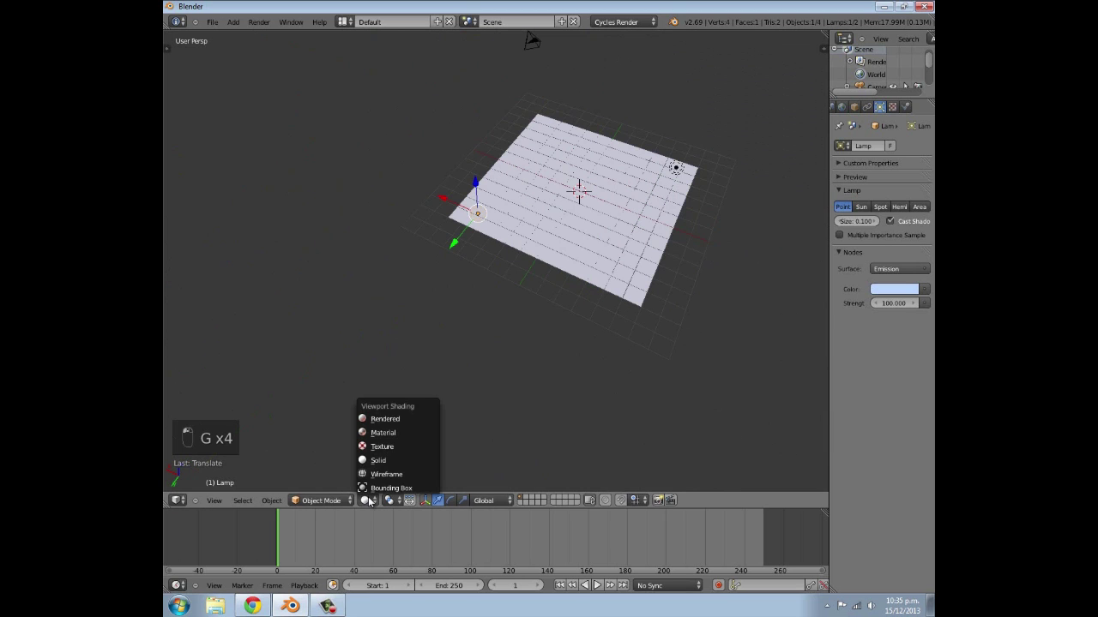
{"action": "left_click", "coordinate": [385, 418]}
{"action": "middle_click_drag", "start_coordinate": [518, 272], "coordinate": [551, 304]}
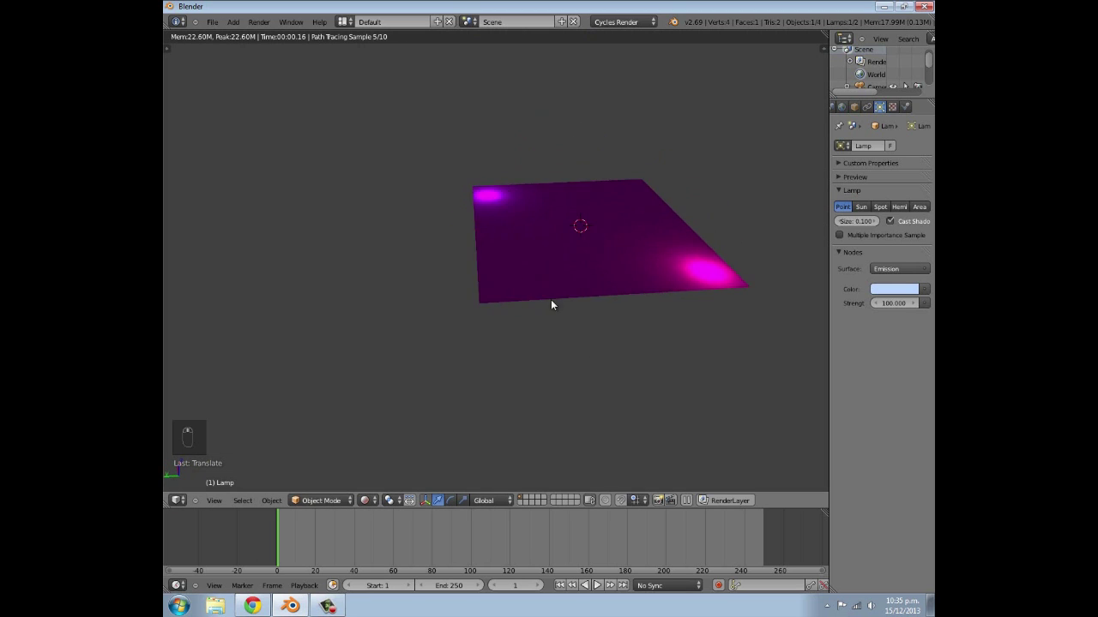
{"action": "middle_click_drag", "start_coordinate": [475, 309], "coordinate": [505, 346]}
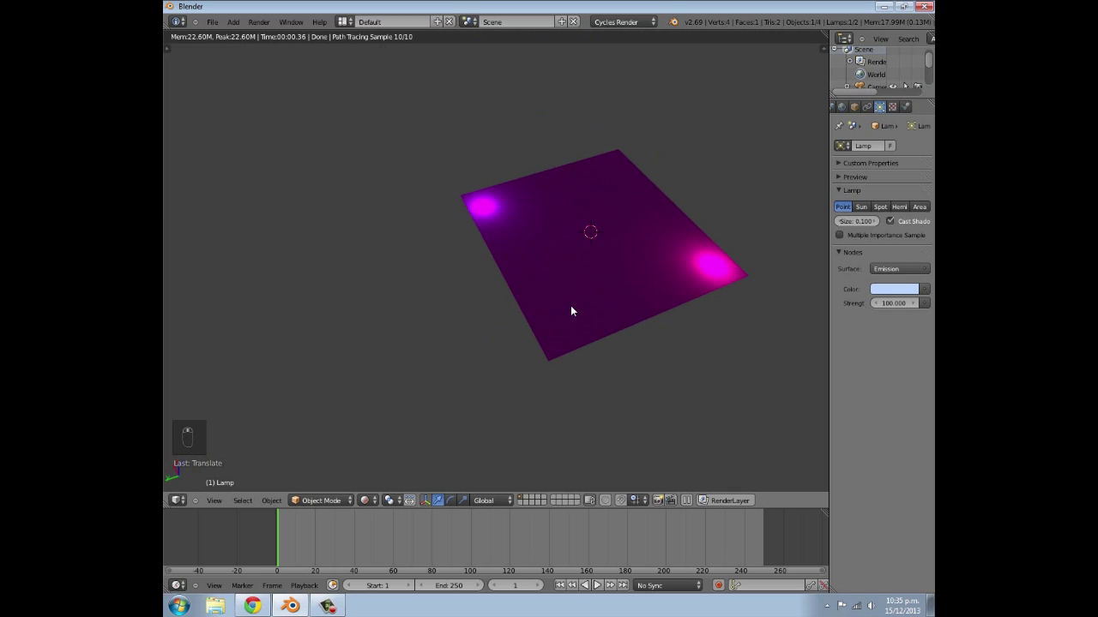
Step: Load BrickOldMixed0086_1_S.jpg from the Downloads folder as the image texture of the plane's material, choosing it by thumbnail
{"action": "key", "text": "z"}
{"action": "right_click", "coordinate": [594, 349]}
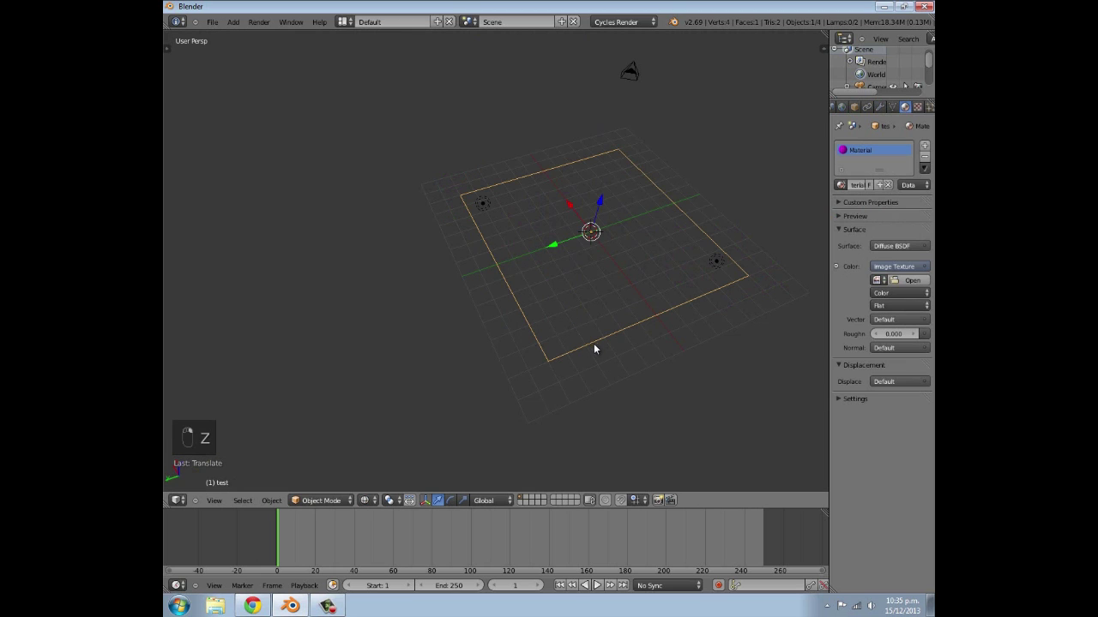
{"action": "left_click", "coordinate": [908, 281]}
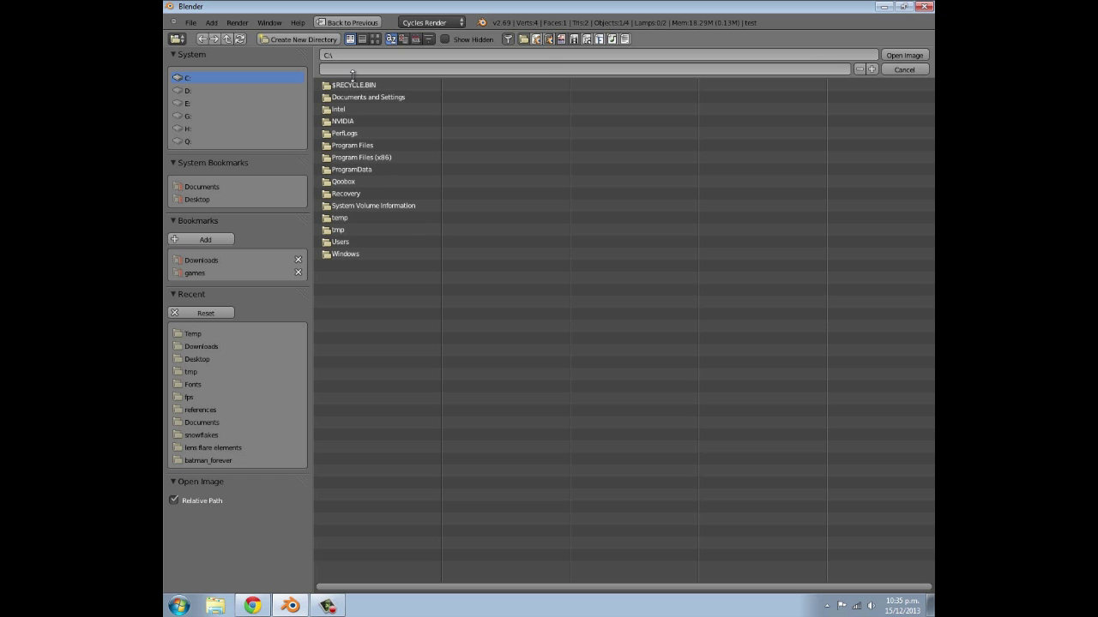
{"action": "left_click", "coordinate": [223, 259]}
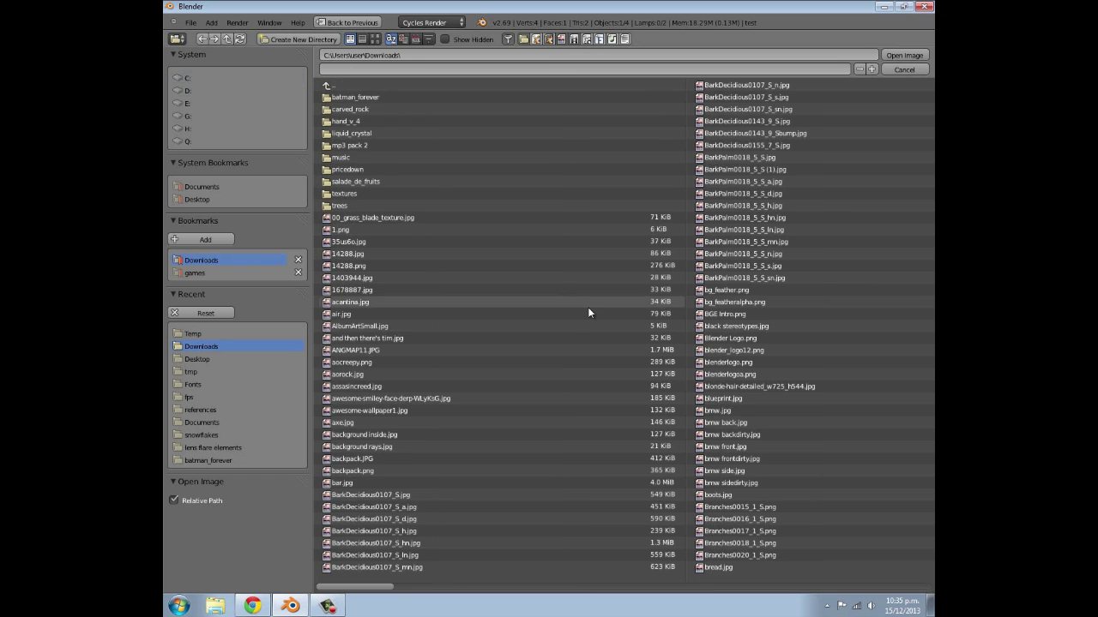
{"action": "left_click", "coordinate": [375, 40]}
{"action": "scroll", "coordinate": [581, 330], "scroll_direction": "down", "scroll_amount": 2}
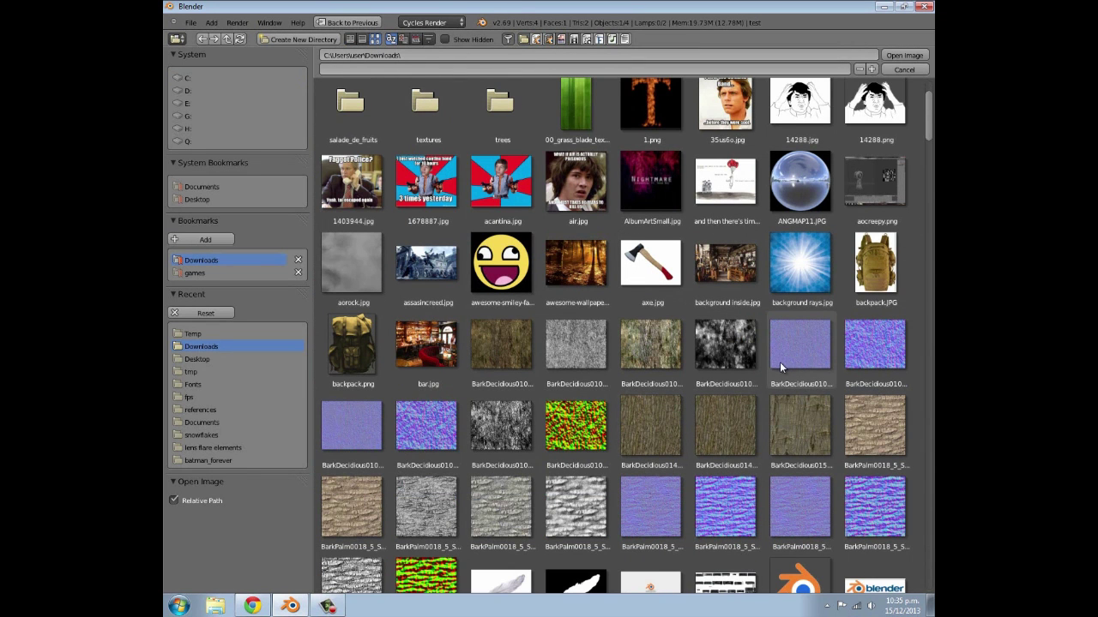
{"action": "scroll", "coordinate": [772, 364], "scroll_direction": "down", "scroll_amount": 5}
{"action": "scroll", "coordinate": [712, 387], "scroll_direction": "down", "scroll_amount": 7}
{"action": "left_click", "coordinate": [579, 333]}
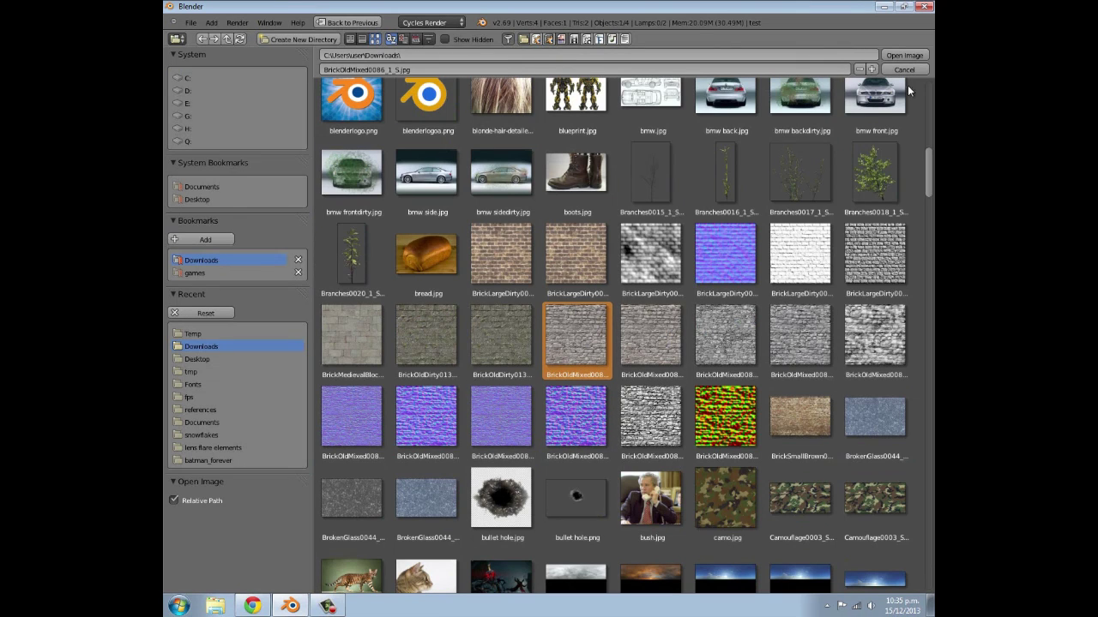
{"action": "left_click", "coordinate": [904, 55]}
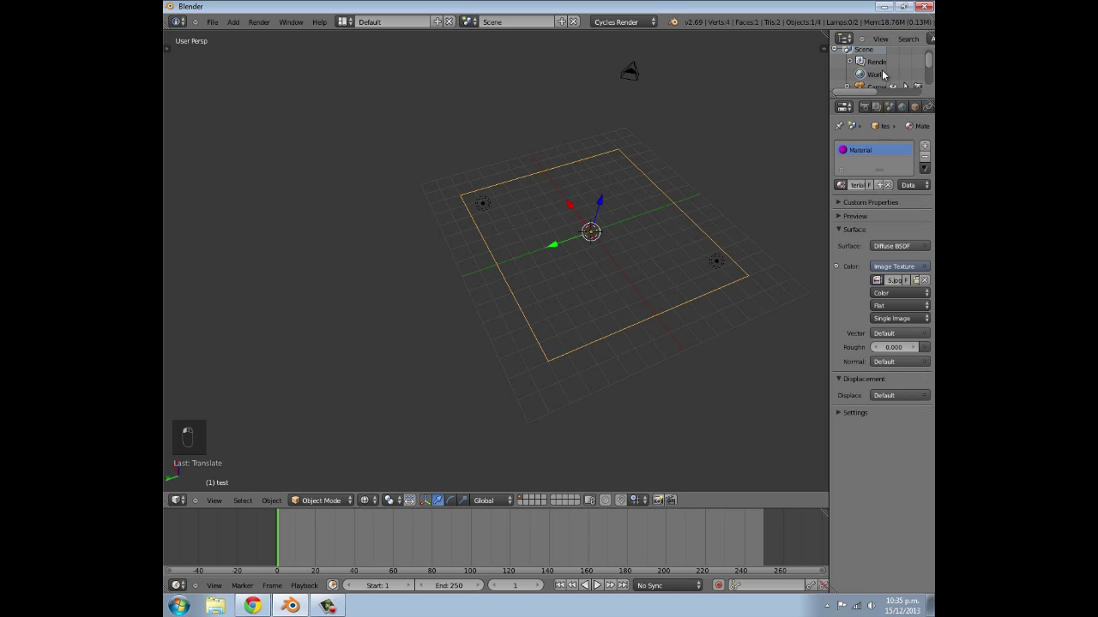
Step: UV unwrap the plane and display it with Texture viewport shading
{"action": "key", "text": "Tab"}
{"action": "key", "text": "u"}
{"action": "left_click", "coordinate": [602, 330]}
{"action": "key", "text": "Tab"}
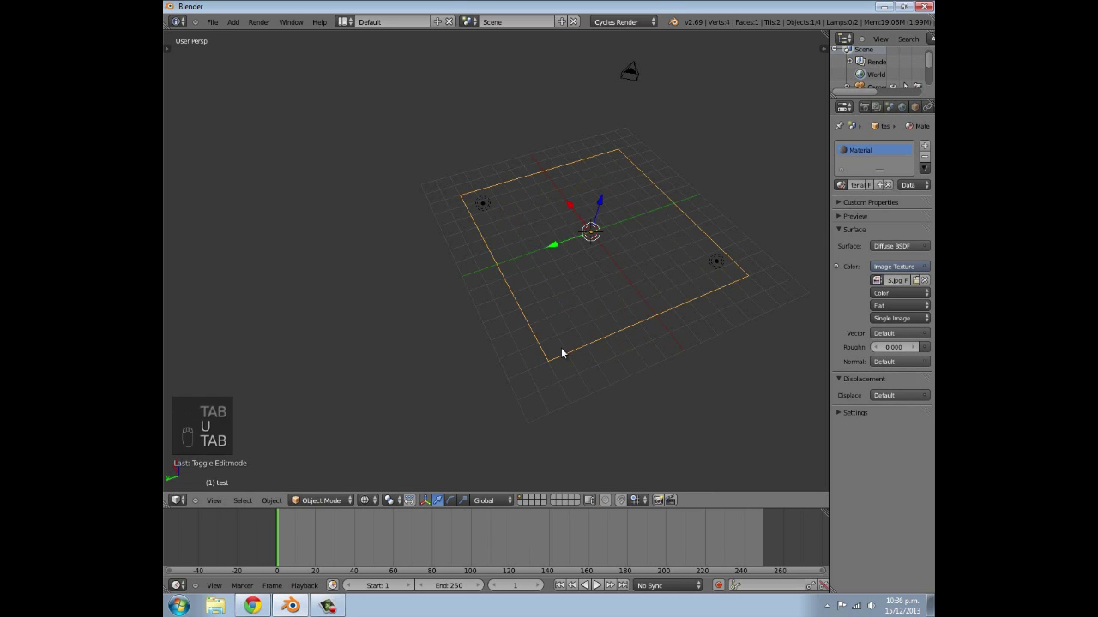
{"action": "left_click", "coordinate": [388, 502]}
{"action": "left_click", "coordinate": [394, 473]}
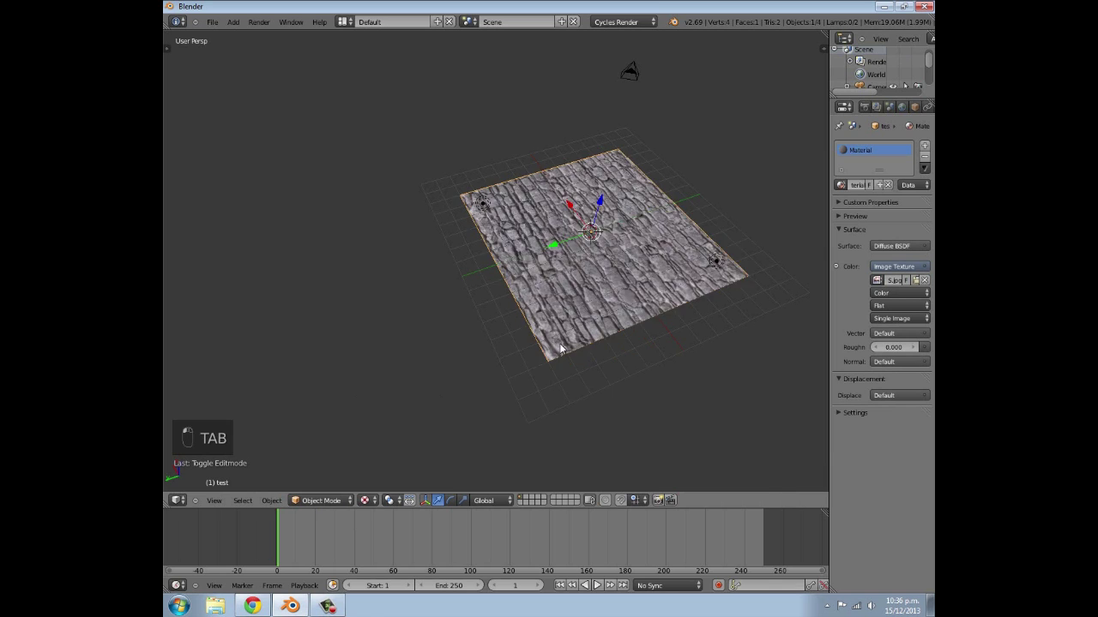
Step: Scale the plane up along the Y axis so the stones look less compressed
{"action": "scroll", "coordinate": [524, 367], "scroll_direction": "up", "scroll_amount": 4}
{"action": "middle_click_drag", "start_coordinate": [642, 288], "coordinate": [579, 303]}
{"action": "scroll", "coordinate": [579, 303], "scroll_direction": "down", "scroll_amount": 4}
{"action": "key", "text": "s"}
{"action": "key", "text": "y"}
{"action": "left_click", "coordinate": [608, 313]}
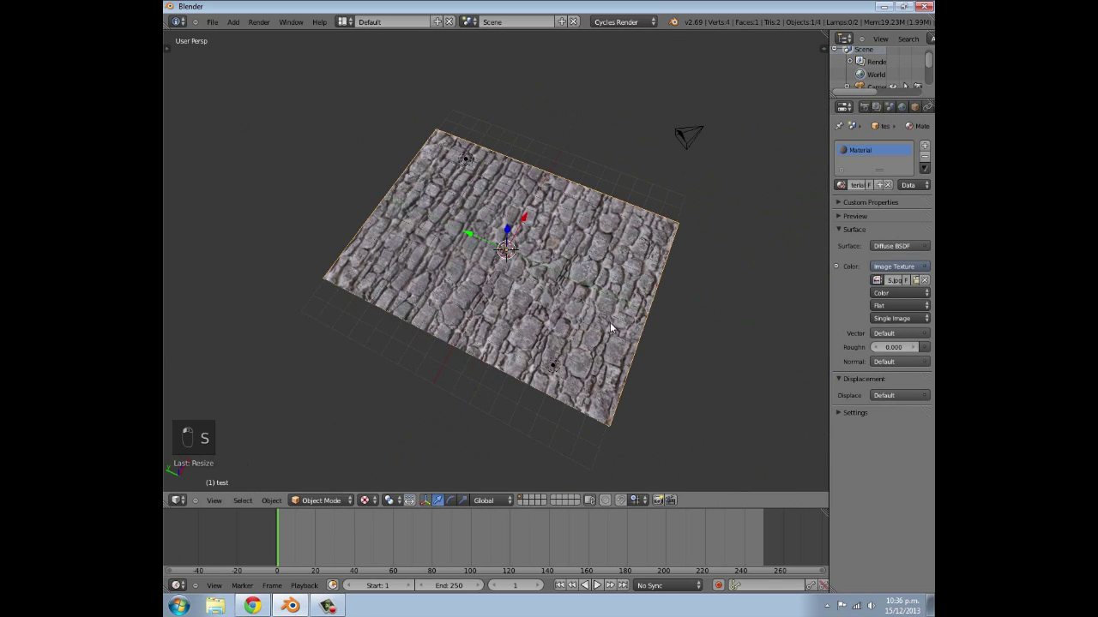
Step: Preview the textured plane under both lamps in Rendered viewport shading
{"action": "left_click", "coordinate": [364, 500]}
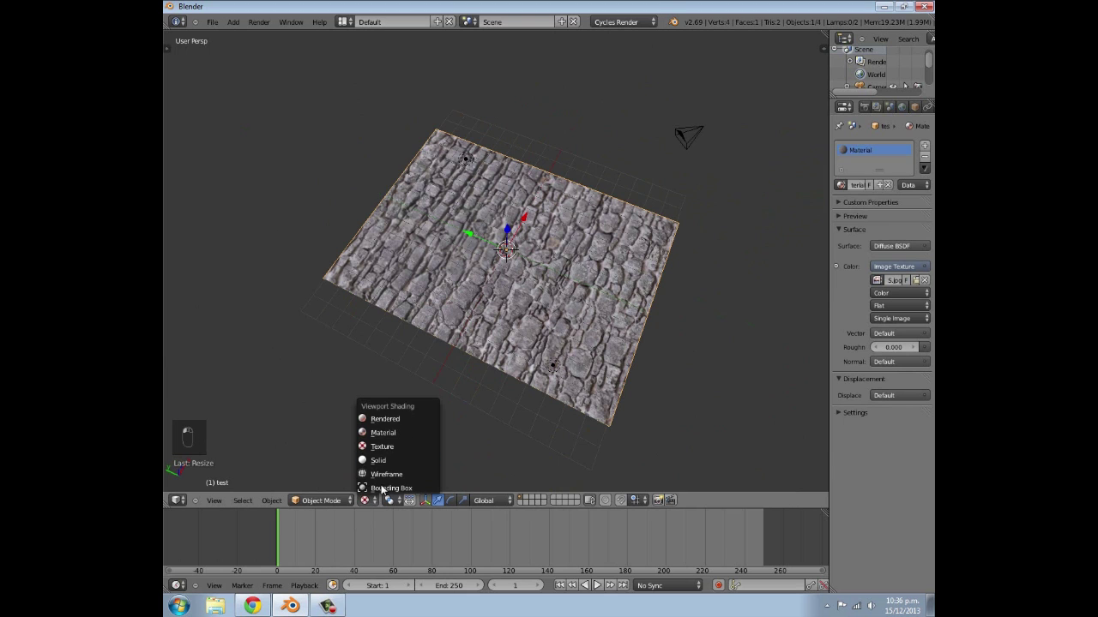
{"action": "left_click", "coordinate": [407, 419]}
{"action": "mouse_move", "coordinate": [432, 396]}
{"action": "middle_mouse_down"}
{"action": "mouse_move", "coordinate": [470, 345]}
{"action": "mouse_move", "coordinate": [570, 328]}
{"action": "mouse_move", "coordinate": [533, 387]}
{"action": "middle_mouse_up"}
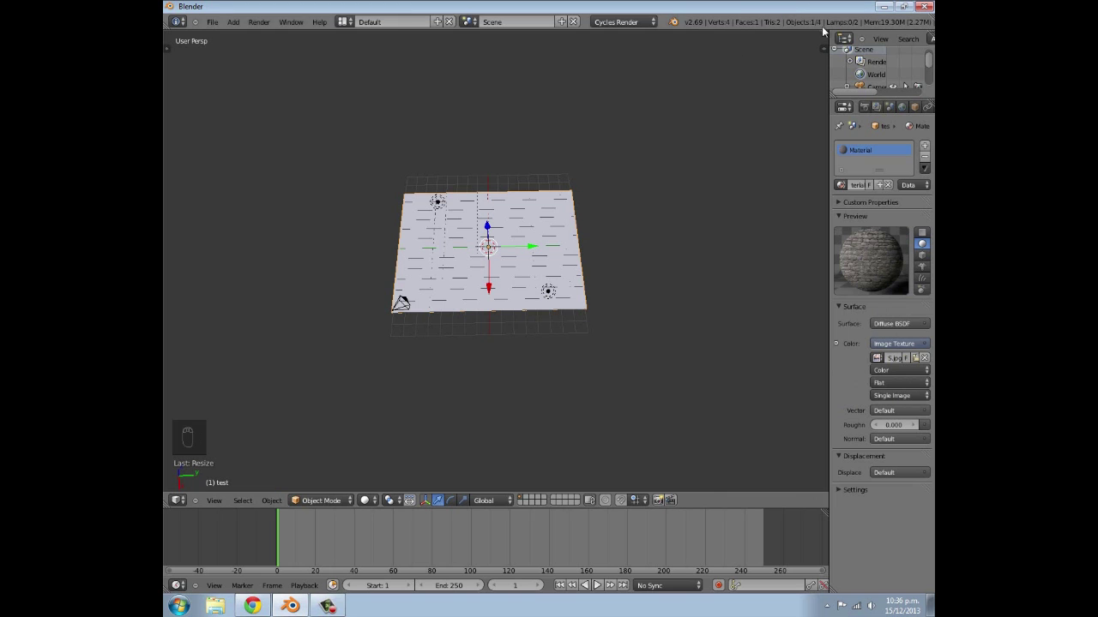
Step: Split the 3D view vertically, make the second area a Node Editor and hide its properties sidebar
{"action": "left_click_drag", "start_coordinate": [825, 33], "coordinate": [520, 207]}
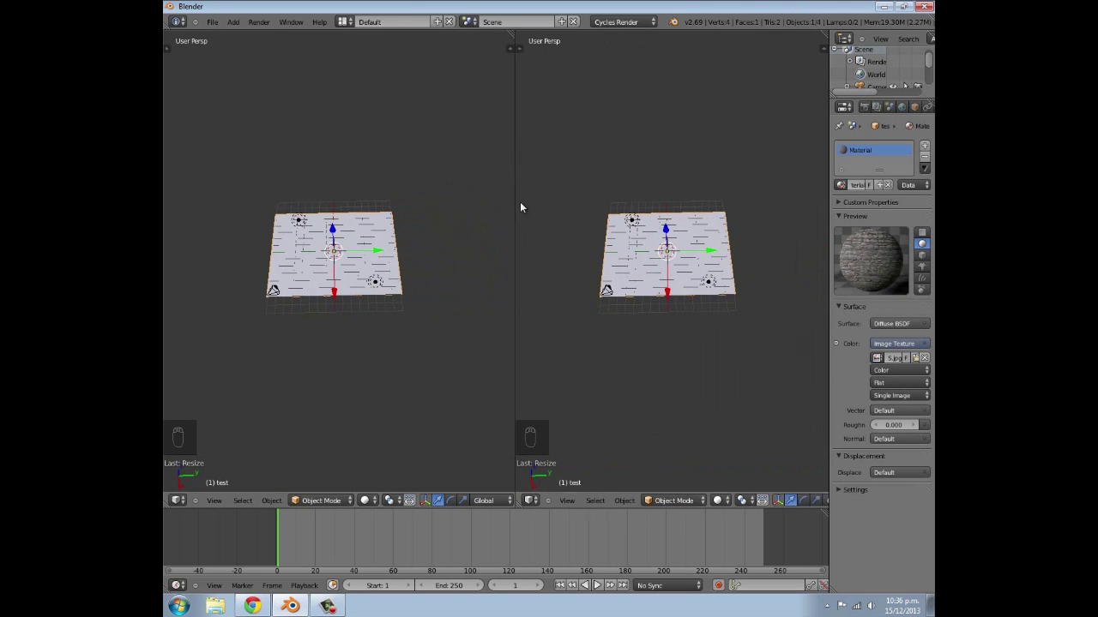
{"action": "left_click", "coordinate": [531, 500]}
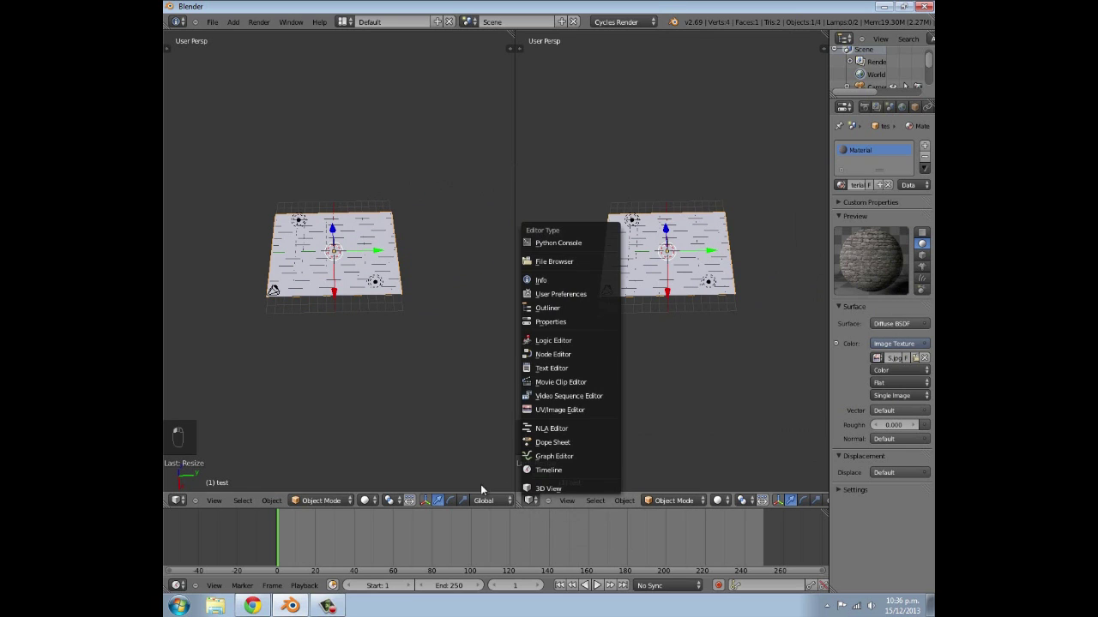
{"action": "left_click", "coordinate": [531, 501]}
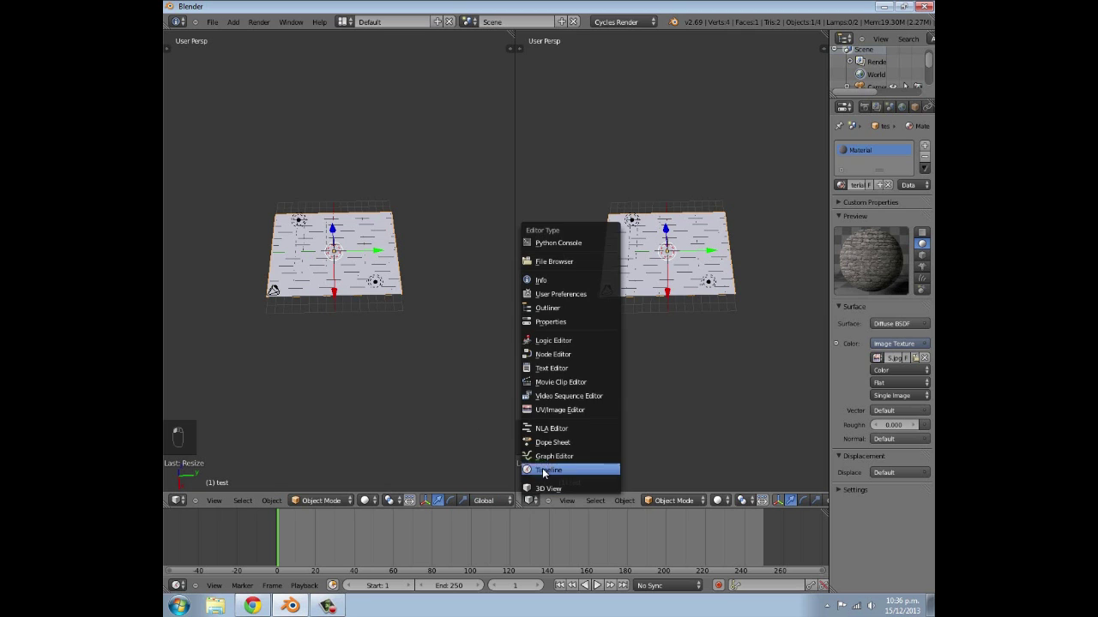
{"action": "left_click", "coordinate": [554, 355]}
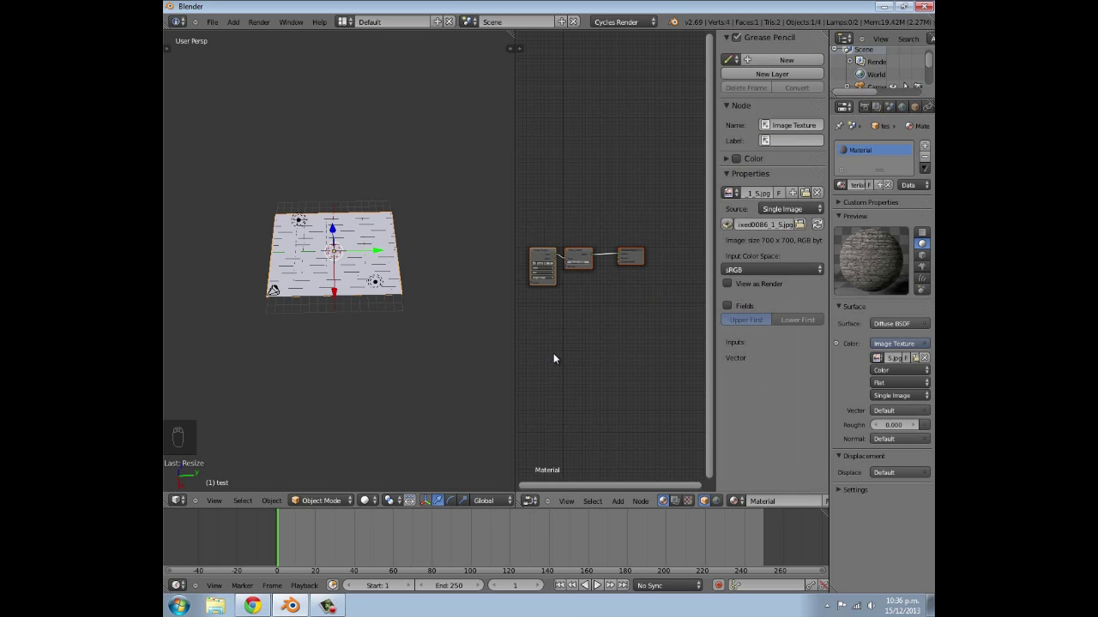
{"action": "key", "text": "n"}
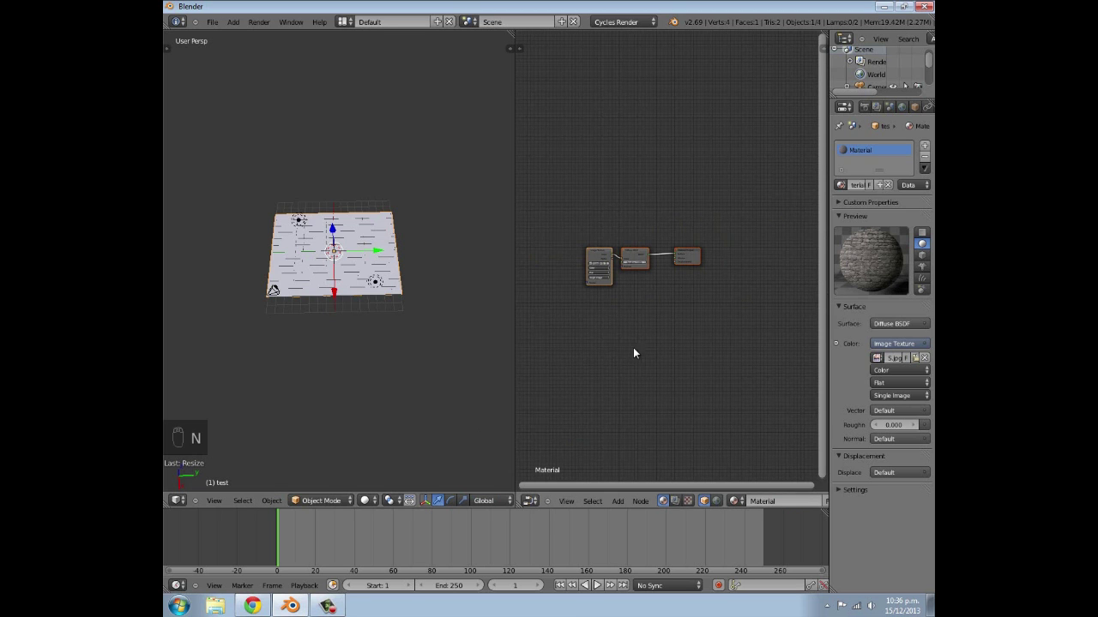
Step: Spread out the Image Texture and Diffuse BSDF nodes to make room between them
{"action": "scroll", "coordinate": [671, 391], "scroll_direction": "up", "scroll_amount": 4}
{"action": "middle_click_drag", "start_coordinate": [586, 362], "coordinate": [700, 363]}
{"action": "scroll", "coordinate": [706, 346], "scroll_direction": "up", "scroll_amount": 3}
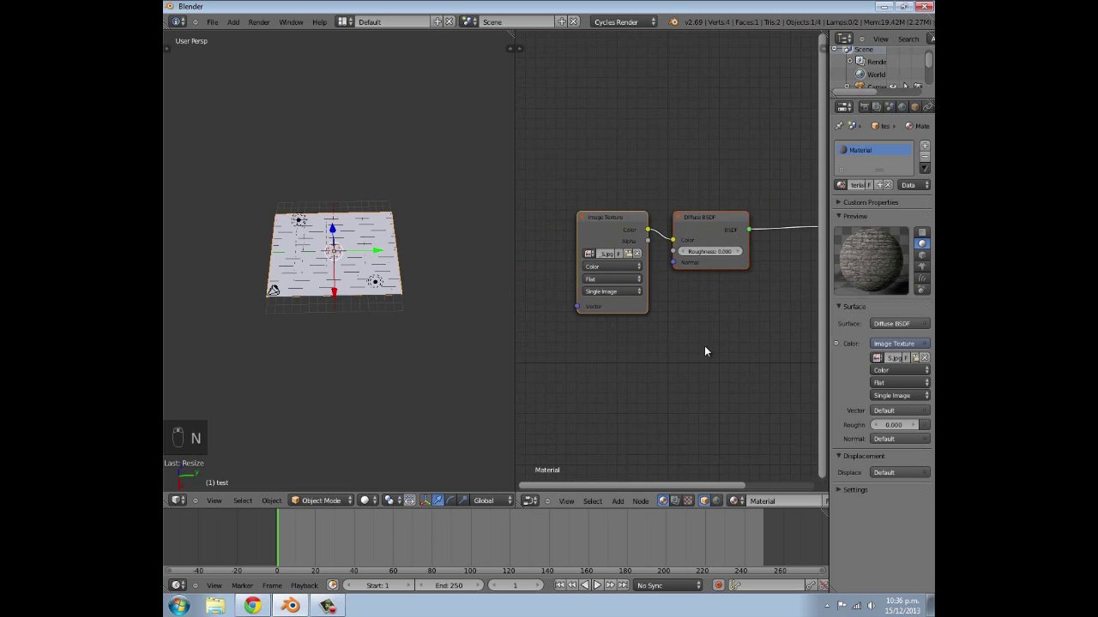
{"action": "middle_click_drag", "start_coordinate": [659, 319], "coordinate": [677, 329]}
{"action": "scroll", "coordinate": [686, 324], "scroll_direction": "down", "scroll_amount": 3}
{"action": "left_click_drag", "start_coordinate": [626, 239], "coordinate": [576, 239]}
{"action": "left_click", "coordinate": [714, 249]}
{"action": "scroll", "coordinate": [718, 255], "scroll_direction": "down", "scroll_amount": 3}
{"action": "scroll", "coordinate": [719, 256], "scroll_direction": "up", "scroll_amount": 1}
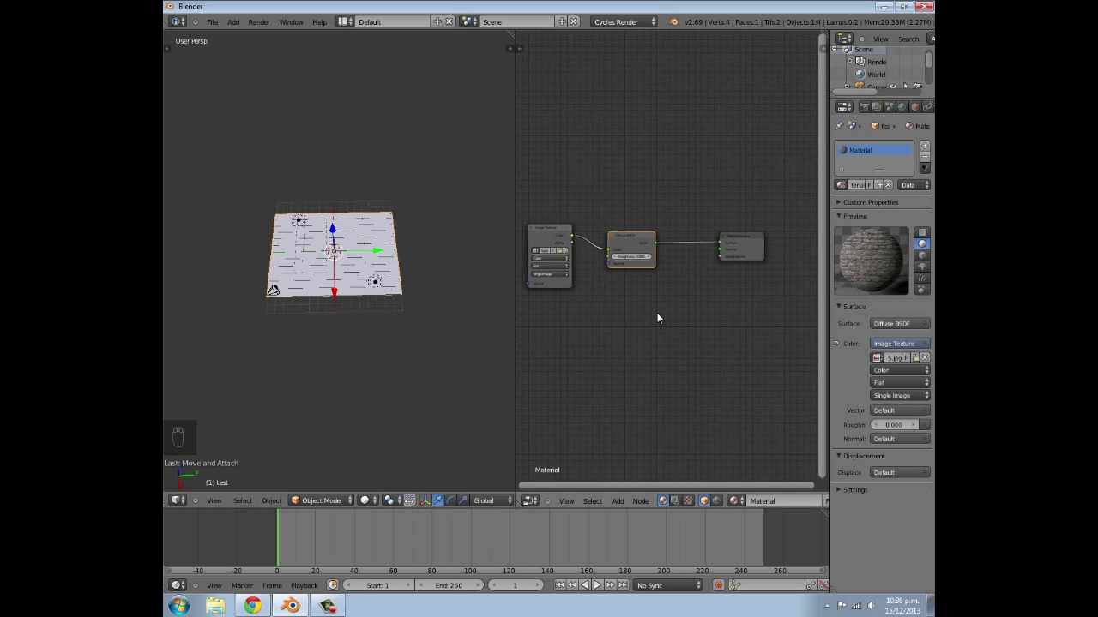
Step: Add a second Image Texture node and place it beneath the existing one
{"action": "key", "text": "shift+a"}
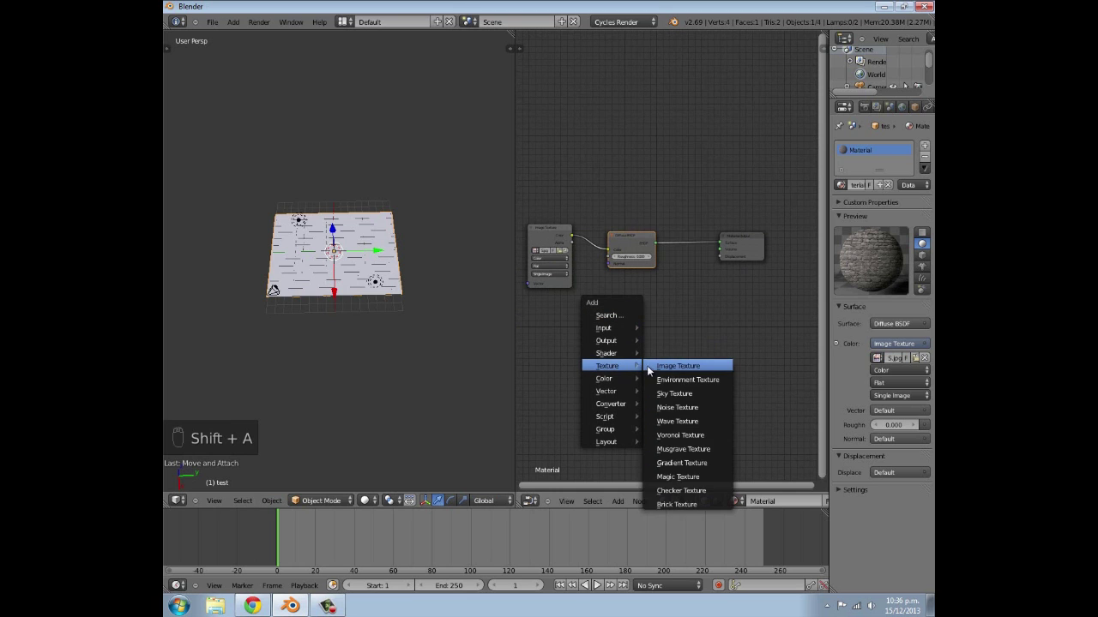
{"action": "left_click", "coordinate": [645, 364]}
{"action": "left_click", "coordinate": [534, 302]}
{"action": "scroll", "coordinate": [572, 349], "scroll_direction": "up", "scroll_amount": 2}
{"action": "middle_click_drag", "start_coordinate": [573, 349], "coordinate": [612, 311]}
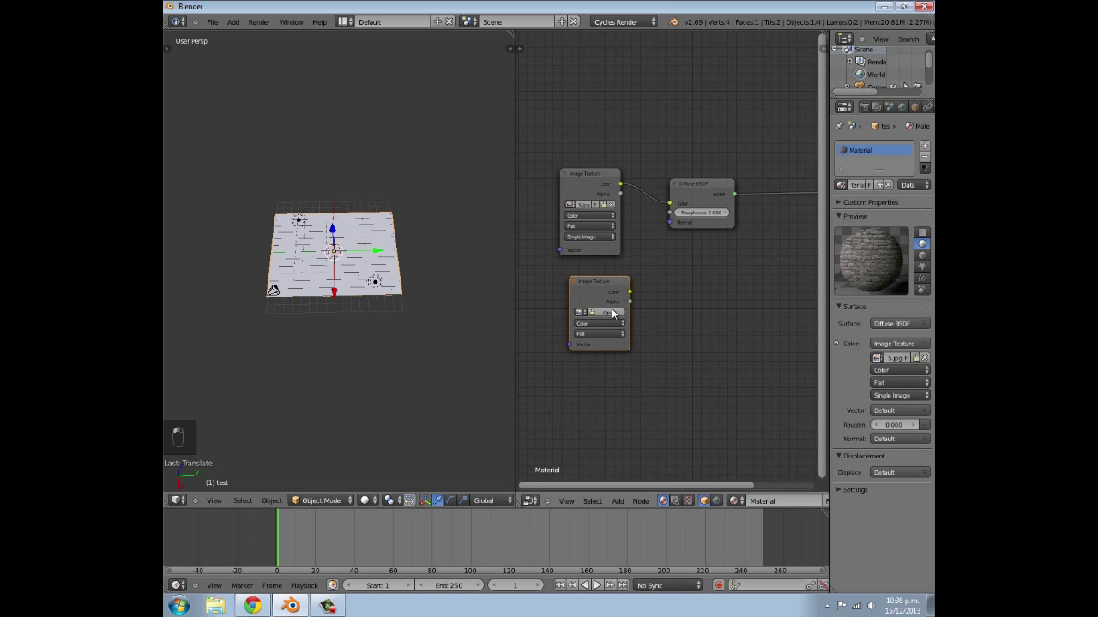
Step: Browse the Downloads folder as thumbnails for an image to load into the second Image Texture node
{"action": "left_click", "coordinate": [611, 314]}
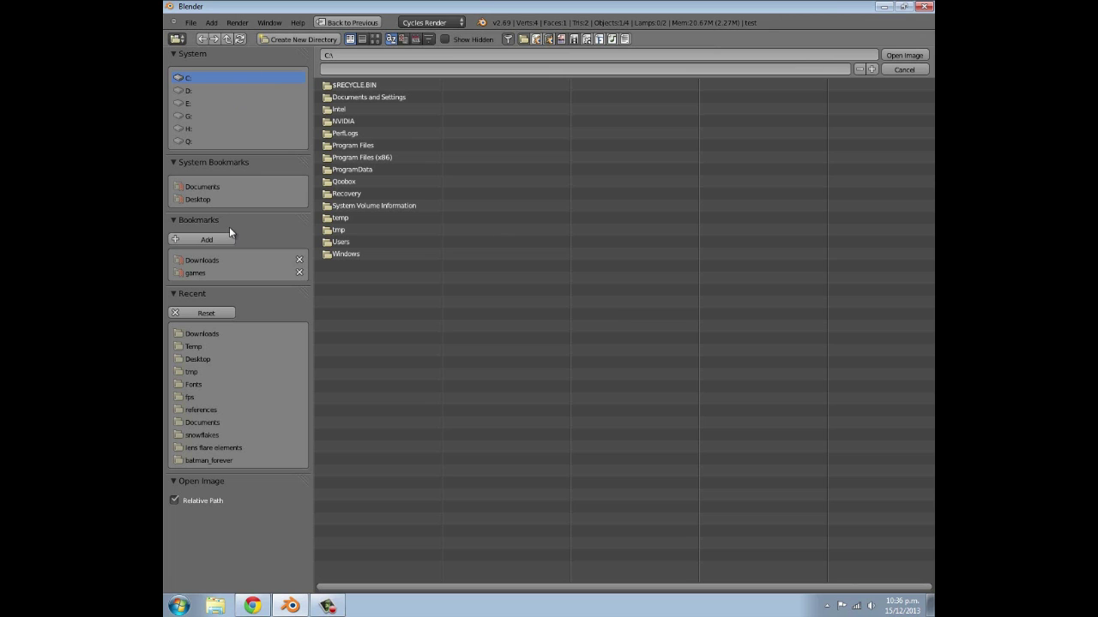
{"action": "left_click", "coordinate": [218, 260]}
{"action": "left_click", "coordinate": [374, 38]}
Step: Load the brick normal map BrickOldMixed0086_1_S_n.jpg into the second Image Texture node
{"action": "scroll", "coordinate": [455, 327], "scroll_direction": "down", "scroll_amount": 5}
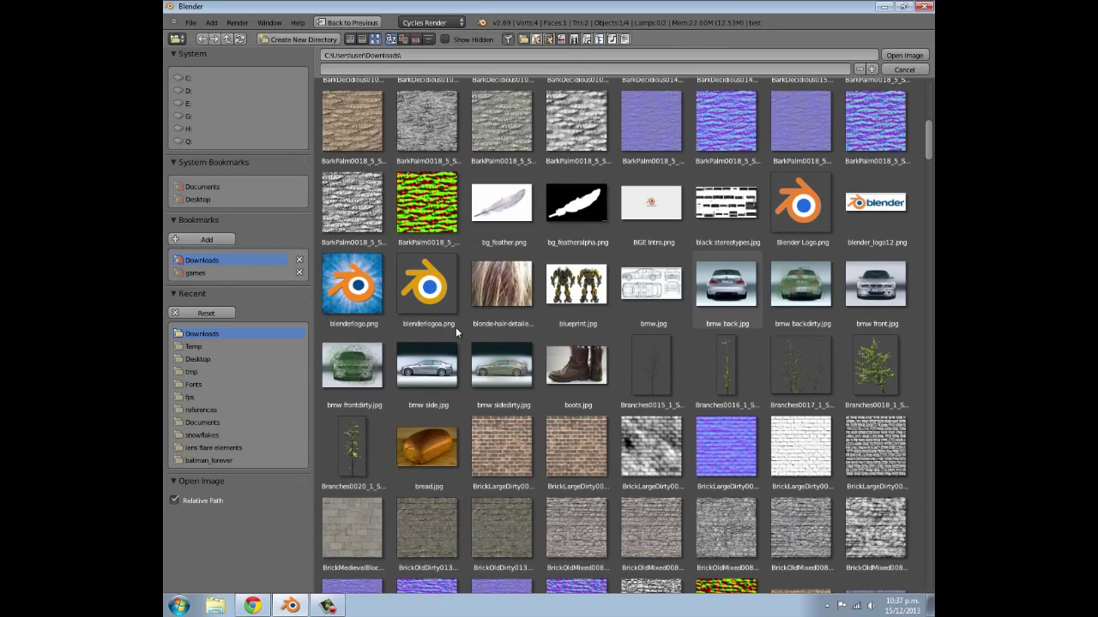
{"action": "scroll", "coordinate": [464, 409], "scroll_direction": "down", "scroll_amount": 5}
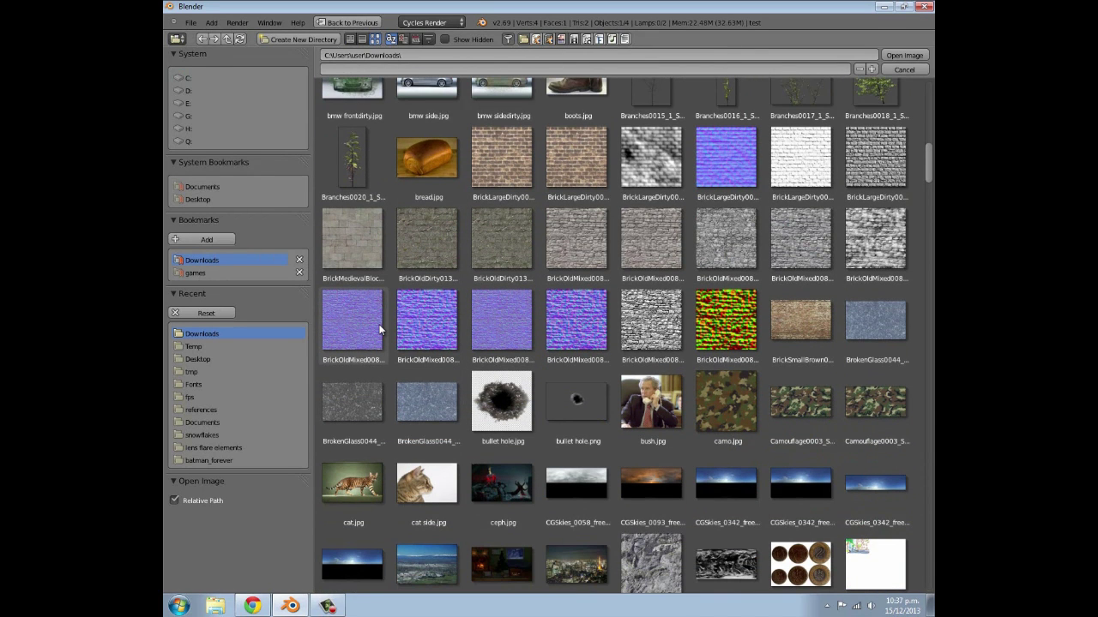
{"action": "left_click", "coordinate": [573, 328]}
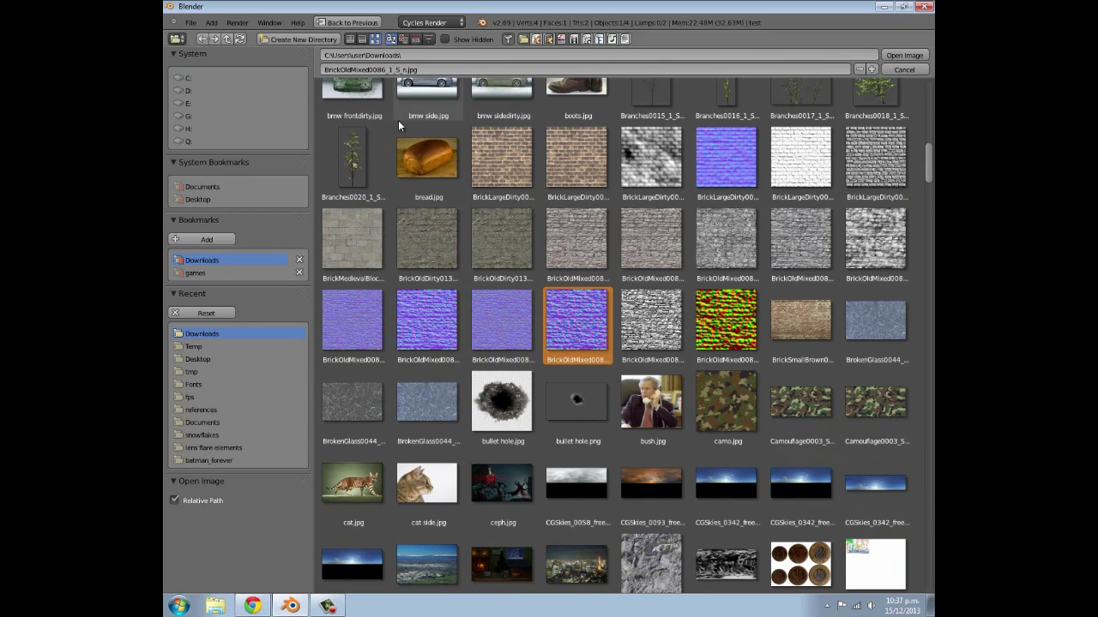
{"action": "left_click", "coordinate": [377, 338]}
{"action": "left_click", "coordinate": [427, 335]}
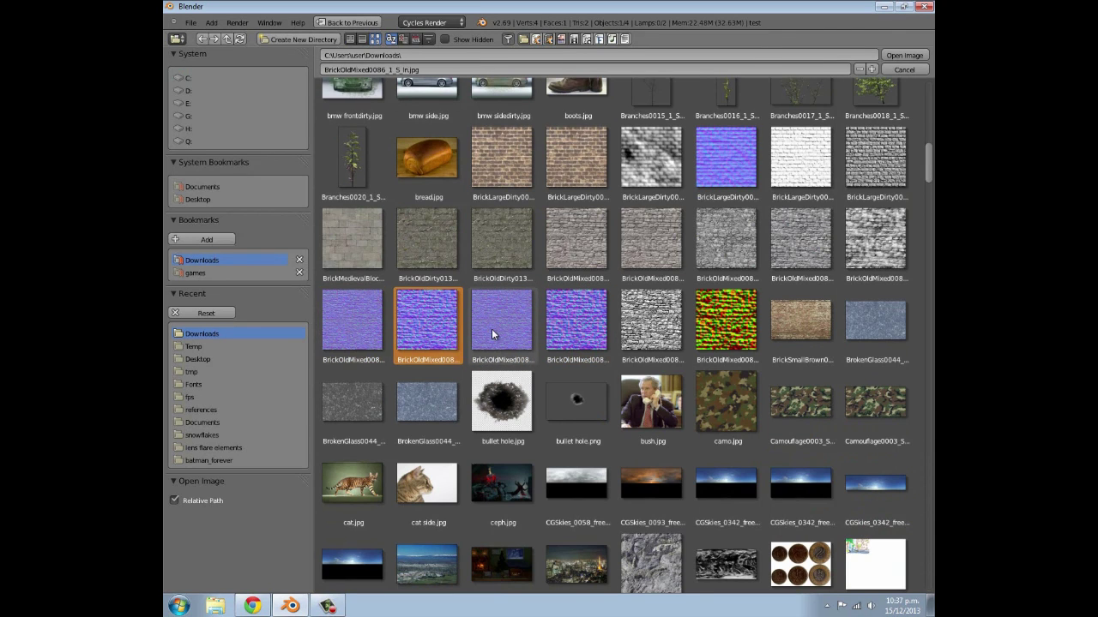
{"action": "left_click", "coordinate": [520, 333]}
{"action": "left_click", "coordinate": [584, 335]}
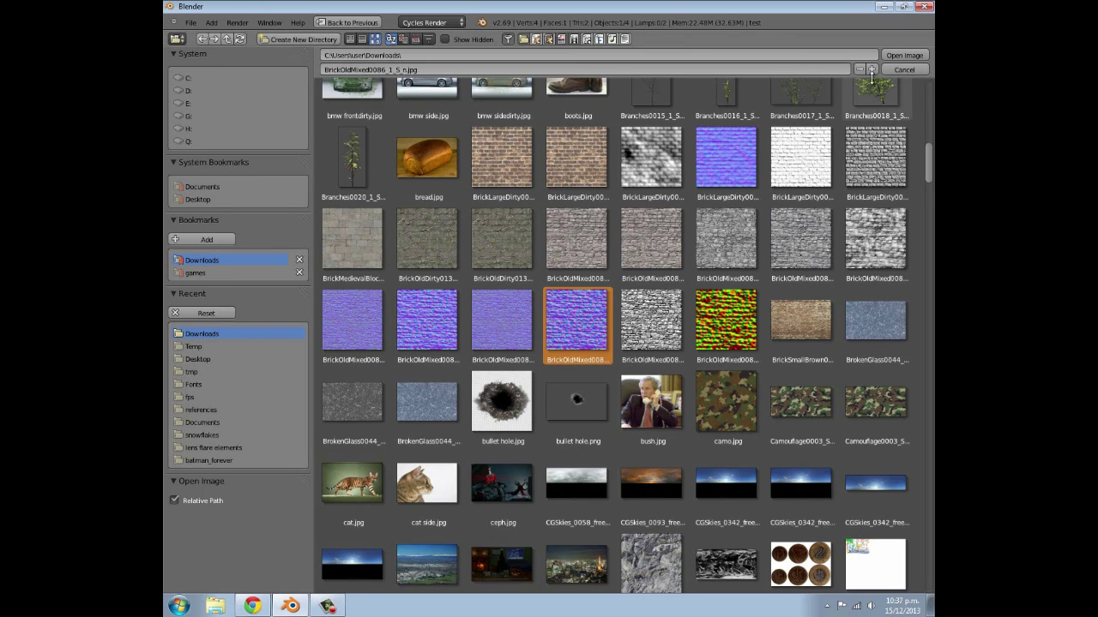
{"action": "left_click", "coordinate": [501, 322]}
{"action": "left_click", "coordinate": [574, 325]}
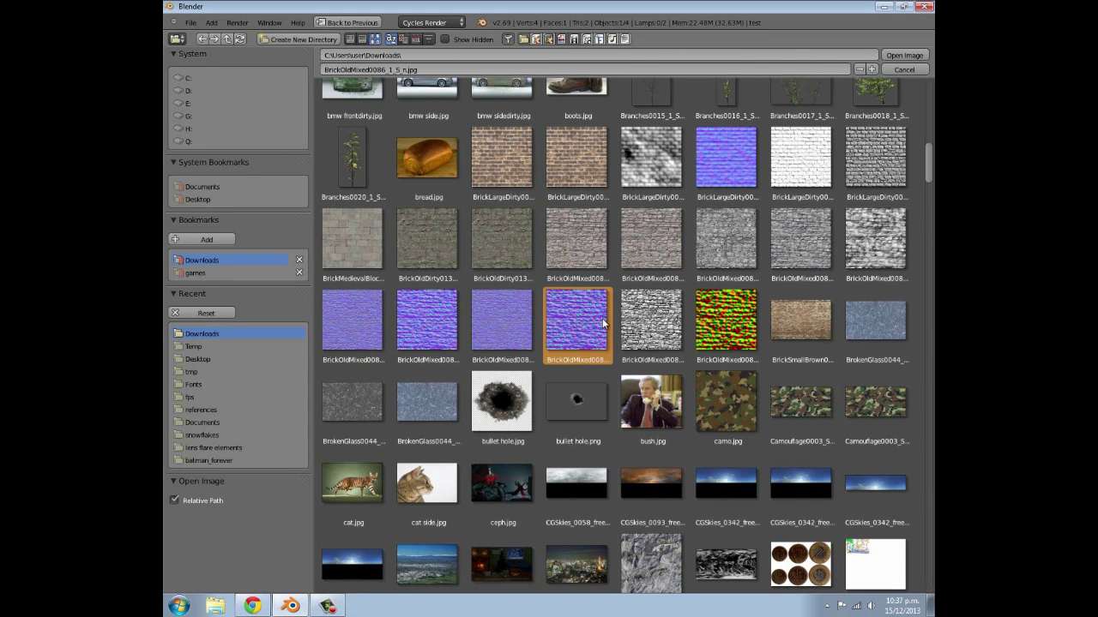
{"action": "left_click", "coordinate": [904, 55]}
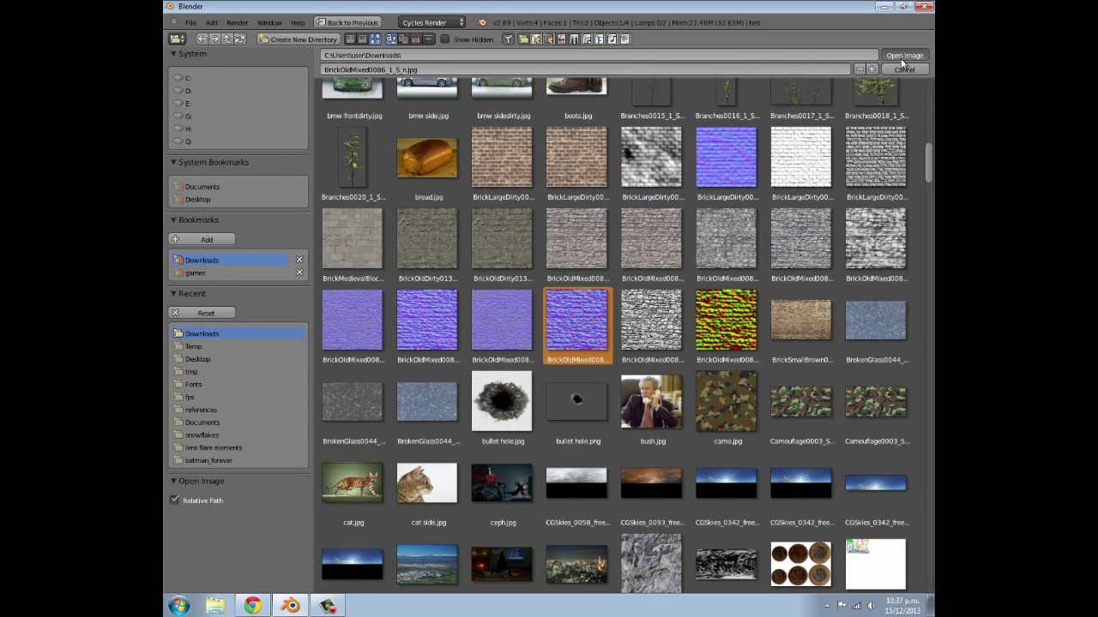
Step: Add a Normal Map vector node and place it beneath the Diffuse BSDF node
{"action": "scroll", "coordinate": [670, 334], "scroll_direction": "down", "scroll_amount": 2}
{"action": "key", "text": "shift+a"}
{"action": "mouse_move", "coordinate": [697, 296]}
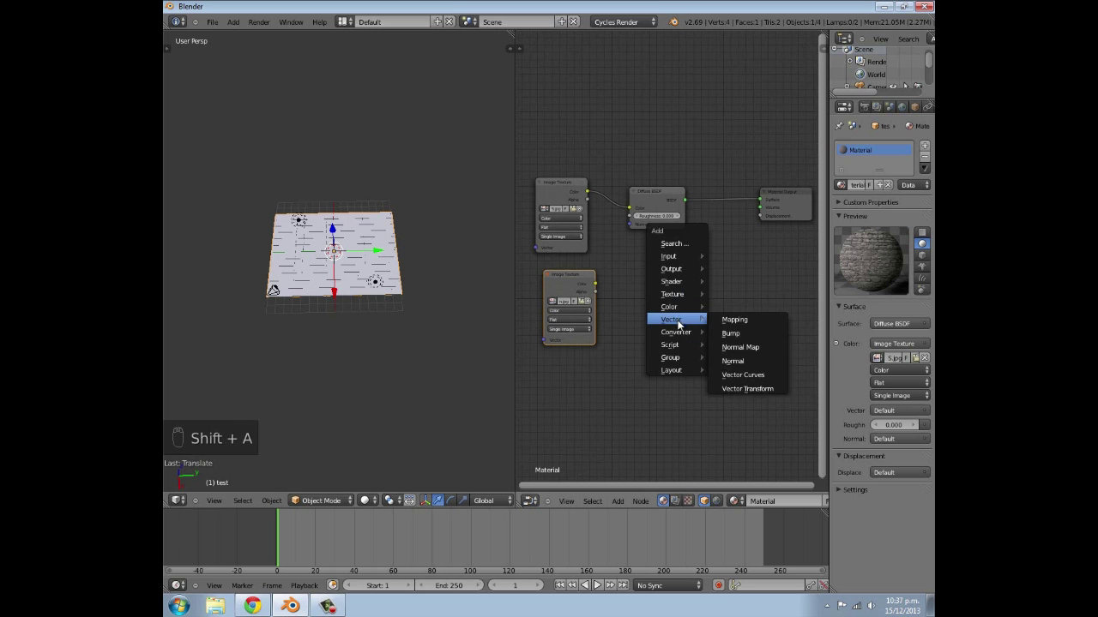
{"action": "mouse_move", "coordinate": [694, 325]}
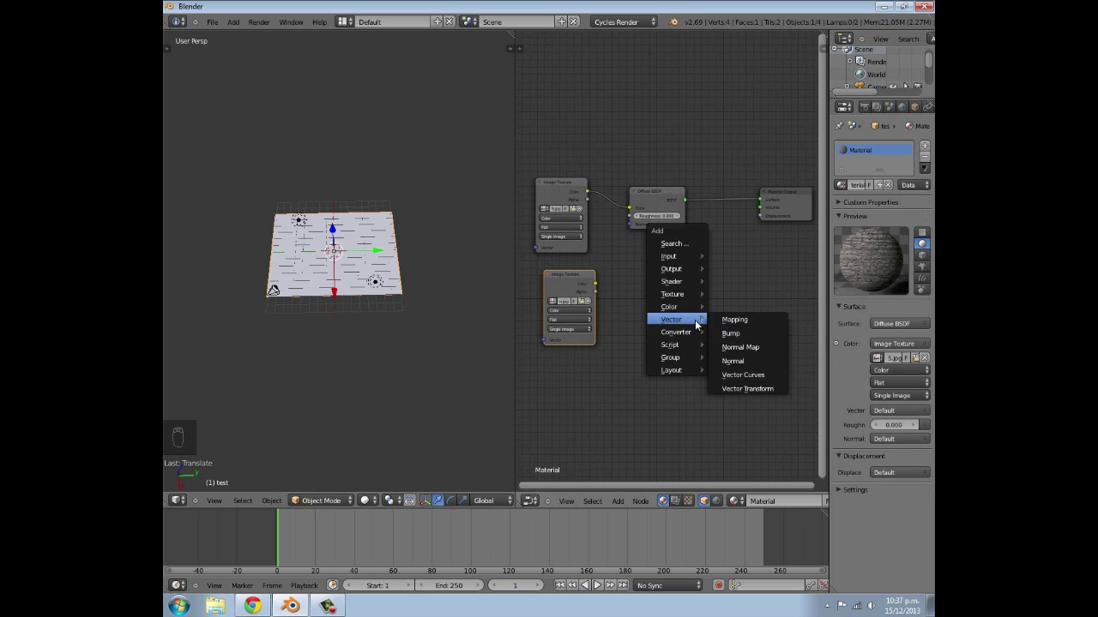
{"action": "left_click", "coordinate": [755, 348]}
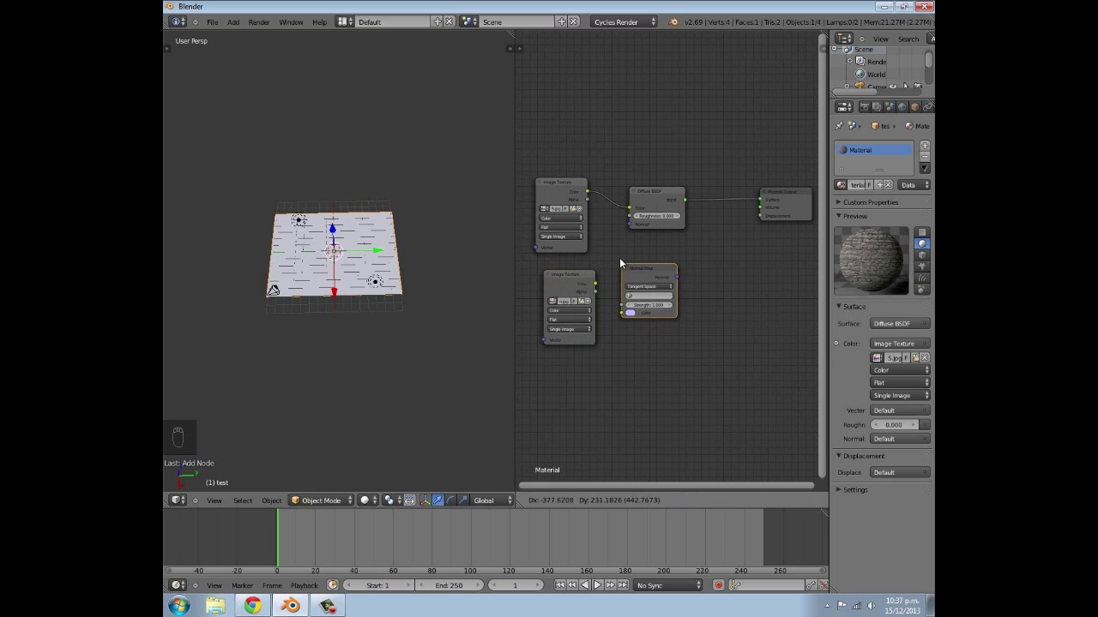
{"action": "left_click", "coordinate": [627, 254]}
Step: Link the second image's Color to the Normal Map and its Normal output to the Diffuse BSDF's Normal input, spacing out the nodes
{"action": "scroll", "coordinate": [617, 300], "scroll_direction": "up", "scroll_amount": 2}
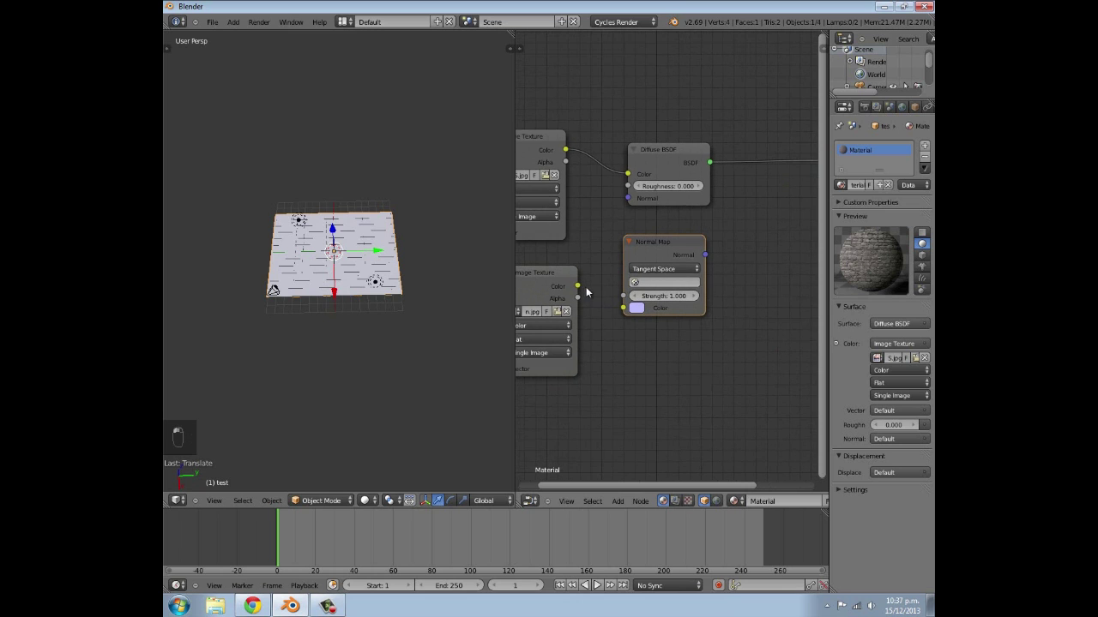
{"action": "left_click_drag", "start_coordinate": [619, 313], "coordinate": [622, 313]}
{"action": "left_click_drag", "start_coordinate": [688, 252], "coordinate": [654, 251]}
{"action": "scroll", "coordinate": [664, 219], "scroll_direction": "down", "scroll_amount": 2}
{"action": "left_click_drag", "start_coordinate": [666, 190], "coordinate": [707, 193]}
{"action": "scroll", "coordinate": [700, 243], "scroll_direction": "up", "scroll_amount": 1}
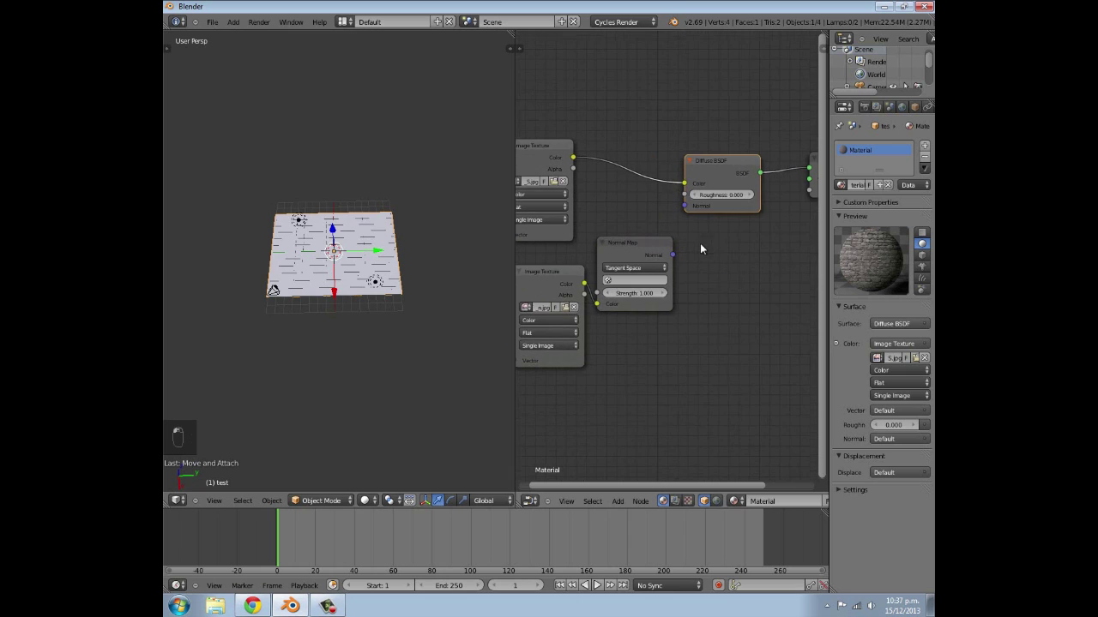
{"action": "scroll", "coordinate": [672, 273], "scroll_direction": "up", "scroll_amount": 1}
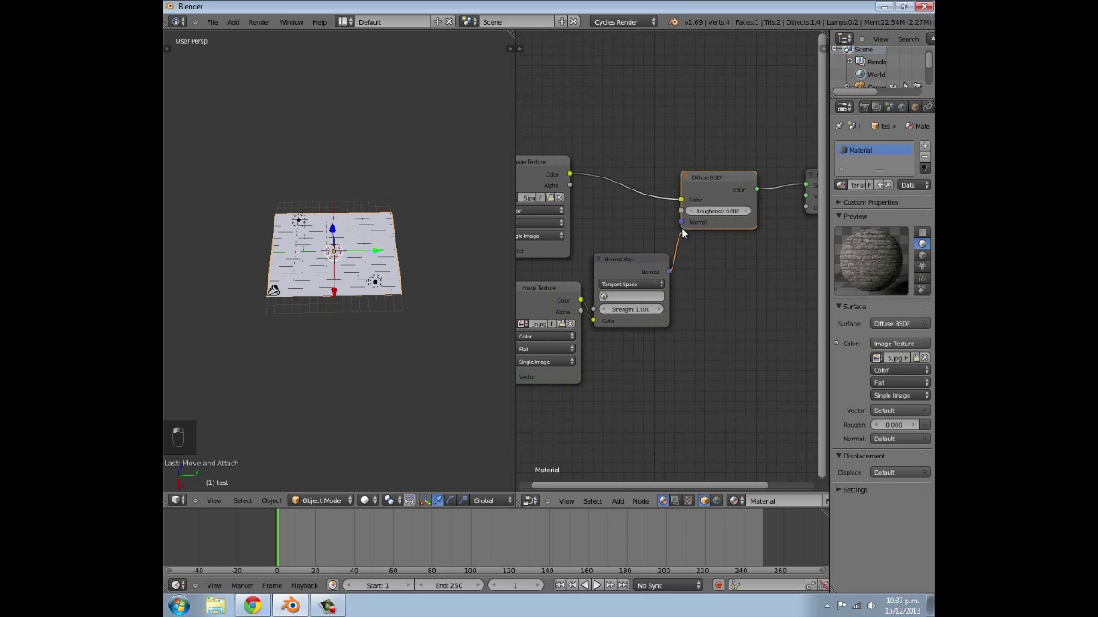
{"action": "left_click_drag", "start_coordinate": [684, 219], "coordinate": [683, 222]}
Step: Switch the 3D view to Rendered shading and inspect the normal-mapped plane up close at an angle
{"action": "scroll", "coordinate": [698, 245], "scroll_direction": "down", "scroll_amount": 3}
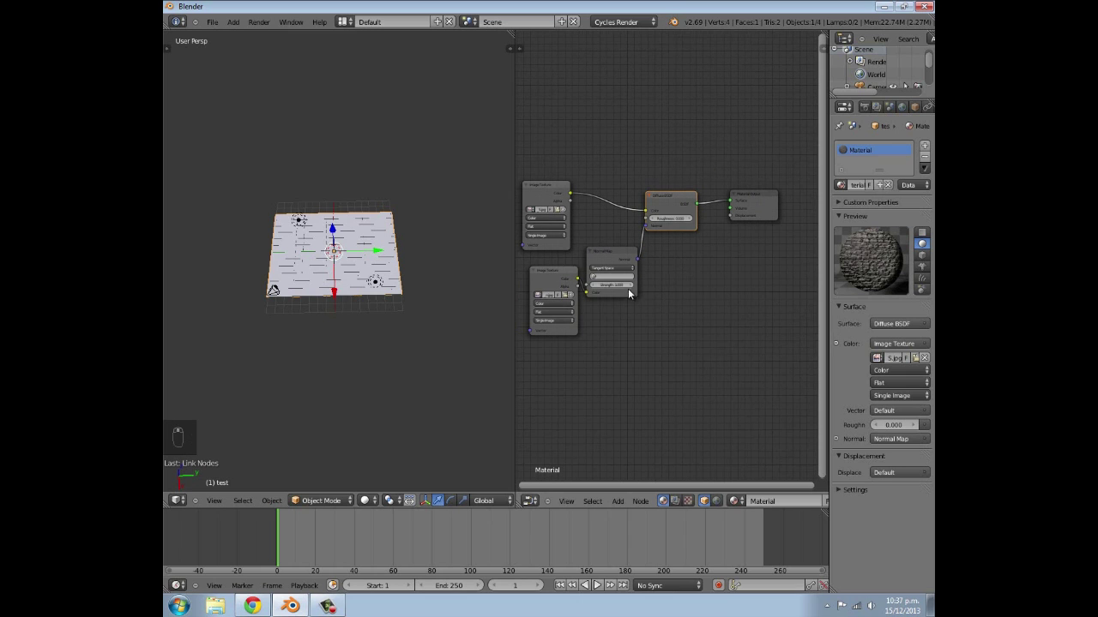
{"action": "left_click", "coordinate": [366, 500]}
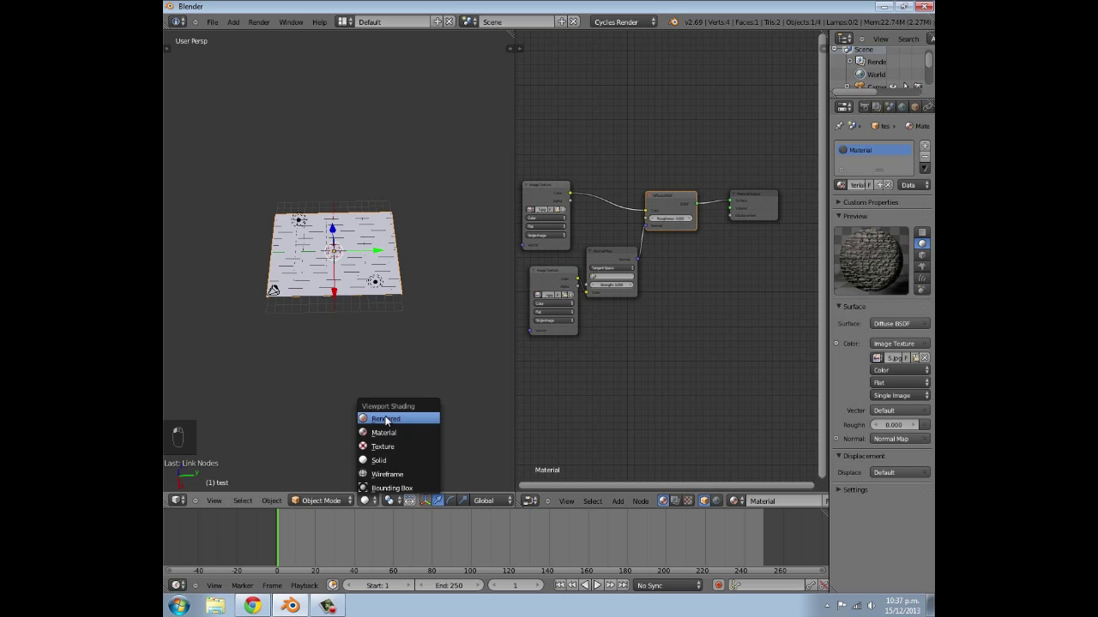
{"action": "left_click", "coordinate": [392, 420]}
{"action": "middle_click_drag", "start_coordinate": [365, 393], "coordinate": [390, 347]}
{"action": "scroll", "coordinate": [390, 347], "scroll_direction": "up", "scroll_amount": 4}
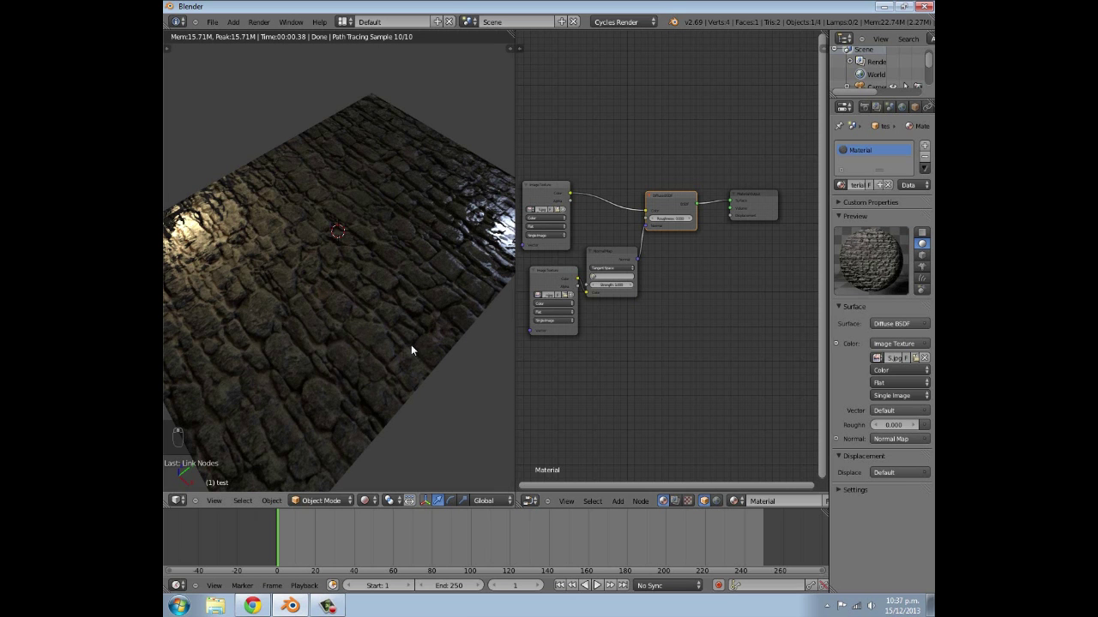
Step: Add a Math node set to Multiply and place it below the Diffuse BSDF node
{"action": "scroll", "coordinate": [674, 360], "scroll_direction": "up", "scroll_amount": 2}
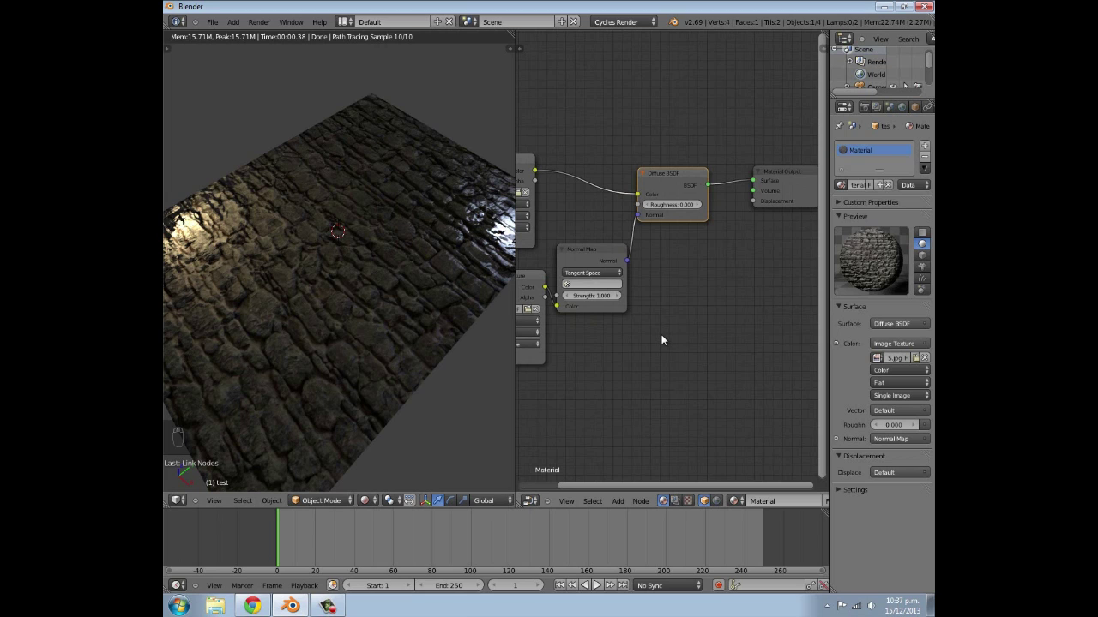
{"action": "right_click", "coordinate": [608, 255]}
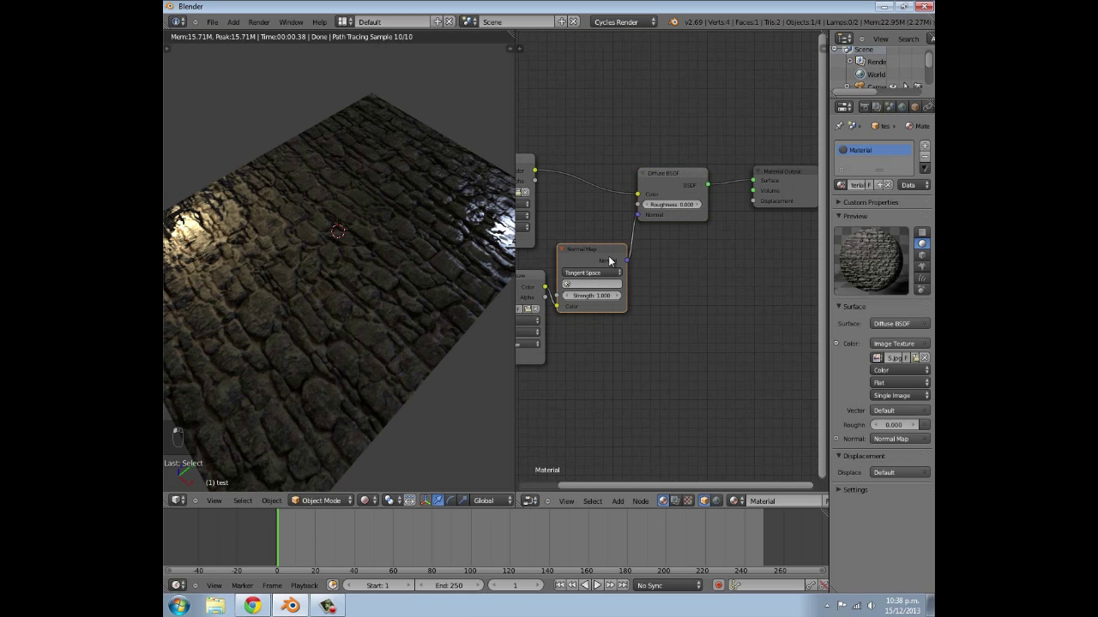
{"action": "scroll", "coordinate": [684, 271], "scroll_direction": "down", "scroll_amount": 2}
{"action": "key", "text": "shift+a"}
{"action": "mouse_move", "coordinate": [708, 283]}
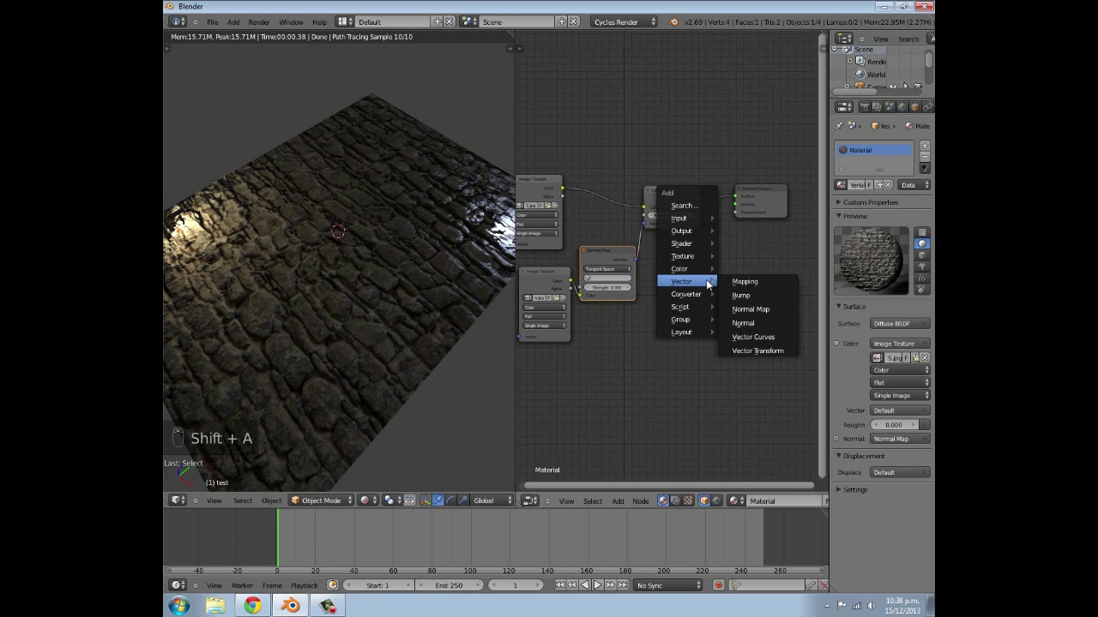
{"action": "left_click", "coordinate": [736, 289]}
{"action": "left_click", "coordinate": [689, 271]}
{"action": "left_click", "coordinate": [689, 272]}
{"action": "left_click", "coordinate": [691, 247]}
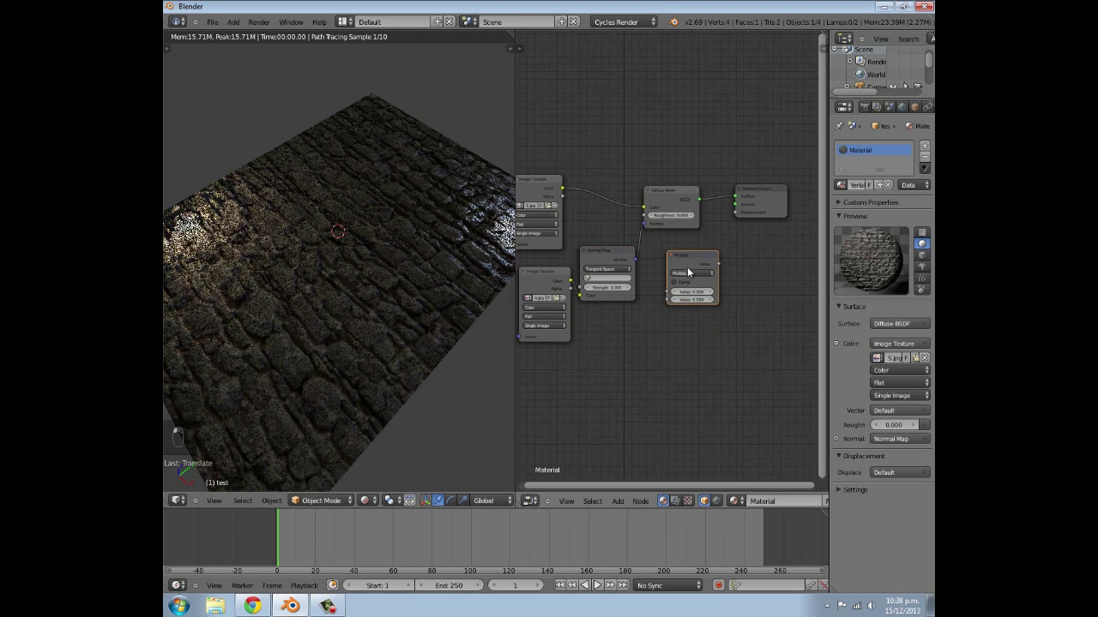
Step: Link the second image's Color to the Multiply node's first Value and the node's output to the Material Output's Displacement
{"action": "key", "text": "a"}
{"action": "left_click", "coordinate": [573, 283]}
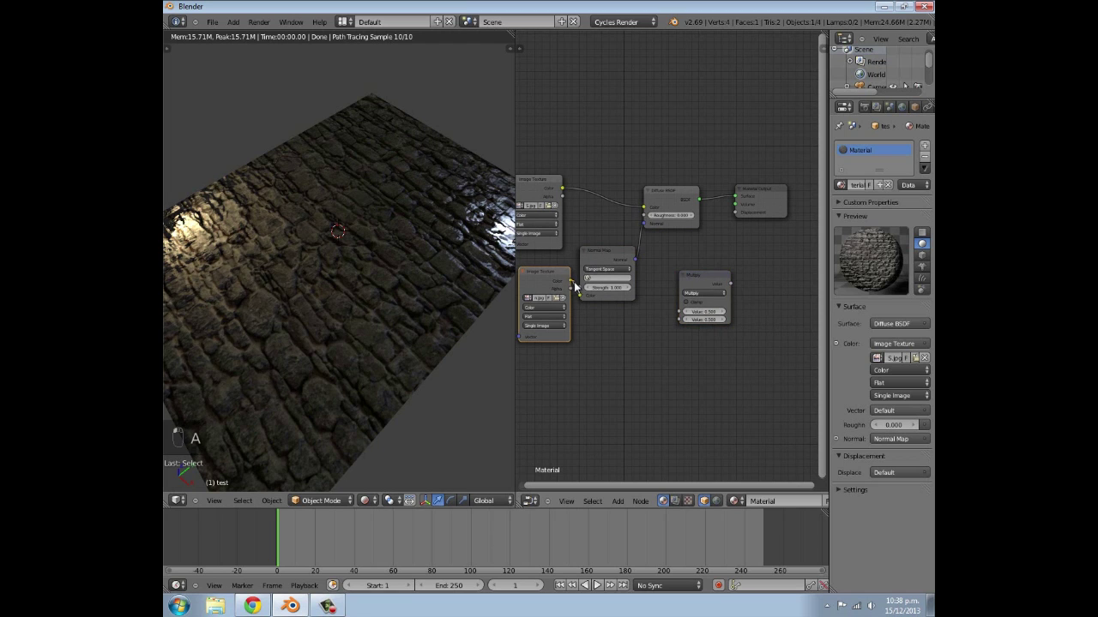
{"action": "left_click_drag", "start_coordinate": [572, 283], "coordinate": [678, 316]}
{"action": "left_click_drag", "start_coordinate": [731, 282], "coordinate": [734, 215]}
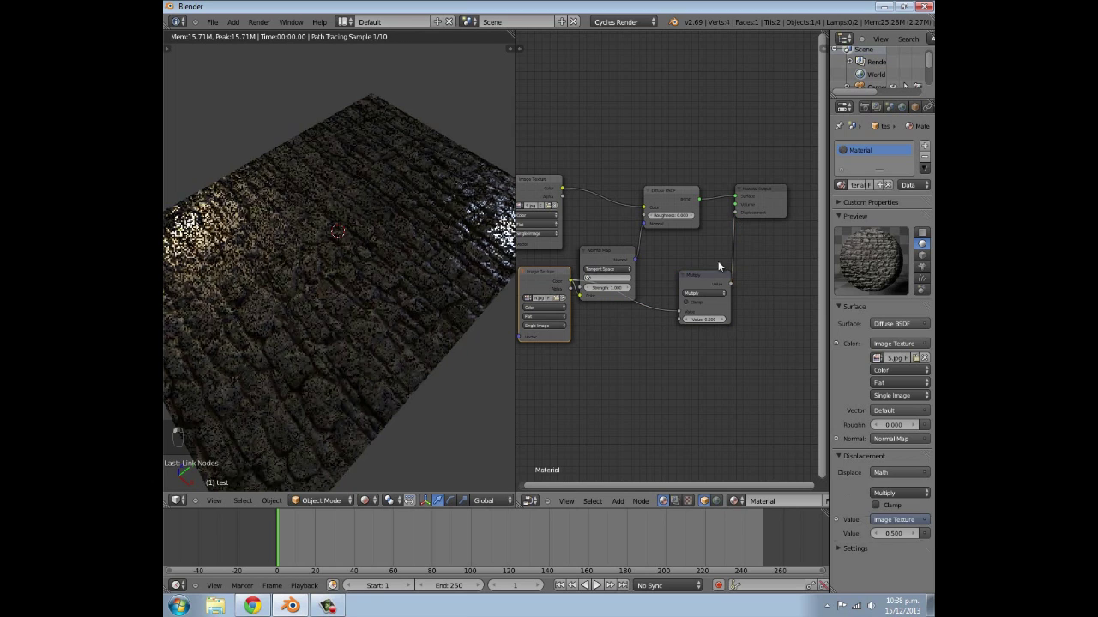
{"action": "left_click_drag", "start_coordinate": [709, 286], "coordinate": [690, 269]}
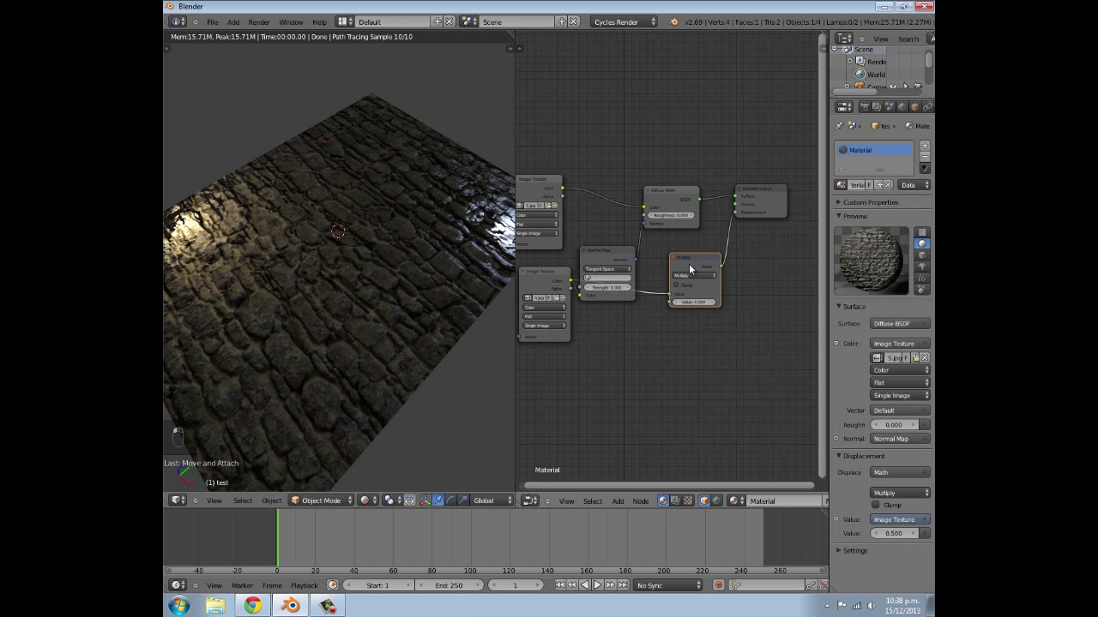
Step: Delete the Normal Map node and inspect the plane rendered with only the Multiply node driving displacement
{"action": "right_click", "coordinate": [620, 254]}
{"action": "key", "text": "x"}
{"action": "middle_click_drag", "start_coordinate": [358, 333], "coordinate": [401, 316]}
{"action": "middle_click_drag", "start_coordinate": [335, 323], "coordinate": [345, 266]}
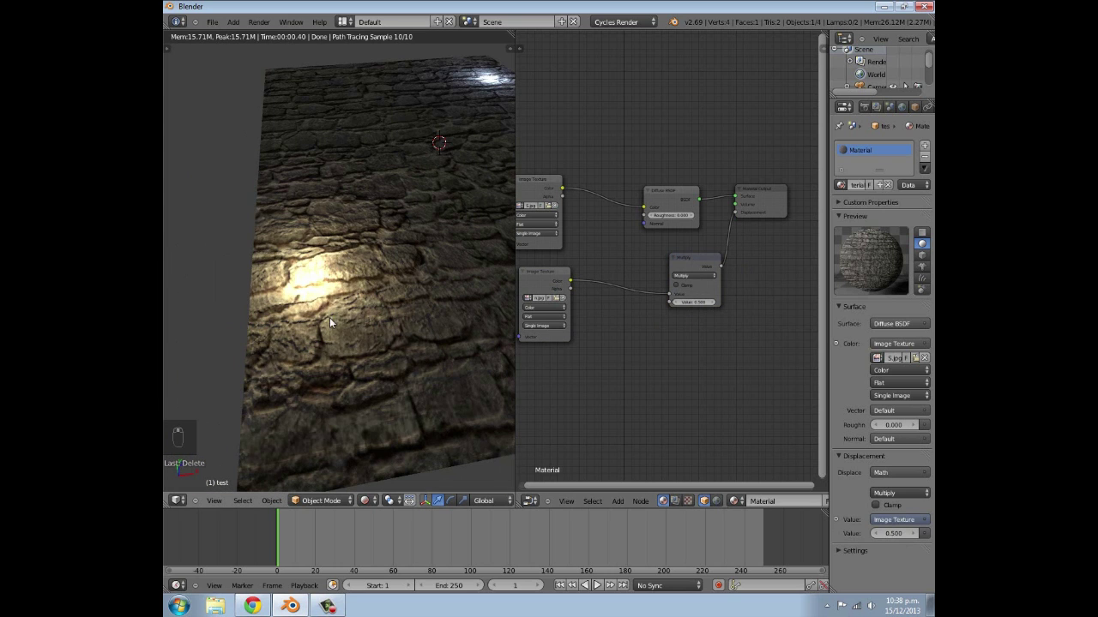
{"action": "middle_click_drag", "start_coordinate": [338, 352], "coordinate": [407, 303]}
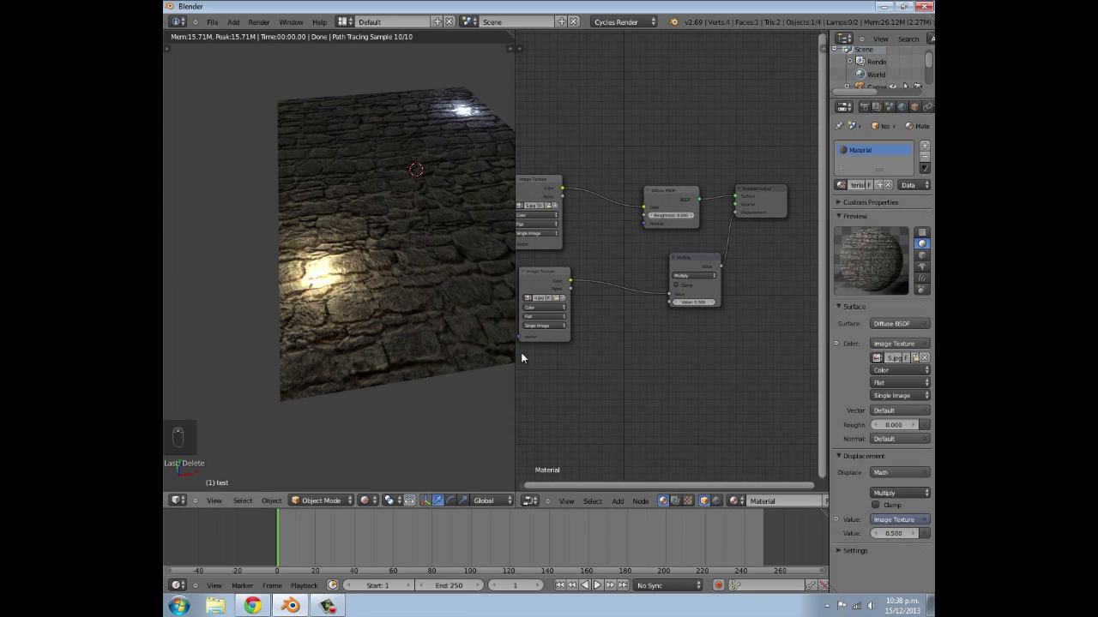
Step: Delete the Multiply node between the second image and the Material Output
{"action": "scroll", "coordinate": [677, 300], "scroll_direction": "up", "scroll_amount": 1}
{"action": "left_click", "coordinate": [689, 266]}
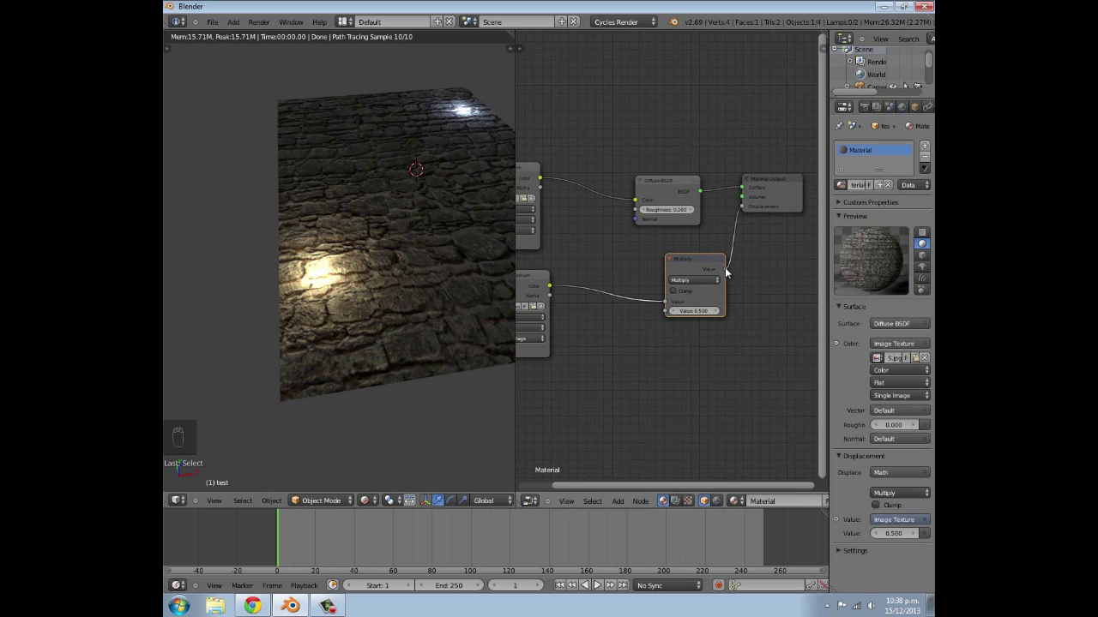
{"action": "key", "text": "x"}
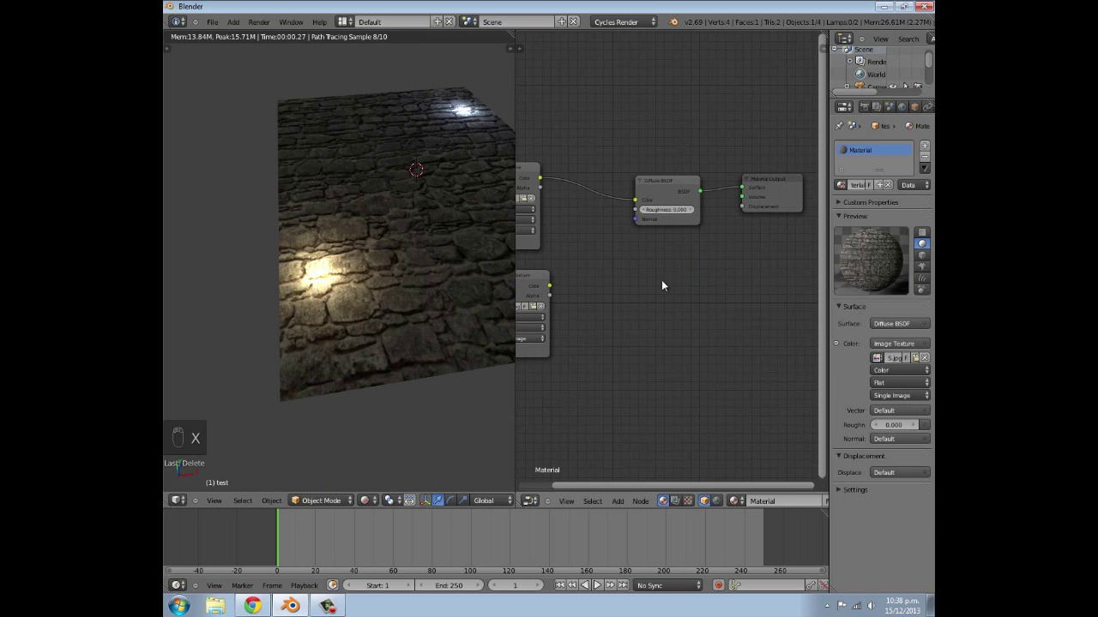
Step: Add a Normal Map node, link the second image's Color into it and its Normal output to the Material Output's Displacement
{"action": "key", "text": "shift+a"}
{"action": "mouse_move", "coordinate": [636, 272]}
{"action": "left_click", "coordinate": [711, 283]}
{"action": "left_click", "coordinate": [706, 272]}
{"action": "left_click_drag", "start_coordinate": [702, 274], "coordinate": [742, 207]}
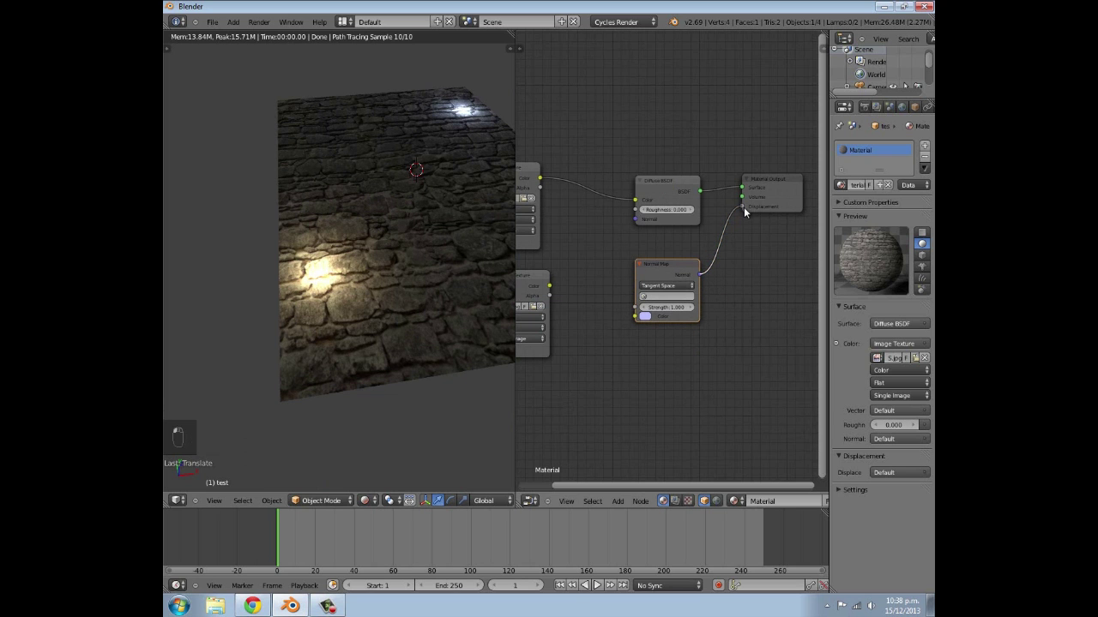
{"action": "left_click_drag", "start_coordinate": [560, 287], "coordinate": [552, 287]}
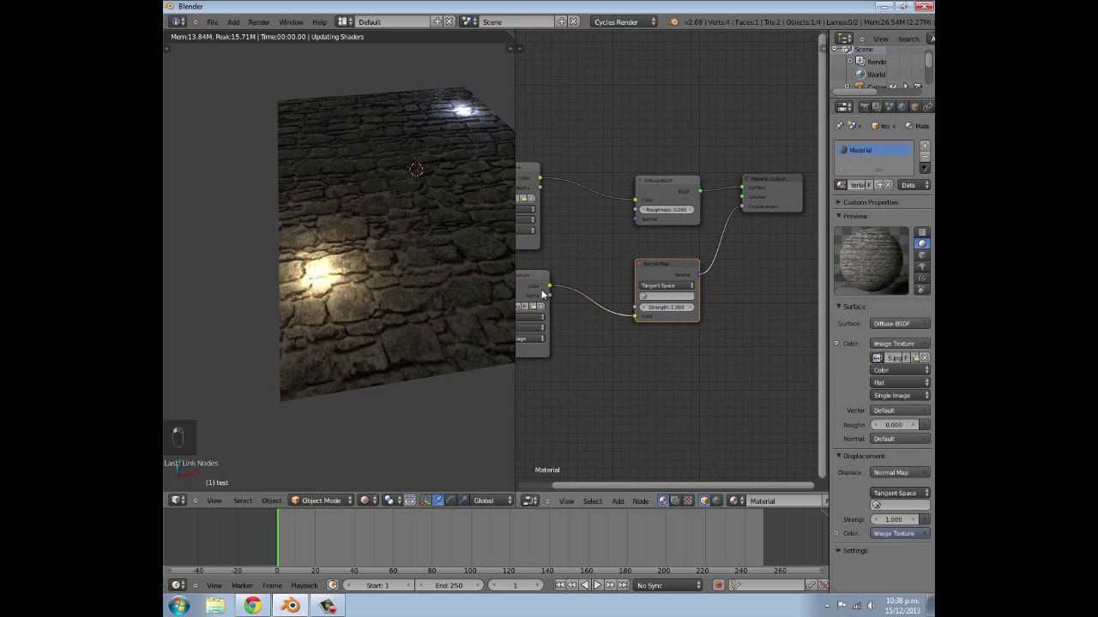
{"action": "middle_click_drag", "start_coordinate": [411, 311], "coordinate": [393, 338]}
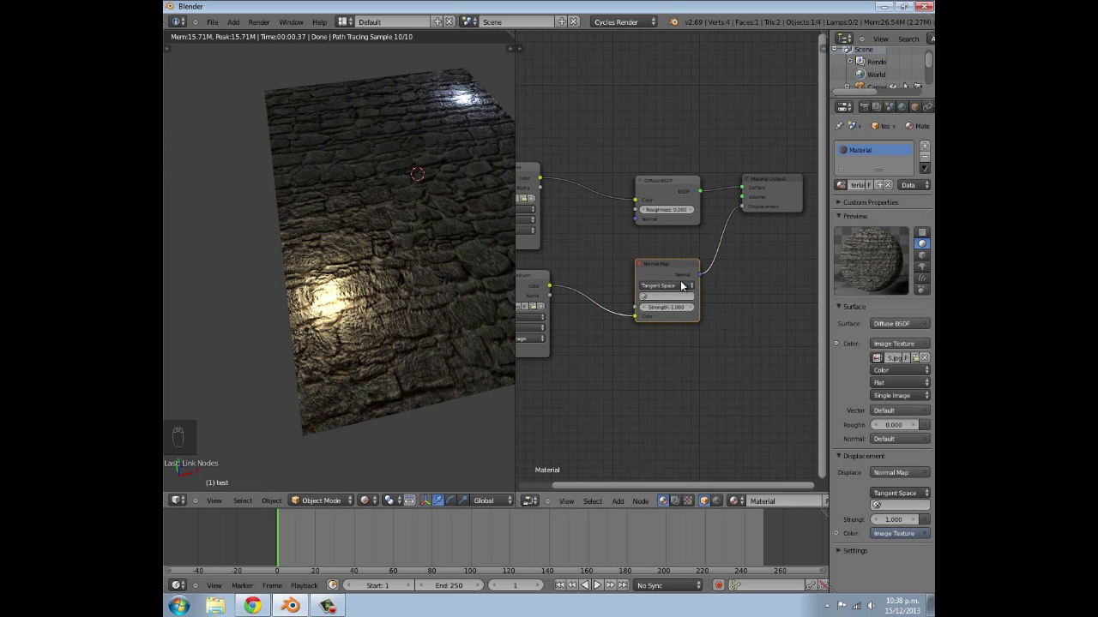
Step: Cut the Normal Map's Displacement link, connect it to the Diffuse BSDF's Normal input instead and view the whole rendered plane
{"action": "left_click_drag", "start_coordinate": [723, 247], "coordinate": [739, 283], "text": "ctrl"}
{"action": "middle_click_drag", "start_coordinate": [739, 316], "coordinate": [791, 343]}
{"action": "left_click_drag", "start_coordinate": [716, 296], "coordinate": [715, 213]}
{"action": "middle_click_drag", "start_coordinate": [319, 403], "coordinate": [329, 336]}
{"action": "scroll", "coordinate": [590, 361], "scroll_direction": "down", "scroll_amount": 3}
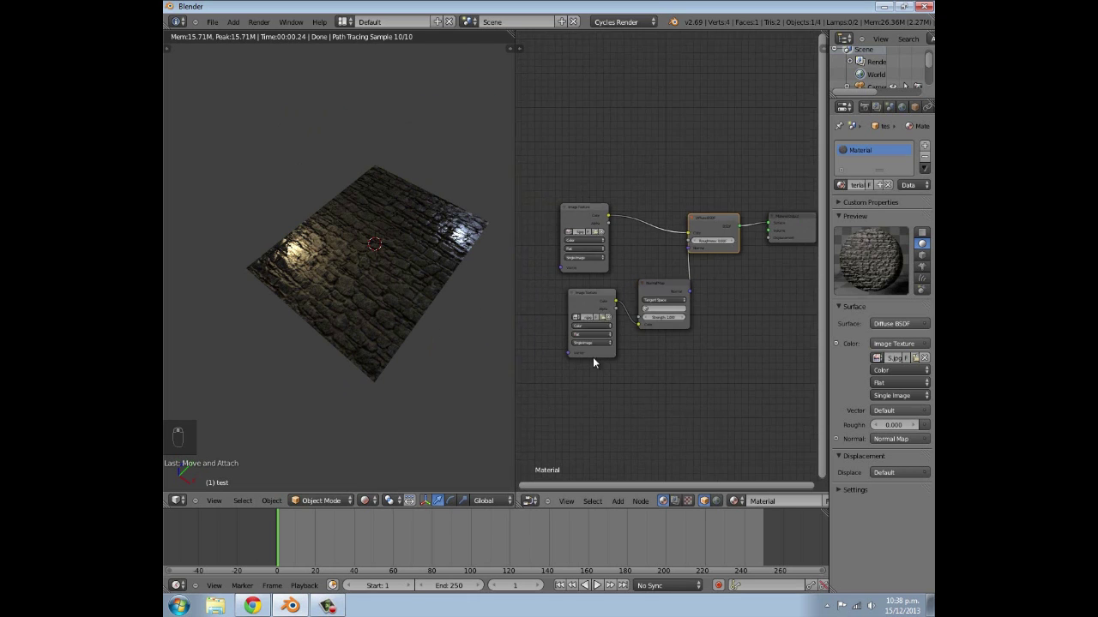
Step: Duplicate the color Image Texture node and place the copy above the existing node chain
{"action": "middle_click_drag", "start_coordinate": [749, 280], "coordinate": [772, 379]}
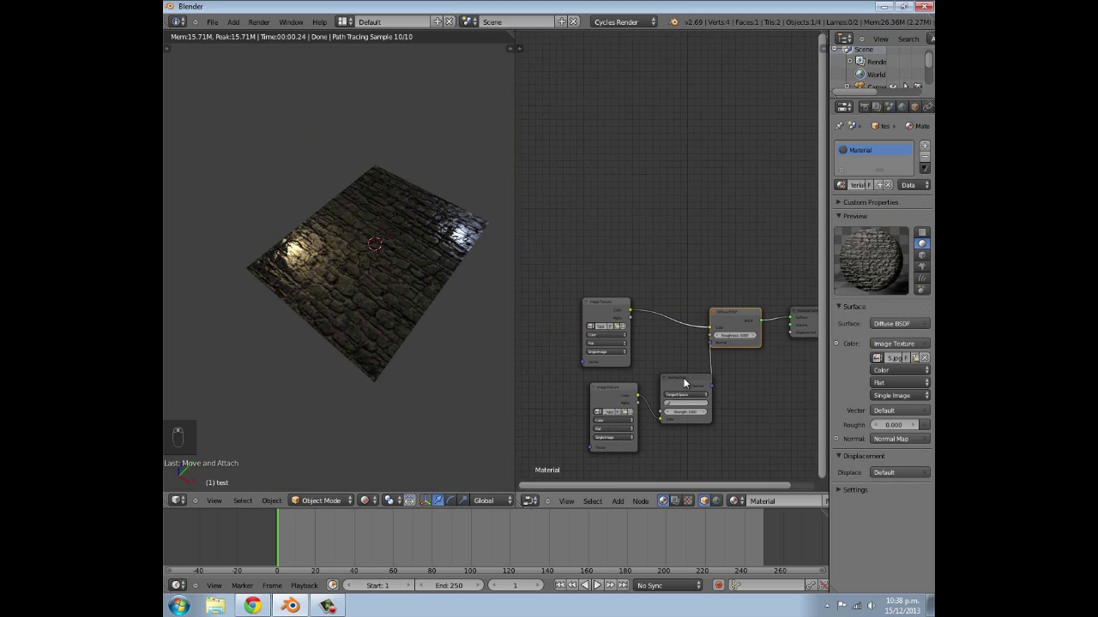
{"action": "left_click", "coordinate": [602, 314]}
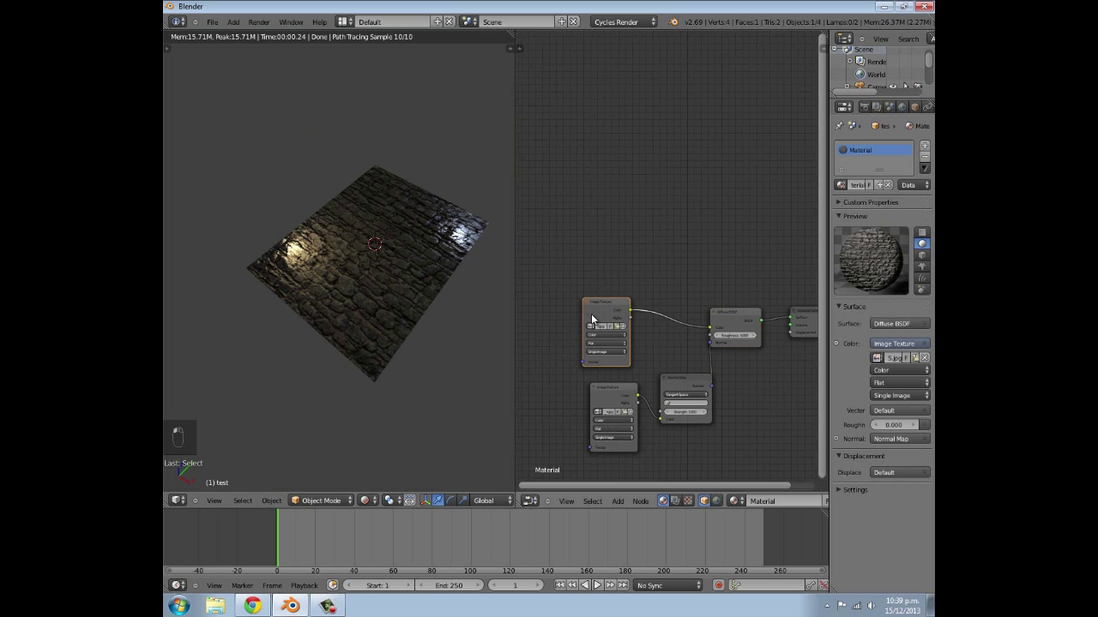
{"action": "key", "text": "shift+d"}
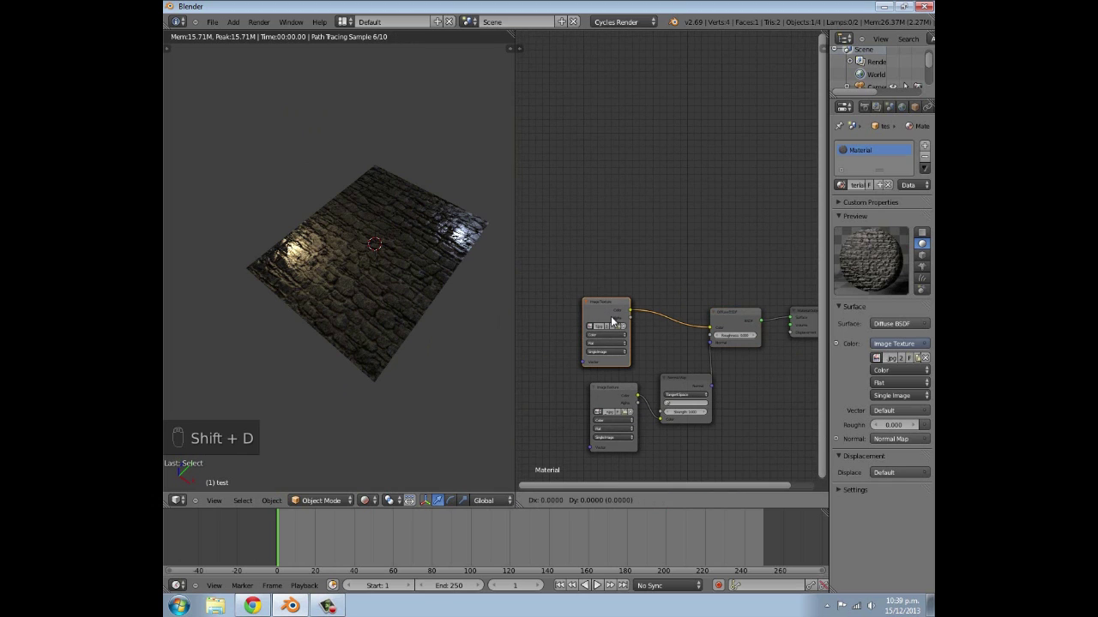
{"action": "left_click", "coordinate": [652, 228]}
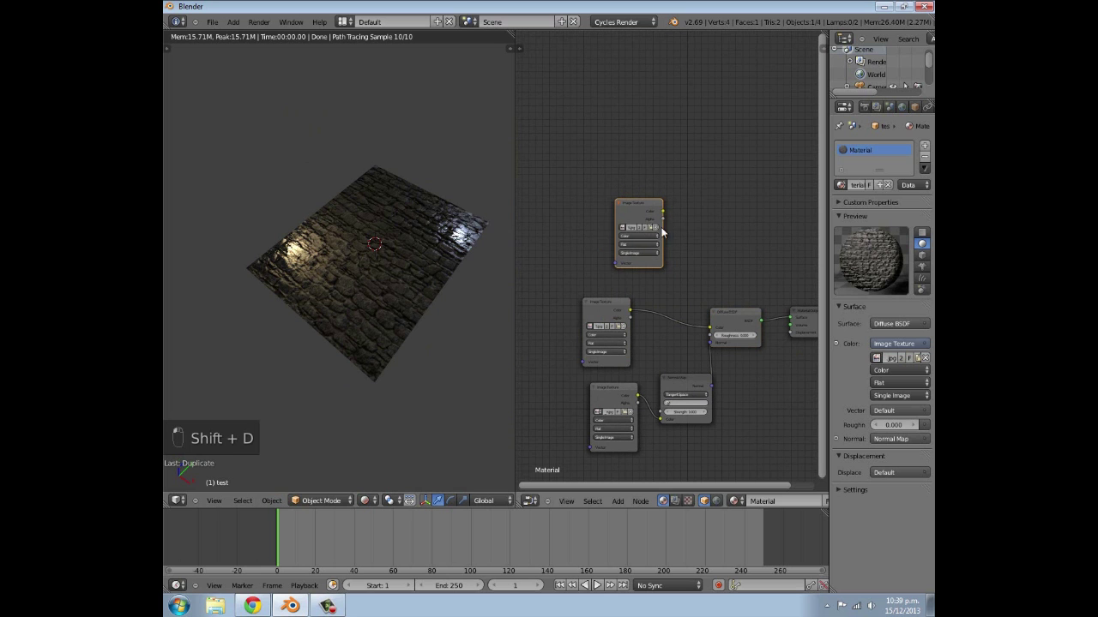
Step: Load the specular map BrickOldMixed0086_1_S_s.jpg from the Downloads folder into the duplicated Image Texture node, browsing the files as thumbnails
{"action": "left_click", "coordinate": [653, 228]}
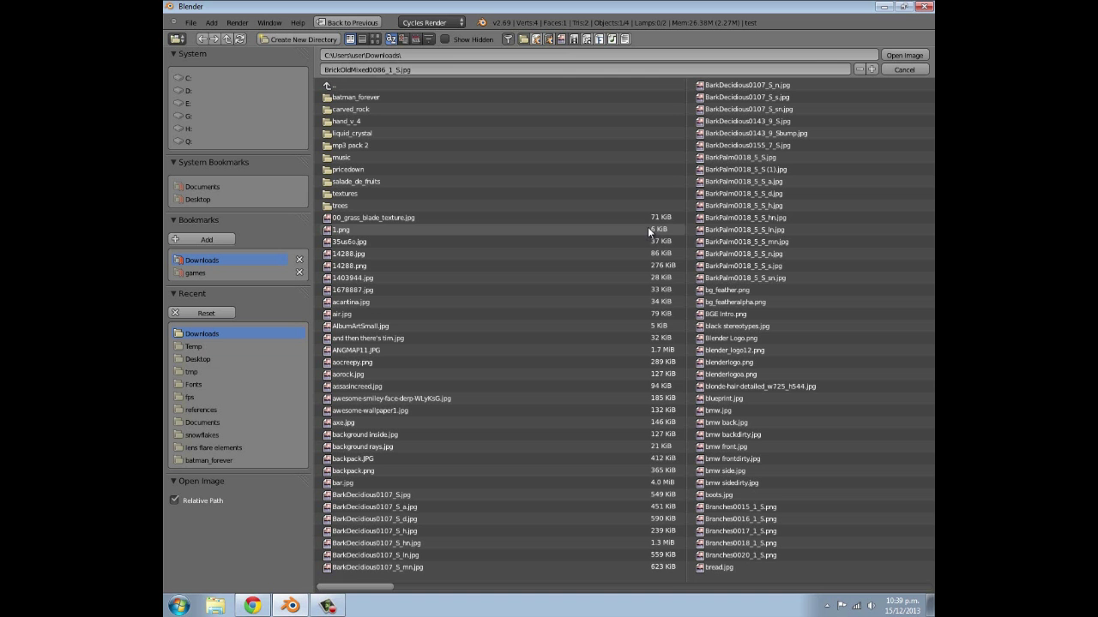
{"action": "left_click", "coordinate": [375, 38]}
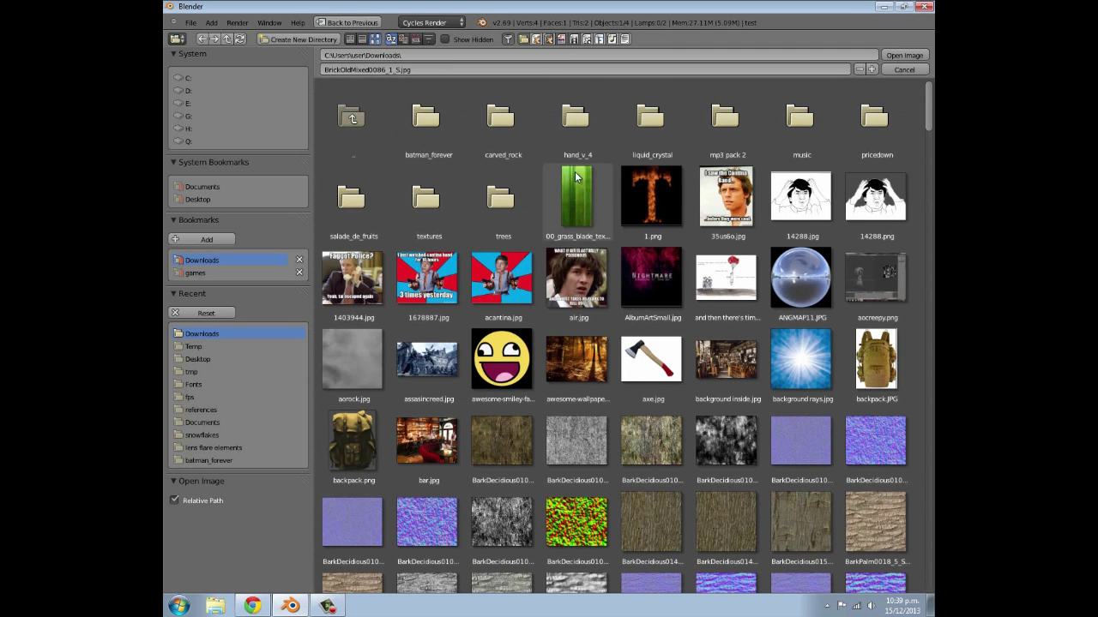
{"action": "scroll", "coordinate": [652, 257], "scroll_direction": "down", "scroll_amount": 5}
{"action": "scroll", "coordinate": [737, 384], "scroll_direction": "down", "scroll_amount": 5}
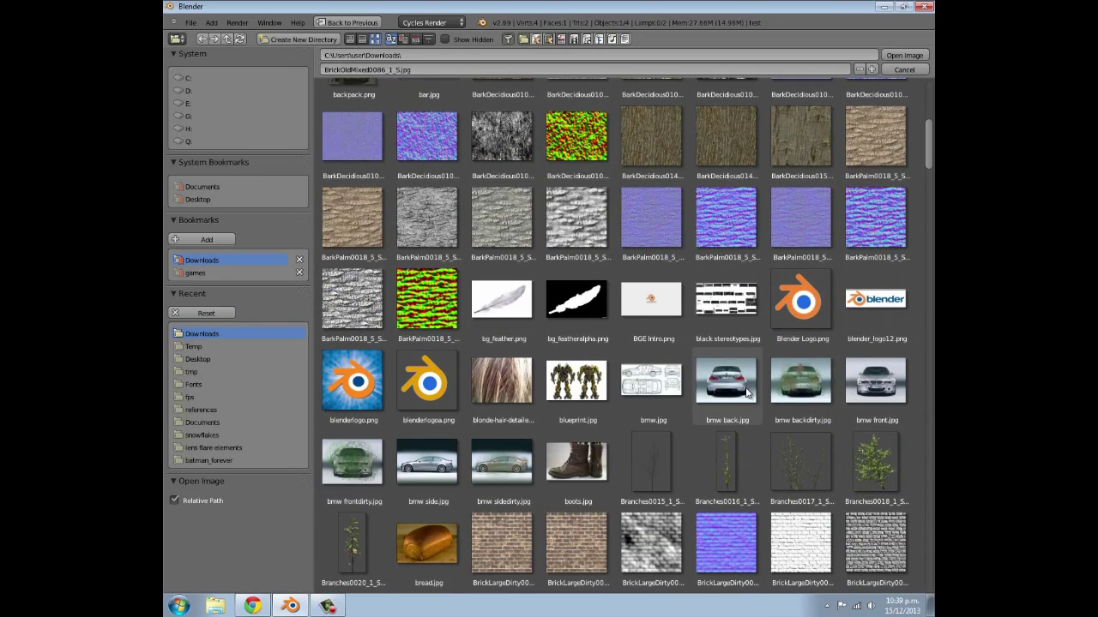
{"action": "scroll", "coordinate": [747, 393], "scroll_direction": "down", "scroll_amount": 11}
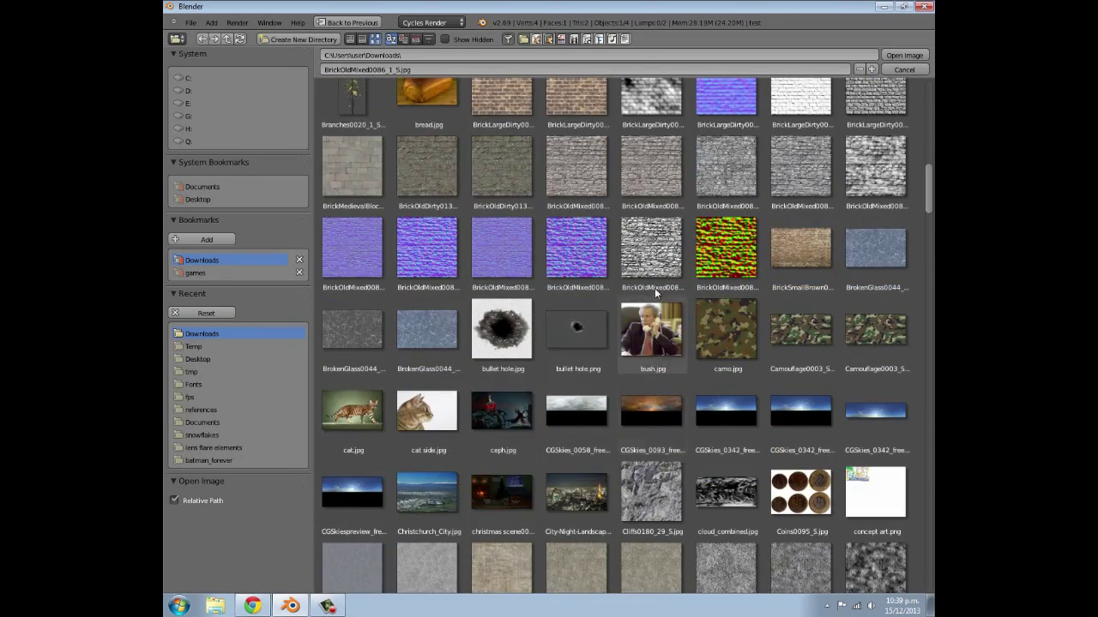
{"action": "scroll", "coordinate": [634, 292], "scroll_direction": "up", "scroll_amount": 3}
{"action": "left_click", "coordinate": [610, 297]}
{"action": "left_click", "coordinate": [671, 287]}
{"action": "left_click", "coordinate": [736, 288]}
{"action": "left_click", "coordinate": [864, 294]}
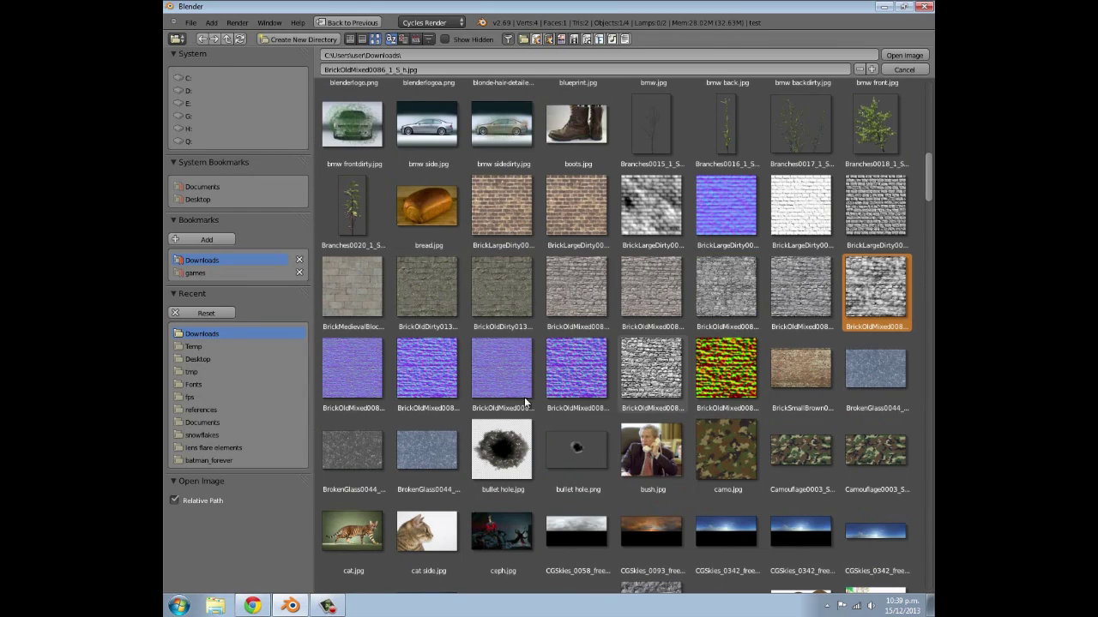
{"action": "left_click", "coordinate": [647, 383]}
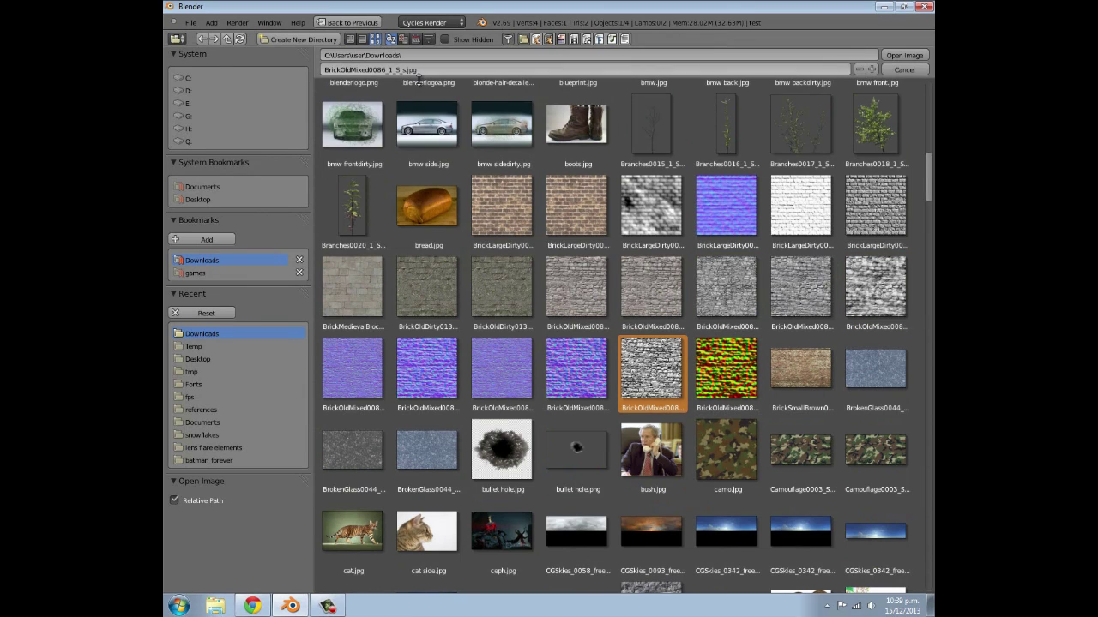
{"action": "left_click", "coordinate": [895, 57]}
Step: Move the Material Output node away to make room and insert a Mix Shader between the Diffuse BSDF and the Material Output
{"action": "middle_click_drag", "start_coordinate": [657, 304], "coordinate": [620, 297]}
{"action": "scroll", "coordinate": [553, 308], "scroll_direction": "up", "scroll_amount": 1}
{"action": "left_click_drag", "start_coordinate": [730, 310], "coordinate": [820, 288]}
{"action": "key", "text": "shift+a"}
{"action": "mouse_move", "coordinate": [678, 256]}
{"action": "mouse_move", "coordinate": [655, 215]}
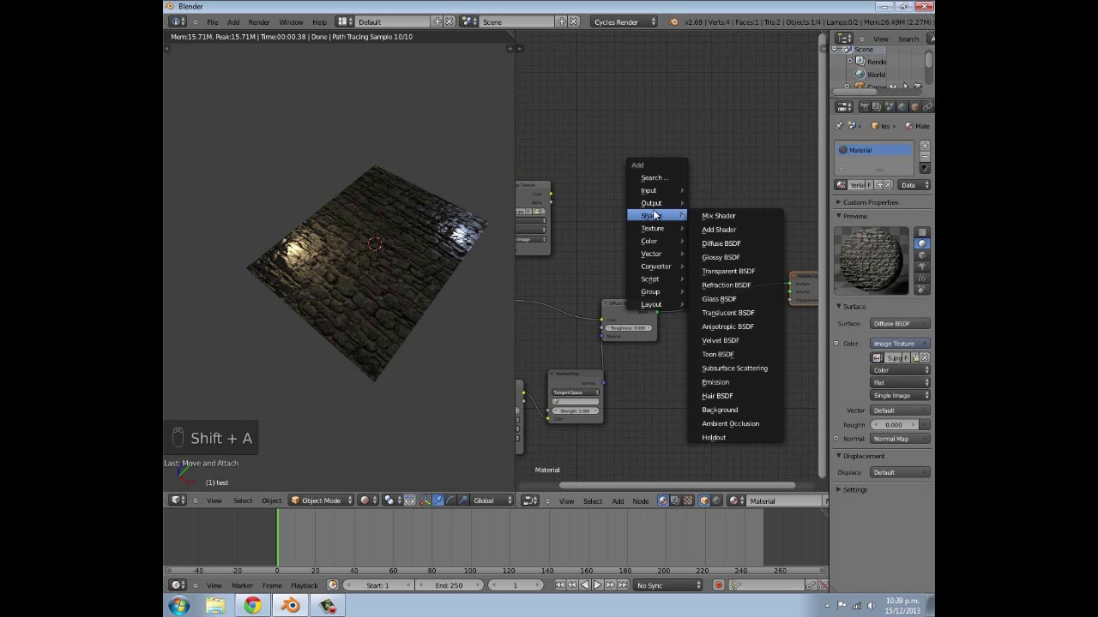
{"action": "left_click", "coordinate": [719, 216]}
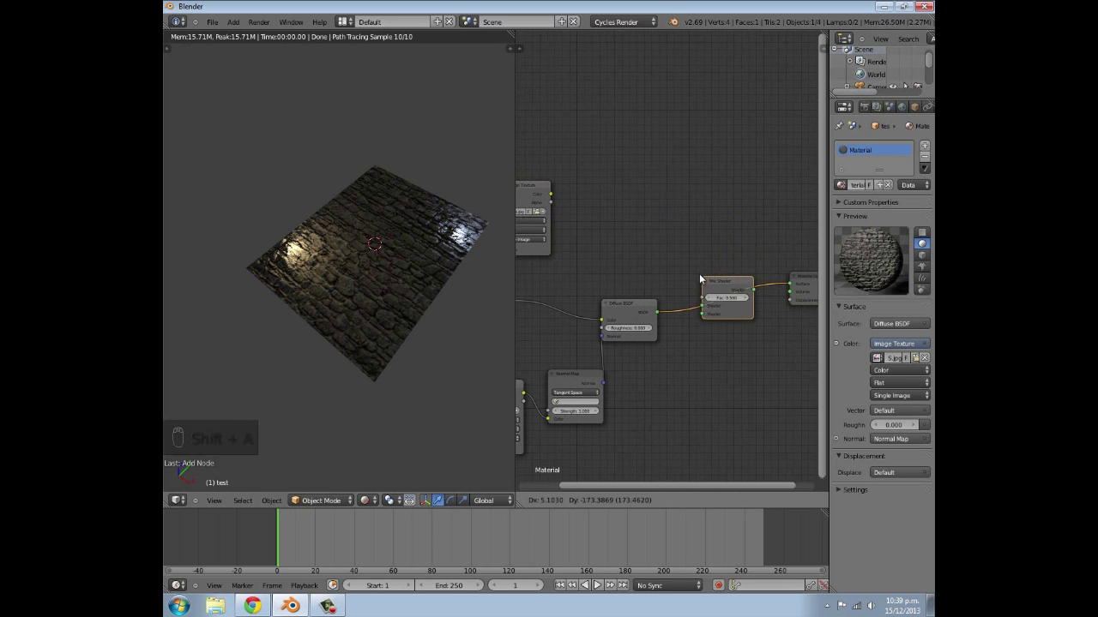
{"action": "left_click", "coordinate": [696, 281]}
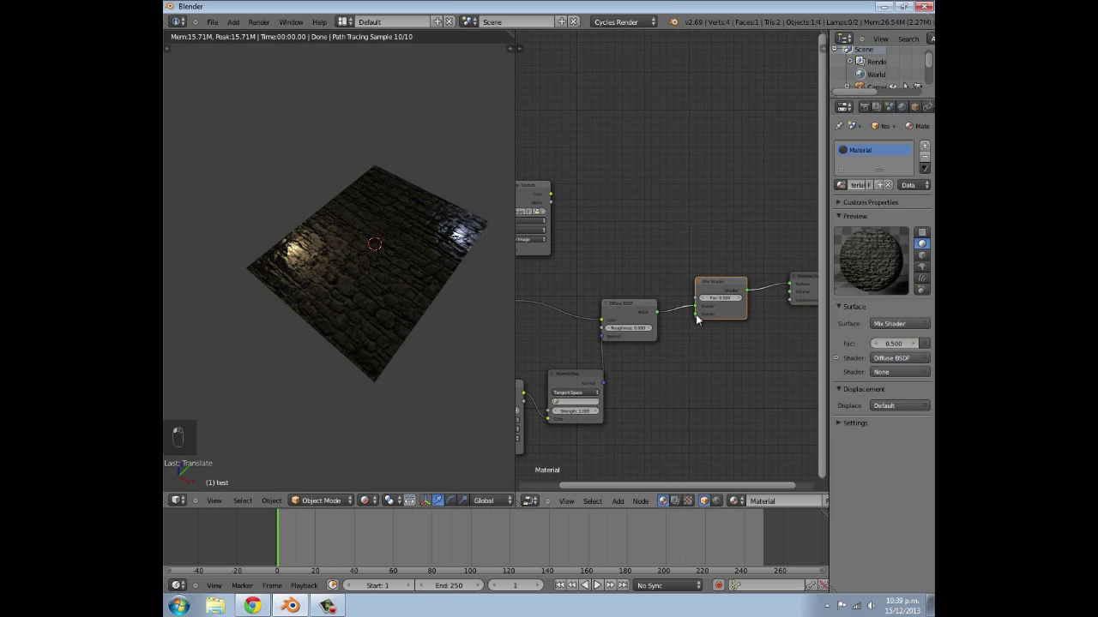
Step: Add a Glossy BSDF above the Diffuse BSDF and link its output to the Mix Shader's second Shader input
{"action": "left_click", "coordinate": [696, 315]}
{"action": "key", "text": "shift+a"}
{"action": "mouse_move", "coordinate": [658, 217]}
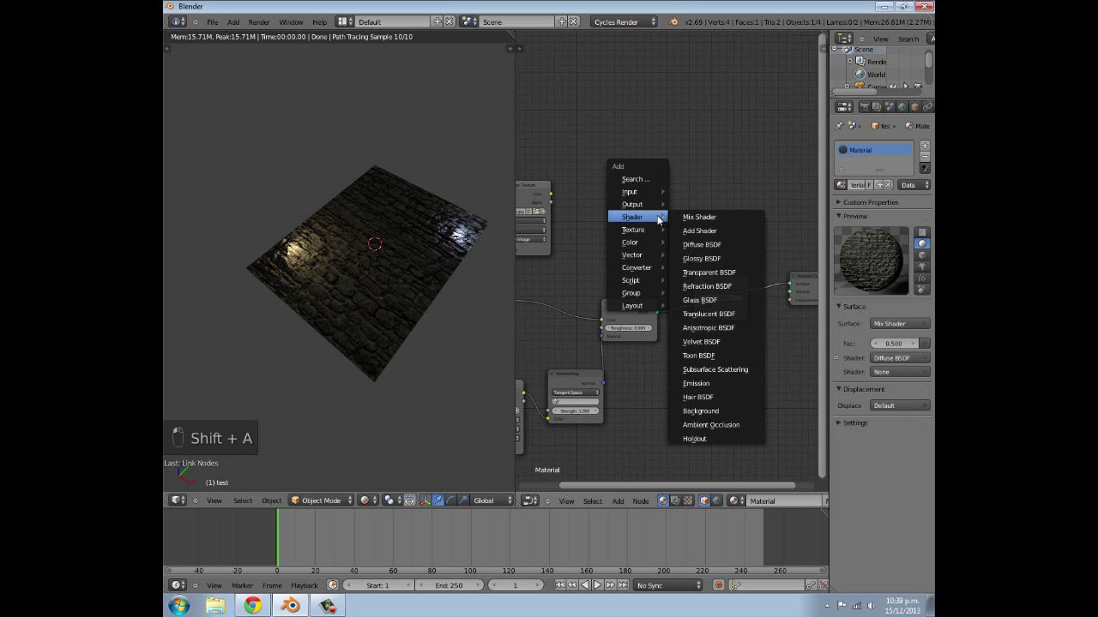
{"action": "left_click", "coordinate": [694, 258]}
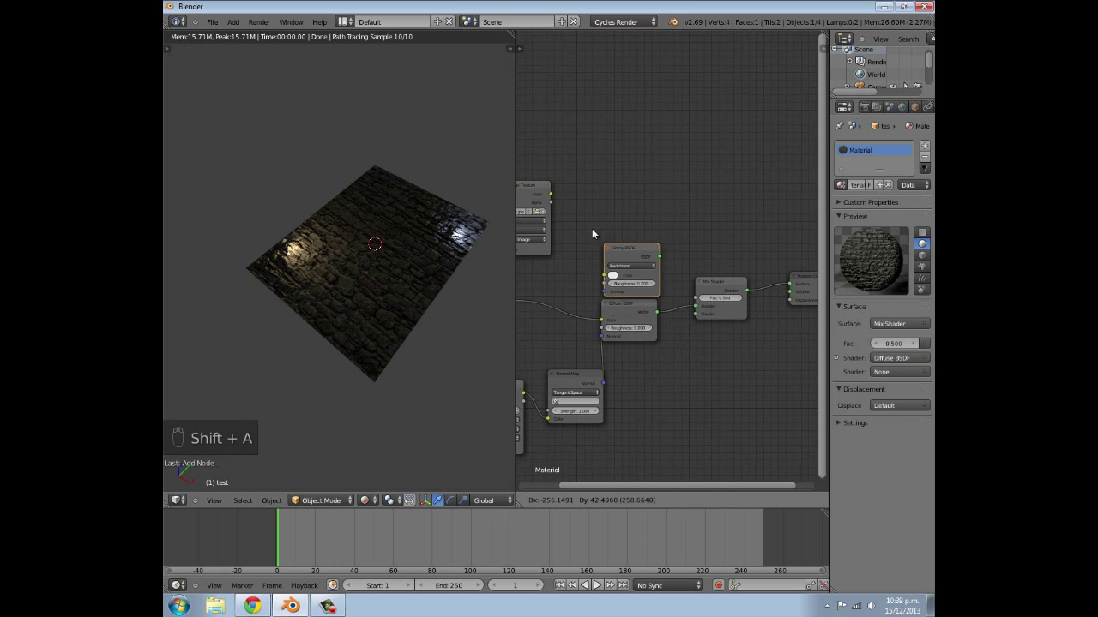
{"action": "left_click", "coordinate": [590, 230]}
{"action": "left_click_drag", "start_coordinate": [660, 275], "coordinate": [695, 313]}
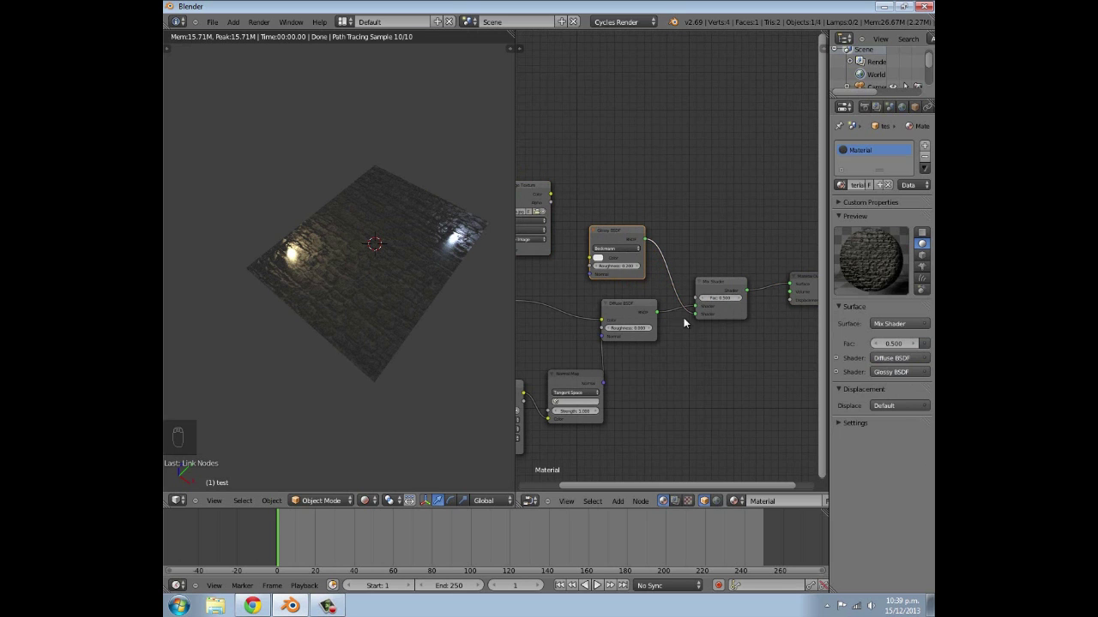
Step: Raise the Mix Shader node and link the specular image's Color output to its Fac input
{"action": "scroll", "coordinate": [699, 320], "scroll_direction": "up", "scroll_amount": 1, "text": "shift"}
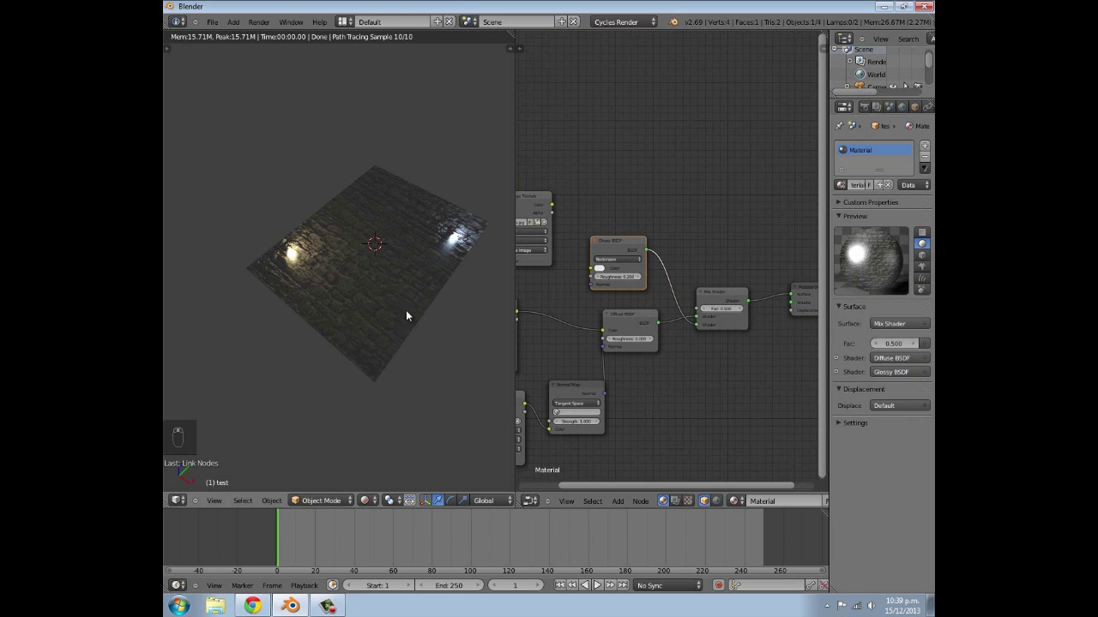
{"action": "left_click_drag", "start_coordinate": [713, 300], "coordinate": [712, 243]}
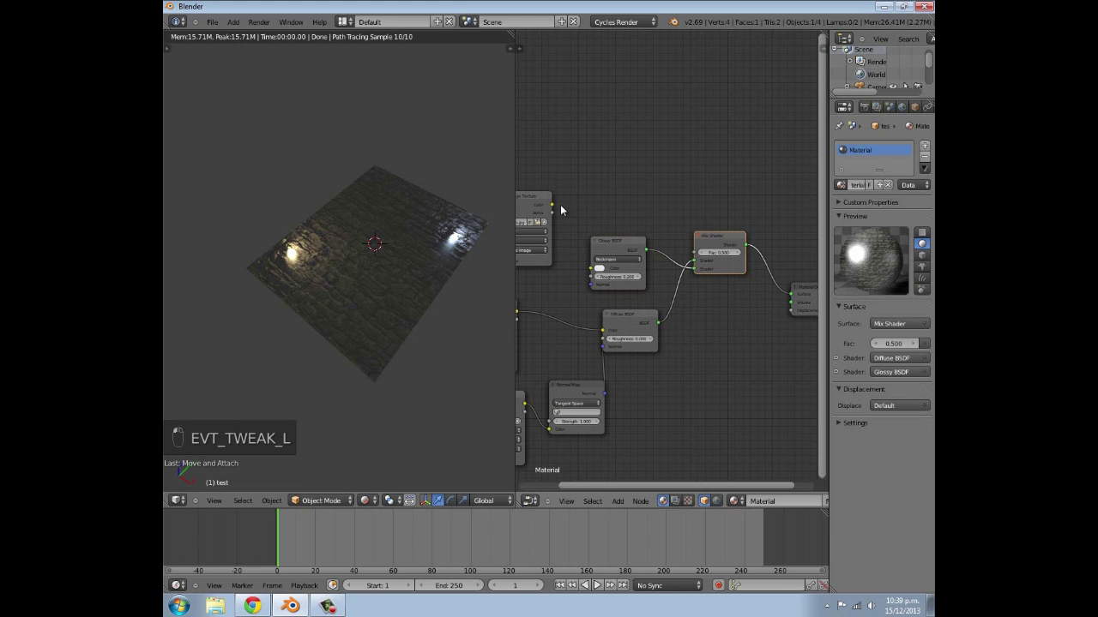
{"action": "left_click_drag", "start_coordinate": [551, 206], "coordinate": [703, 254]}
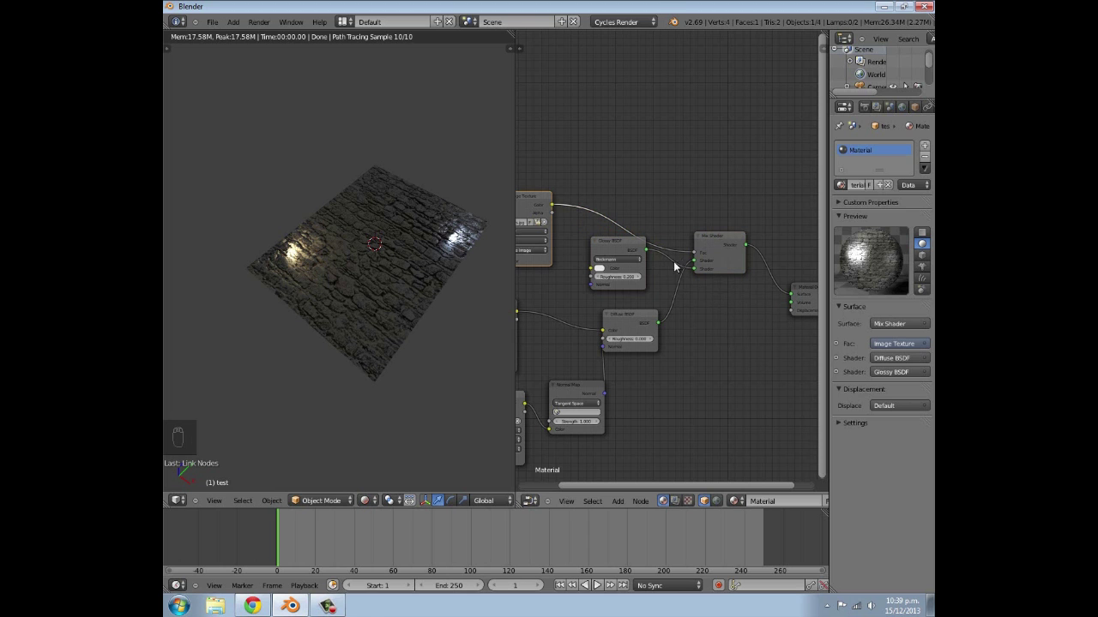
Step: Examine the rendered plane's reflections up close and review the complete node setup
{"action": "key", "text": "Home"}
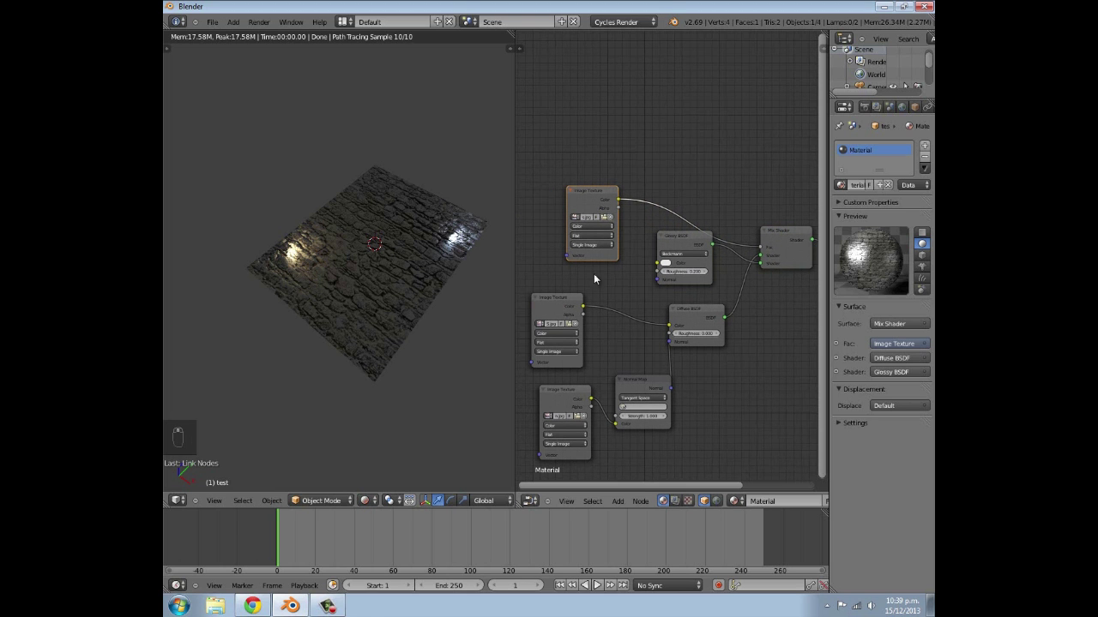
{"action": "scroll", "coordinate": [420, 293], "scroll_direction": "up", "scroll_amount": 5}
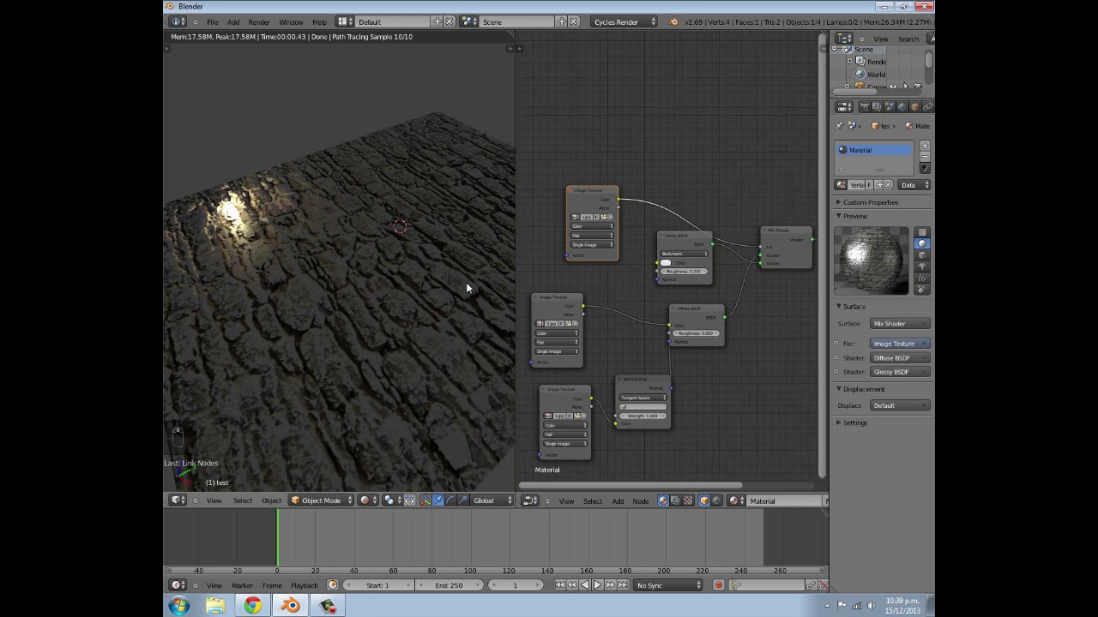
{"action": "scroll", "coordinate": [624, 291], "scroll_direction": "up", "scroll_amount": 2}
{"action": "middle_click_drag", "start_coordinate": [625, 299], "coordinate": [547, 290]}
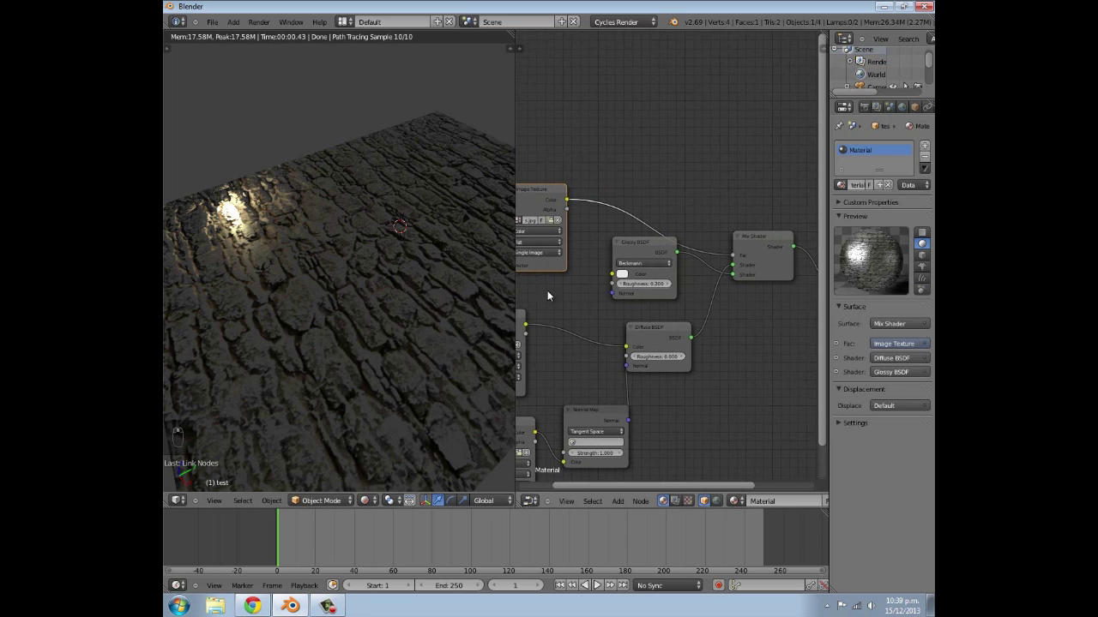
{"action": "scroll", "coordinate": [310, 319], "scroll_direction": "down", "scroll_amount": 5}
{"action": "scroll", "coordinate": [343, 311], "scroll_direction": "up", "scroll_amount": 5}
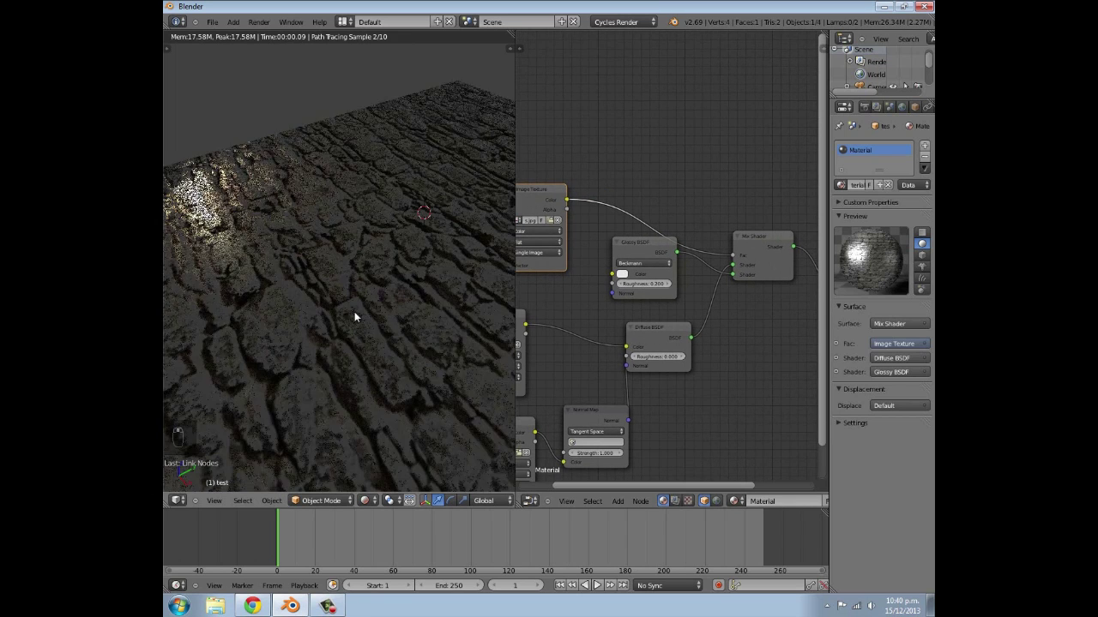
{"action": "scroll", "coordinate": [360, 318], "scroll_direction": "down", "scroll_amount": 1}
Step: Set the Glossy BSDF's roughness to 0.000
{"action": "middle_click_drag", "start_coordinate": [686, 283], "coordinate": [721, 277]}
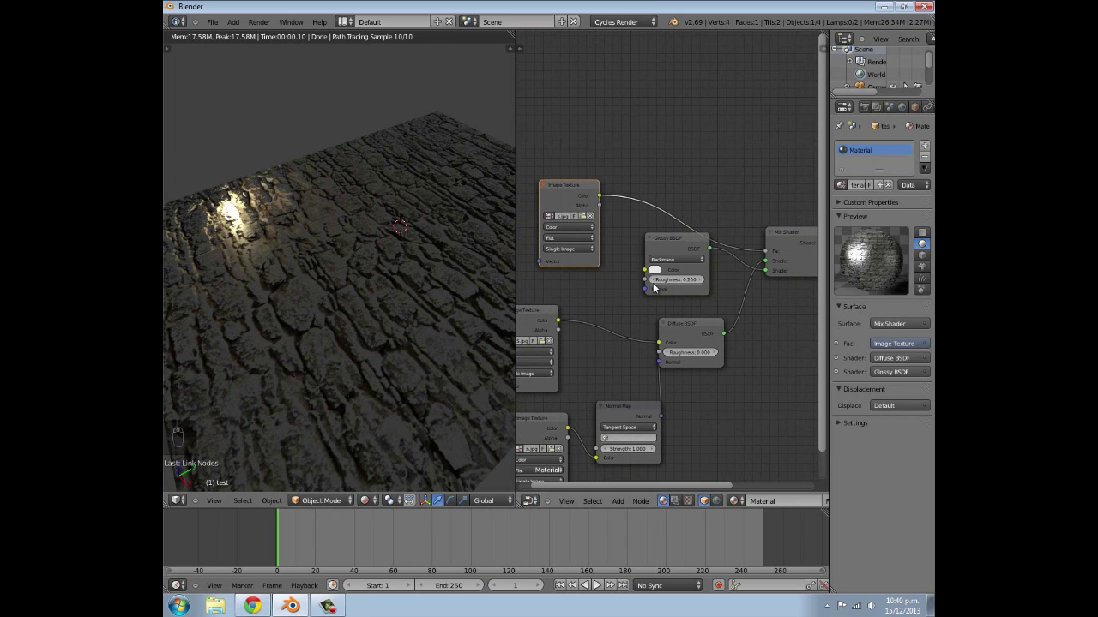
{"action": "left_click", "coordinate": [653, 281]}
{"action": "left_click", "coordinate": [652, 281]}
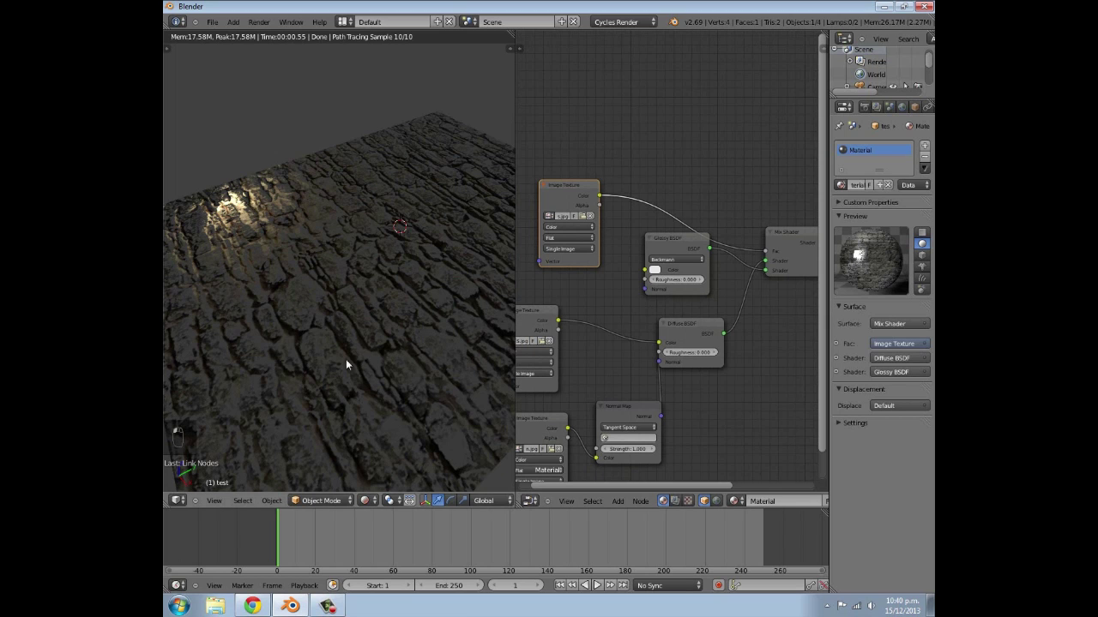
Step: Examine how the yellow and blue highlights fall on the plane from several angles and distances
{"action": "scroll", "coordinate": [345, 360], "scroll_direction": "down", "scroll_amount": 5}
{"action": "scroll", "coordinate": [303, 347], "scroll_direction": "up", "scroll_amount": 2}
{"action": "scroll", "coordinate": [444, 341], "scroll_direction": "up", "scroll_amount": 2}
{"action": "middle_click_drag", "start_coordinate": [428, 307], "coordinate": [319, 317]}
{"action": "scroll", "coordinate": [308, 313], "scroll_direction": "up", "scroll_amount": 1}
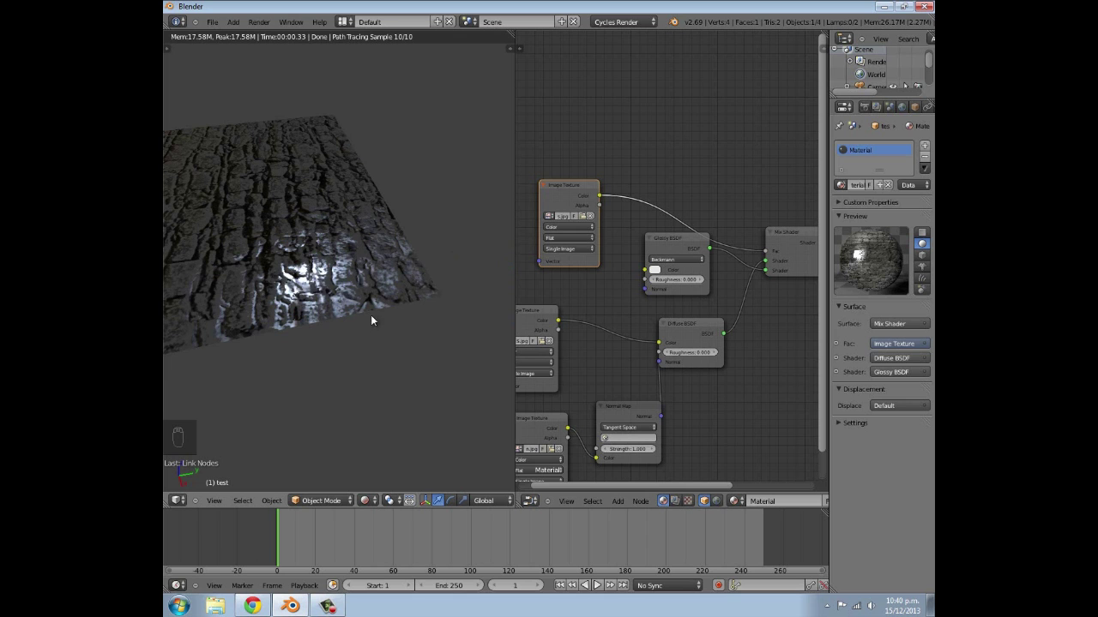
{"action": "scroll", "coordinate": [308, 334], "scroll_direction": "down", "scroll_amount": 4}
{"action": "middle_click_drag", "start_coordinate": [297, 338], "coordinate": [307, 360]}
{"action": "scroll", "coordinate": [598, 268], "scroll_direction": "down", "scroll_amount": 1}
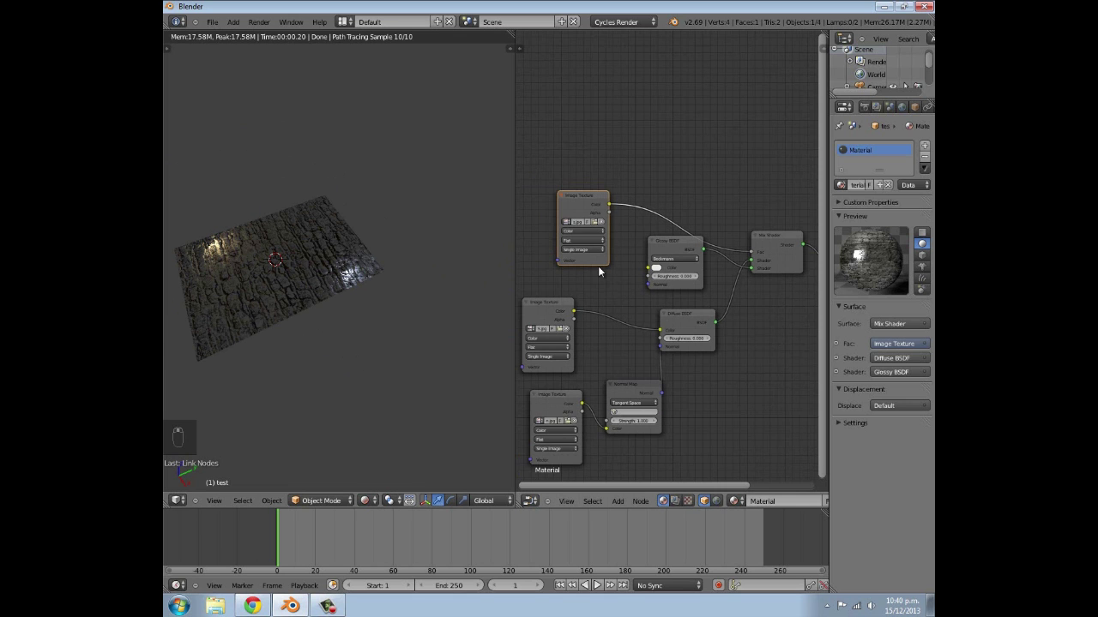
Step: Move the specular image node up and insert a Math node set to Multiply between it and the Mix Shader's Fac input
{"action": "scroll", "coordinate": [598, 267], "scroll_direction": "up", "scroll_amount": 1}
{"action": "middle_click_drag", "start_coordinate": [598, 267], "coordinate": [596, 318]}
{"action": "left_click_drag", "start_coordinate": [574, 246], "coordinate": [566, 106]}
{"action": "key", "text": "shift+a"}
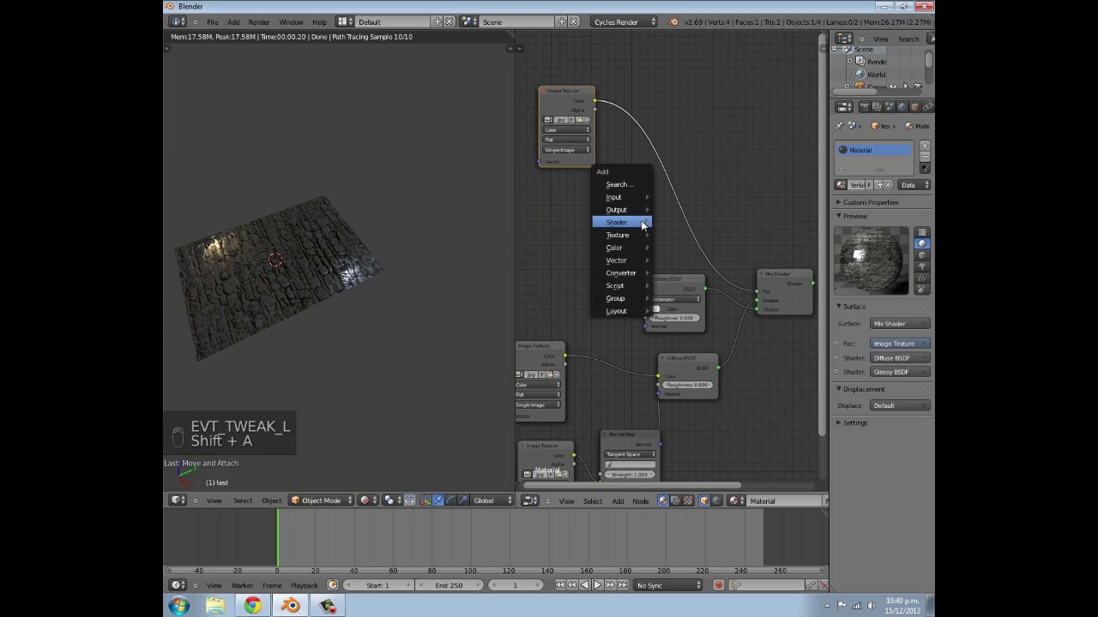
{"action": "mouse_move", "coordinate": [645, 273]}
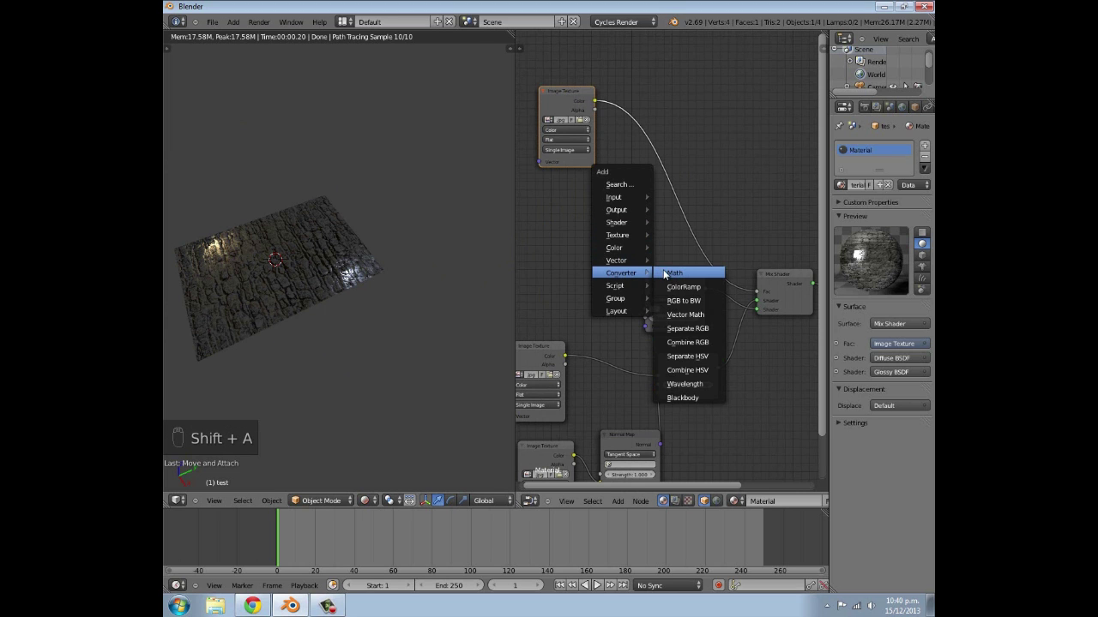
{"action": "left_click", "coordinate": [667, 273]}
{"action": "left_click", "coordinate": [651, 171]}
{"action": "left_click", "coordinate": [661, 174]}
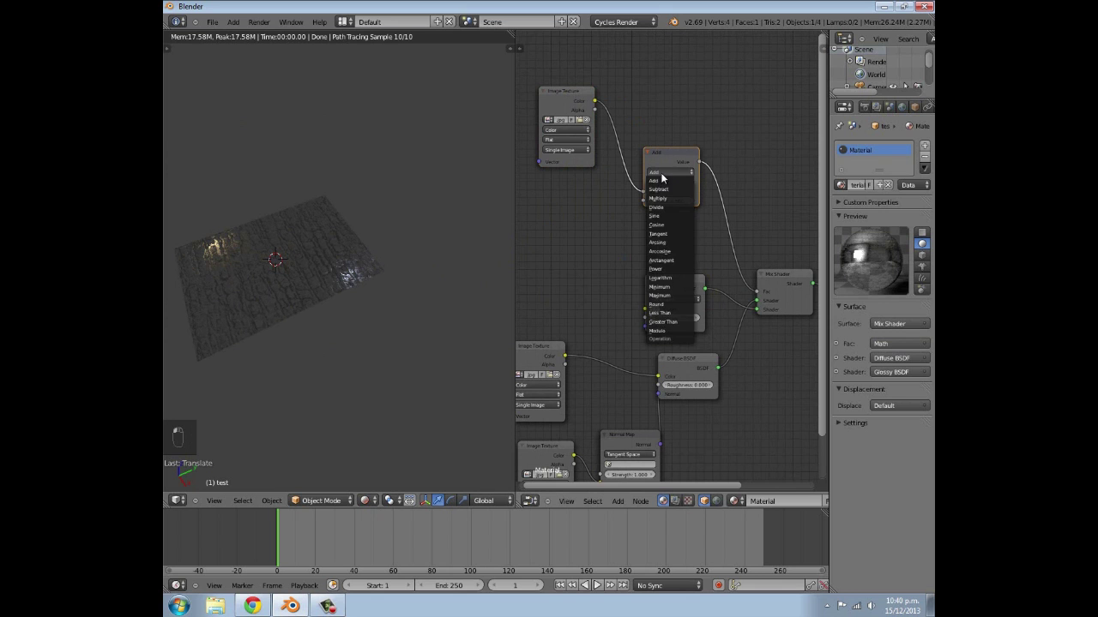
{"action": "left_click", "coordinate": [666, 198]}
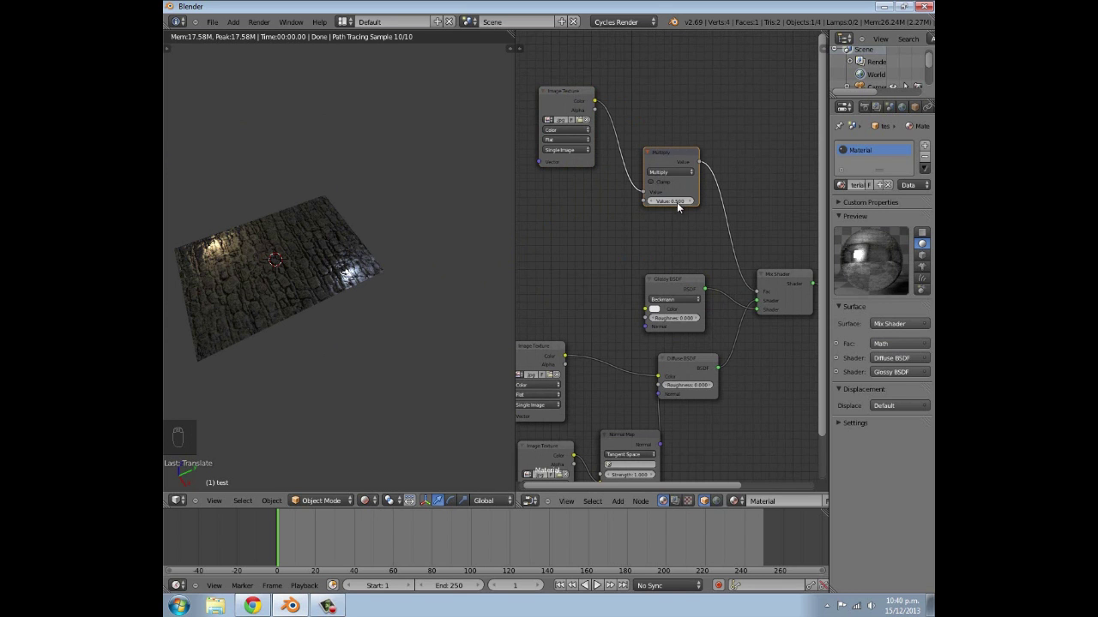
Step: Try different Multiply node values down to 0.000 and check the plane's gloss up close
{"action": "middle_click_drag", "start_coordinate": [680, 209], "coordinate": [641, 232]}
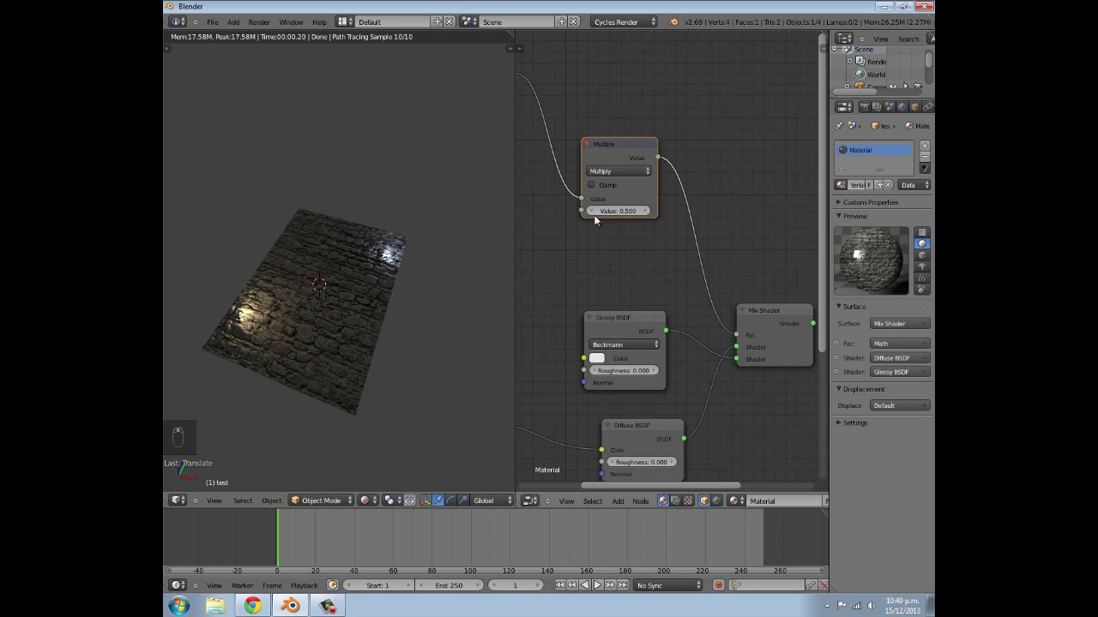
{"action": "left_click", "coordinate": [590, 214]}
{"action": "left_click", "coordinate": [592, 213]}
{"action": "left_click", "coordinate": [593, 215]}
{"action": "left_click", "coordinate": [643, 212]}
{"action": "left_click", "coordinate": [642, 213]}
{"action": "left_click", "coordinate": [642, 213]}
{"action": "left_click", "coordinate": [591, 212]}
{"action": "left_click", "coordinate": [591, 212]}
{"action": "left_click", "coordinate": [591, 212]}
{"action": "left_click", "coordinate": [590, 212]}
{"action": "left_click", "coordinate": [591, 212]}
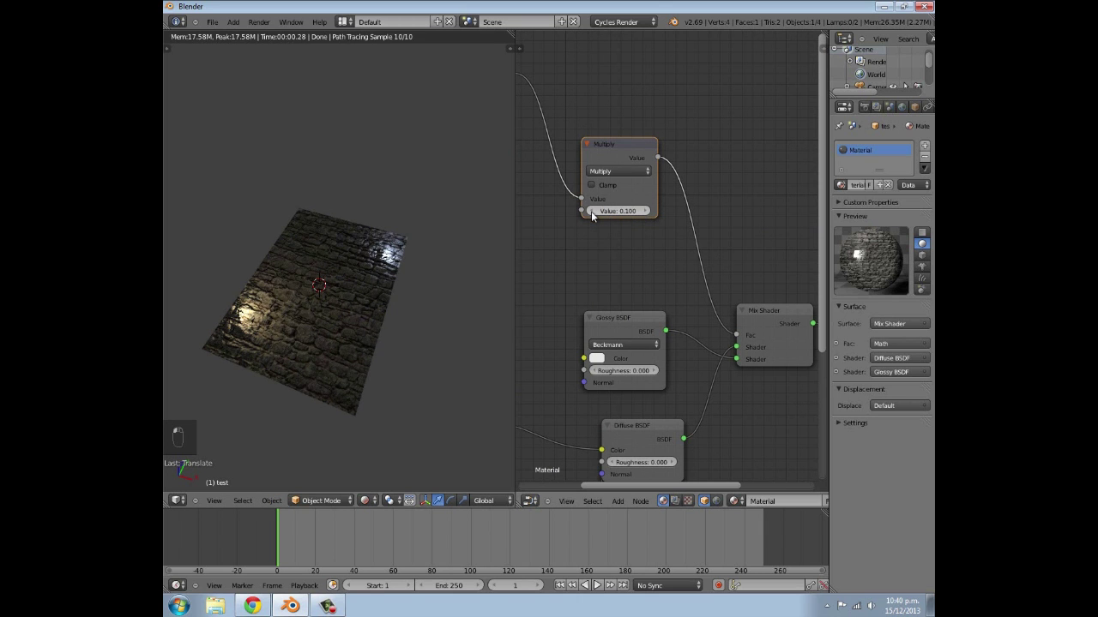
{"action": "scroll", "coordinate": [318, 345], "scroll_direction": "up", "scroll_amount": 5}
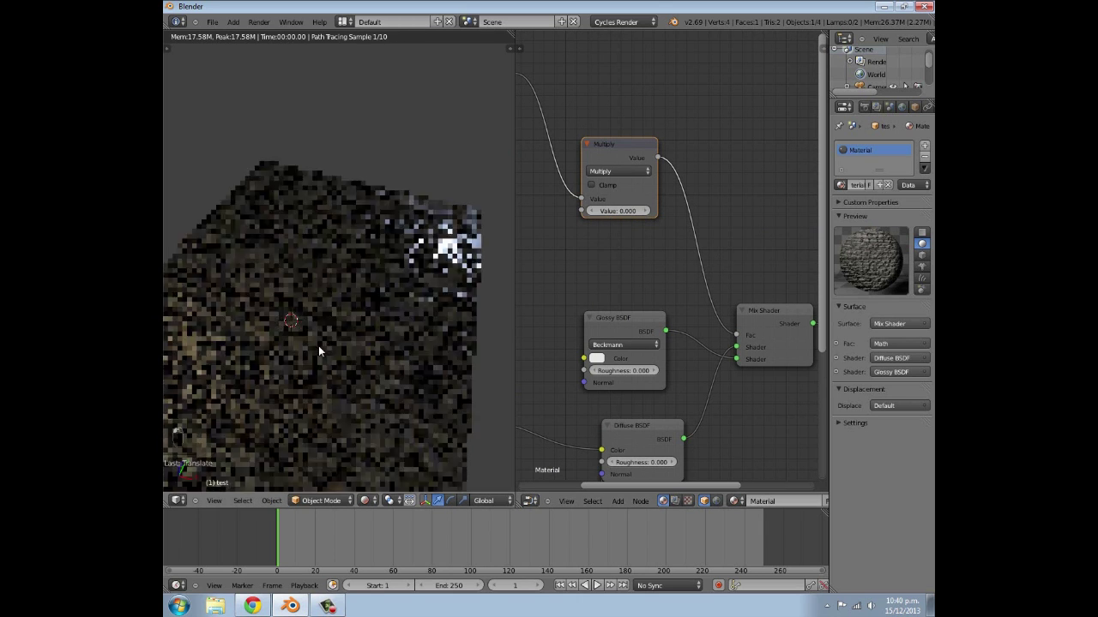
Step: Raise the Multiply node's value to 1.100 to strengthen the specular map's effect
{"action": "left_click", "coordinate": [646, 214]}
{"action": "left_click", "coordinate": [645, 214]}
{"action": "left_click", "coordinate": [646, 214]}
{"action": "left_click", "coordinate": [646, 213]}
{"action": "left_click", "coordinate": [646, 214]}
{"action": "left_click", "coordinate": [646, 213]}
{"action": "left_click", "coordinate": [645, 214]}
{"action": "left_click", "coordinate": [646, 214]}
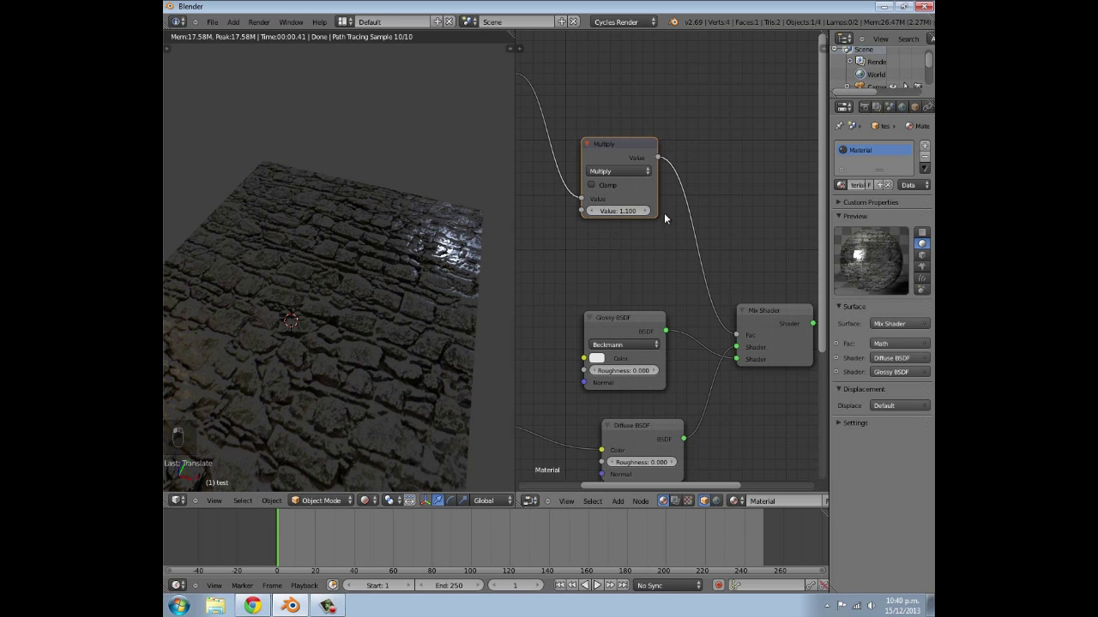
Step: Lower the Multiply node's value to 0.300 to soften the specular map's effect on the plane
{"action": "left_click", "coordinate": [590, 214]}
{"action": "left_click", "coordinate": [590, 214]}
{"action": "left_click", "coordinate": [590, 214]}
{"action": "left_click", "coordinate": [590, 214]}
{"action": "left_click", "coordinate": [590, 214]}
{"action": "left_click", "coordinate": [590, 215]}
{"action": "left_click", "coordinate": [591, 211]}
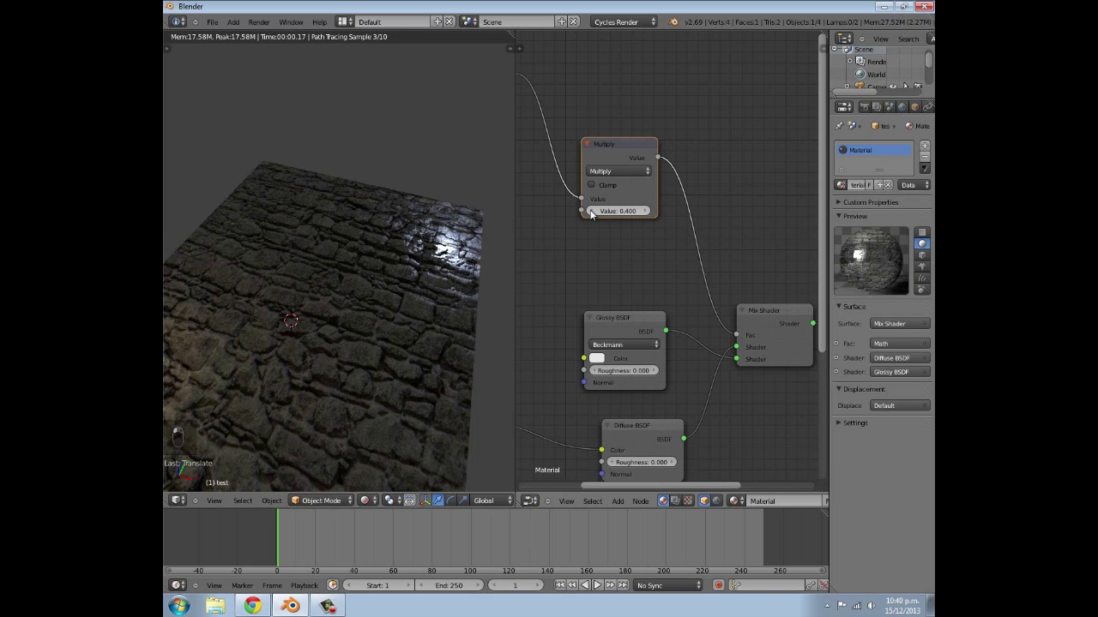
{"action": "left_click", "coordinate": [591, 211]}
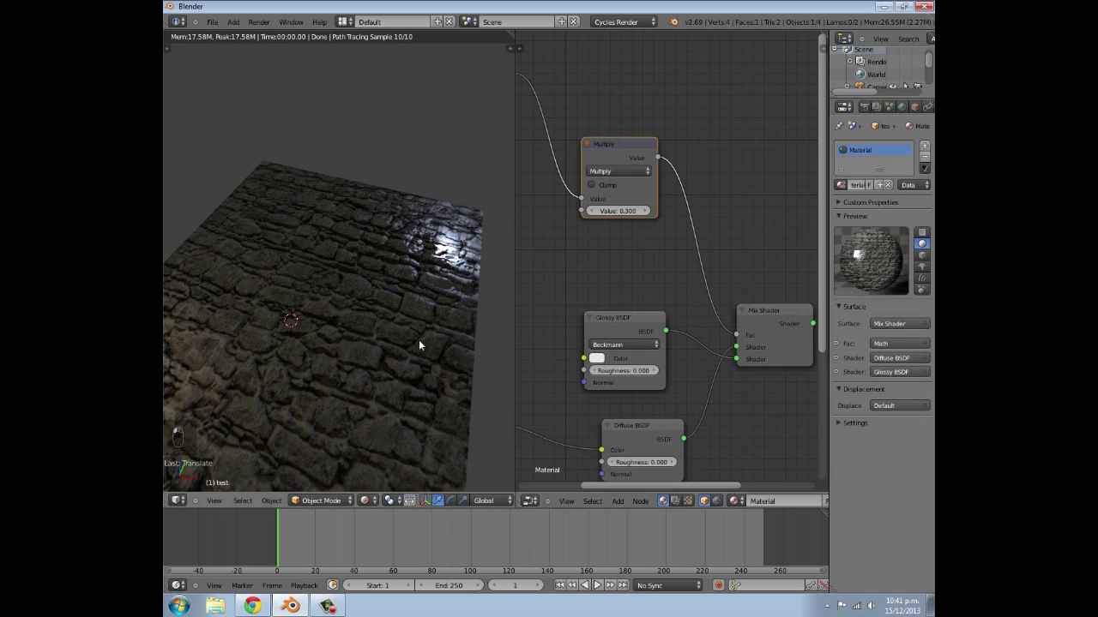
{"action": "middle_click_drag", "start_coordinate": [418, 340], "coordinate": [573, 245]}
{"action": "left_click", "coordinate": [644, 212]}
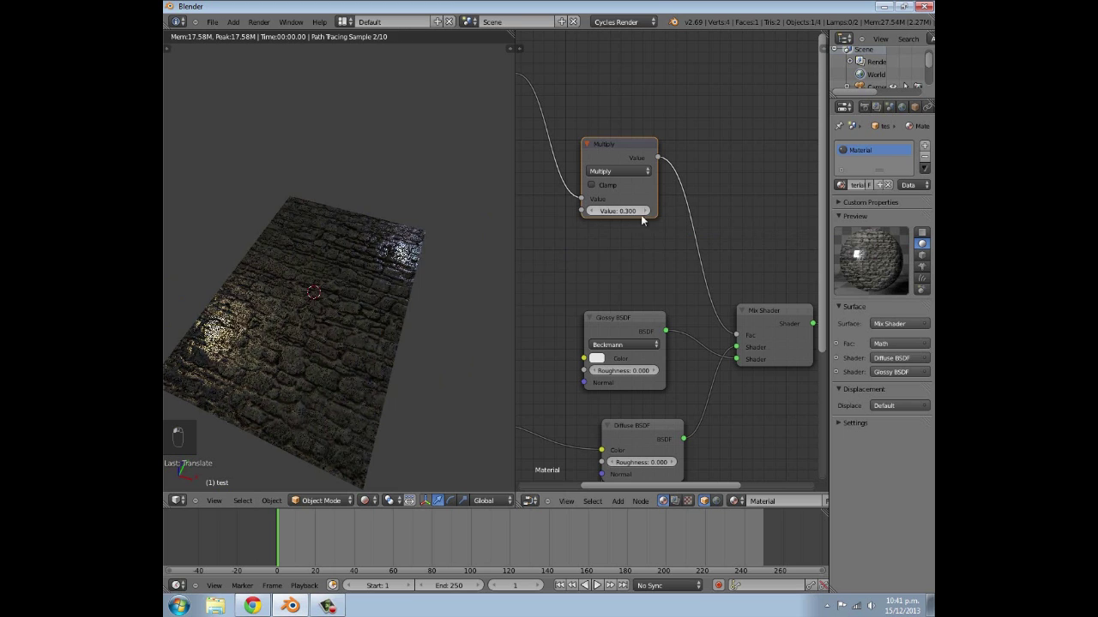
Step: Review the plane's highlights and the complete node network, selecting the Normal Map node and the specular image node in turn
{"action": "scroll", "coordinate": [411, 355], "scroll_direction": "down", "scroll_amount": 2}
{"action": "middle_click_drag", "start_coordinate": [410, 354], "coordinate": [362, 345]}
{"action": "scroll", "coordinate": [362, 346], "scroll_direction": "up", "scroll_amount": 3}
{"action": "scroll", "coordinate": [687, 320], "scroll_direction": "down", "scroll_amount": 3}
{"action": "scroll", "coordinate": [686, 324], "scroll_direction": "down", "scroll_amount": 1}
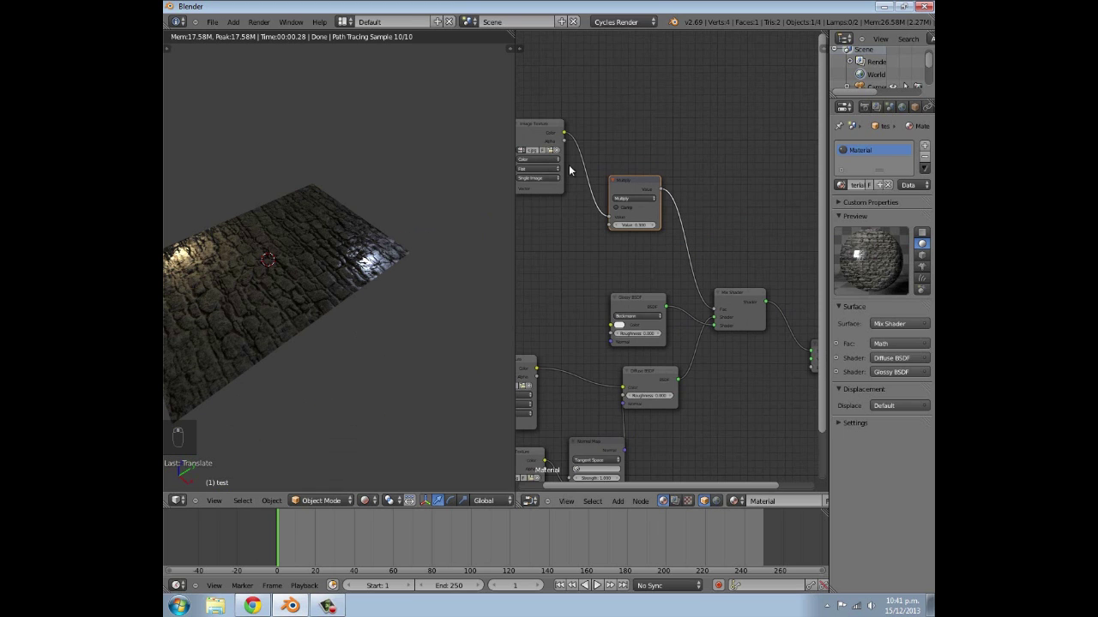
{"action": "scroll", "coordinate": [642, 355], "scroll_direction": "down", "scroll_amount": 4}
{"action": "middle_click_drag", "start_coordinate": [654, 350], "coordinate": [649, 314]}
{"action": "scroll", "coordinate": [649, 314], "scroll_direction": "up", "scroll_amount": 1}
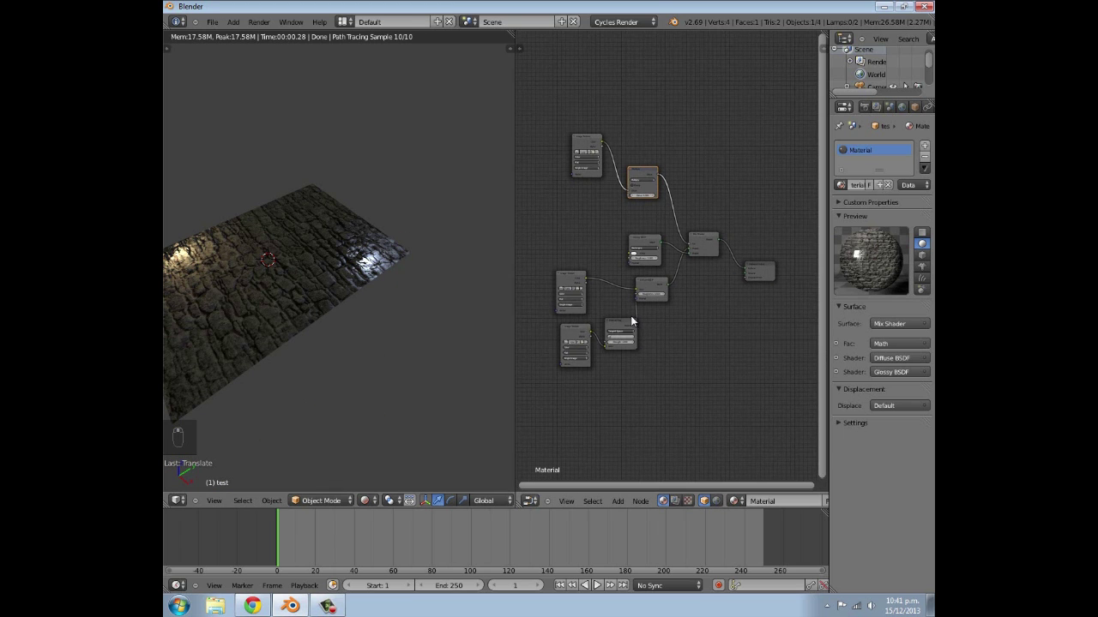
{"action": "scroll", "coordinate": [603, 314], "scroll_direction": "up", "scroll_amount": 1}
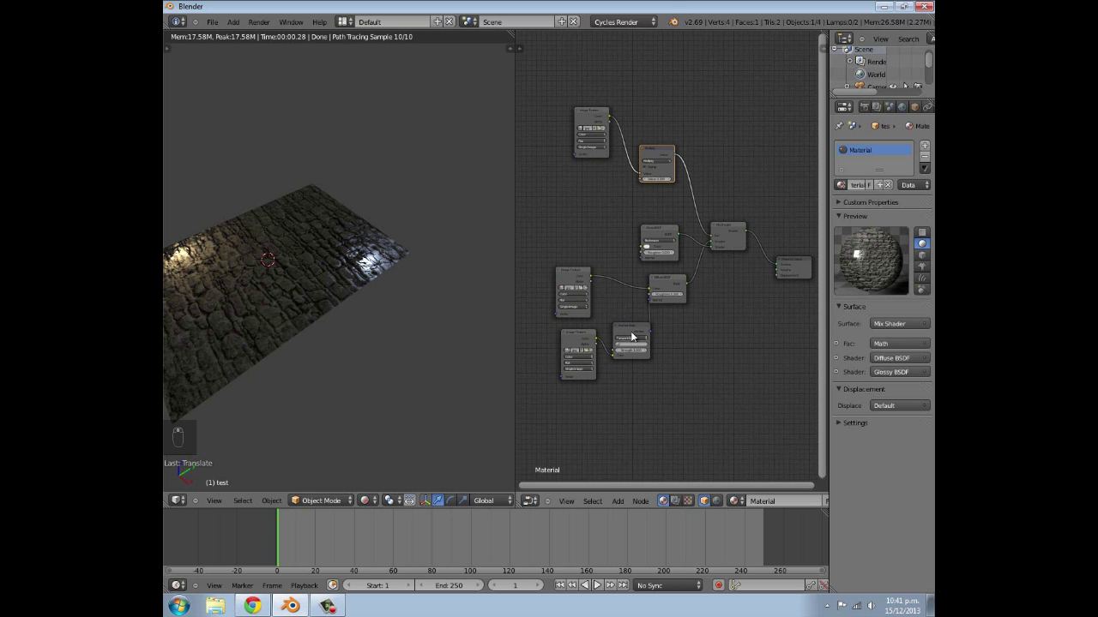
{"action": "right_click", "coordinate": [565, 273]}
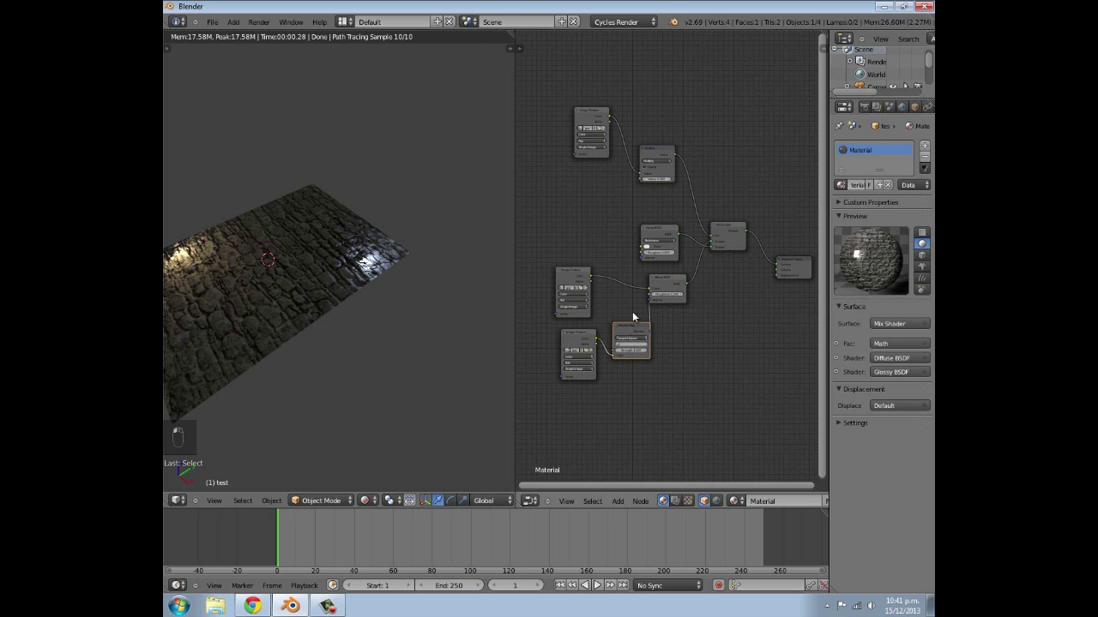
{"action": "right_click", "coordinate": [598, 125]}
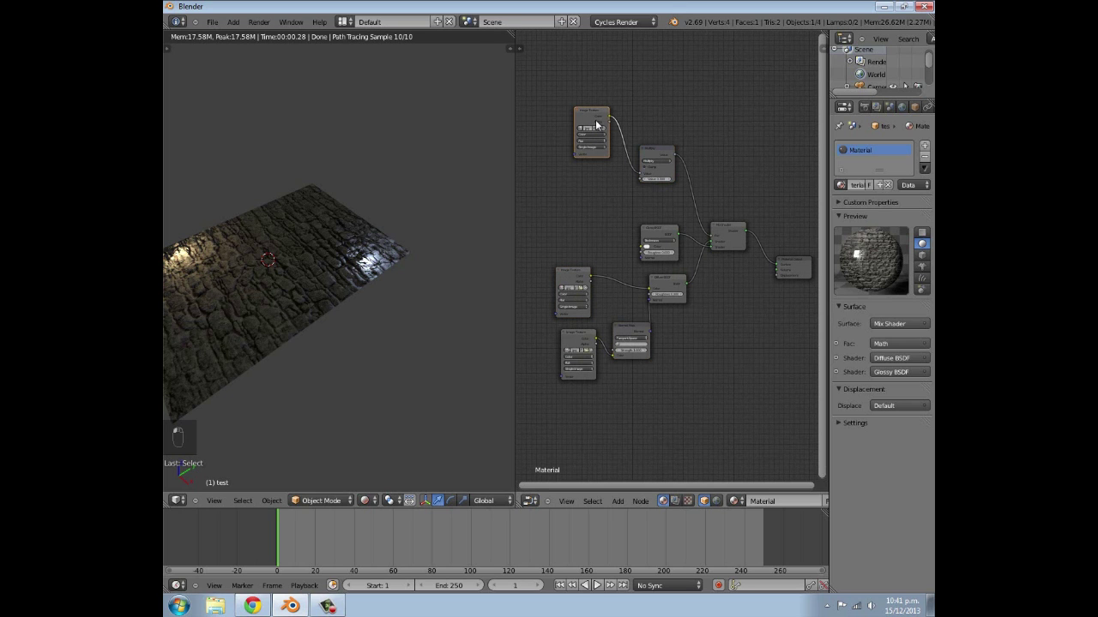